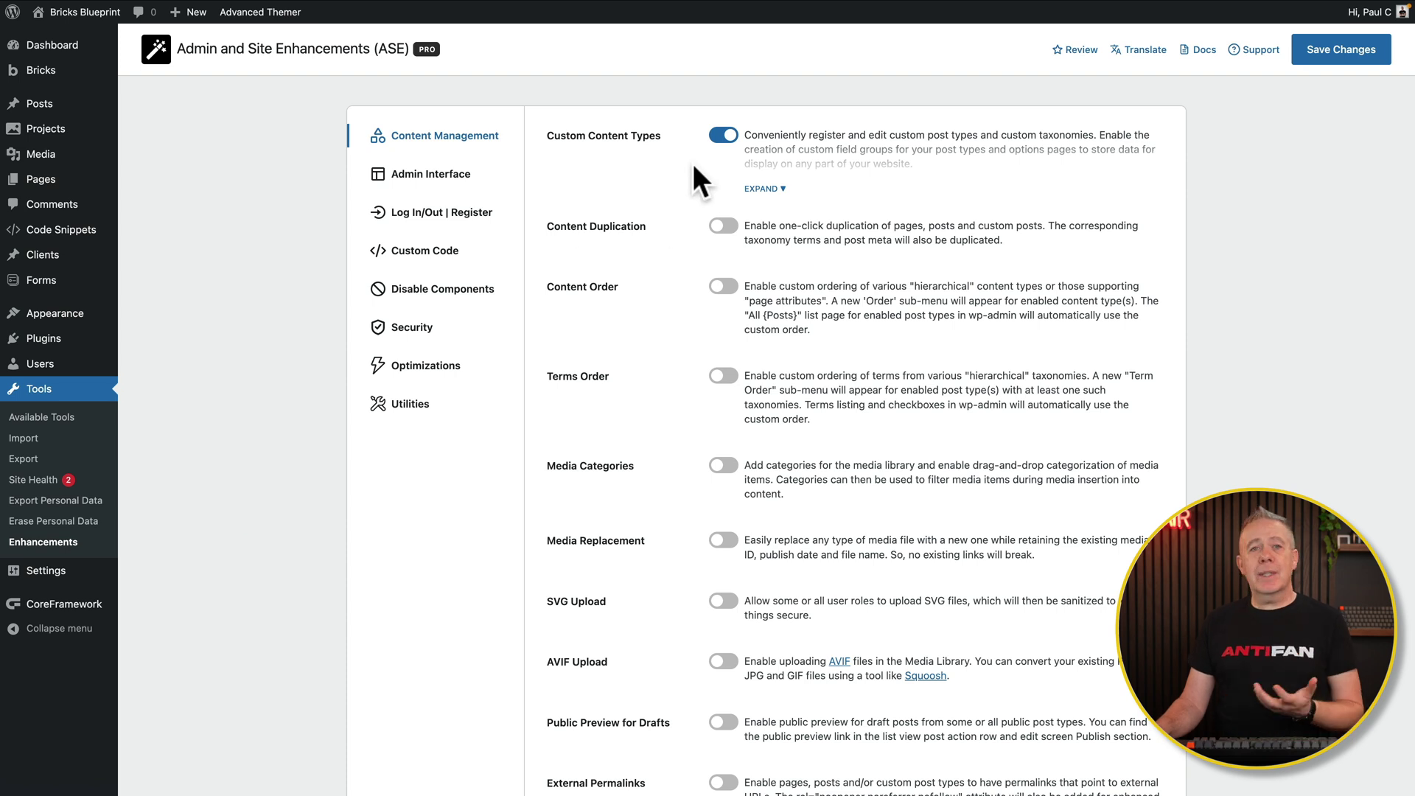
- Expand the Custom Content Types settings and the Form Builder settings under ASE Utilities
click(762, 189)
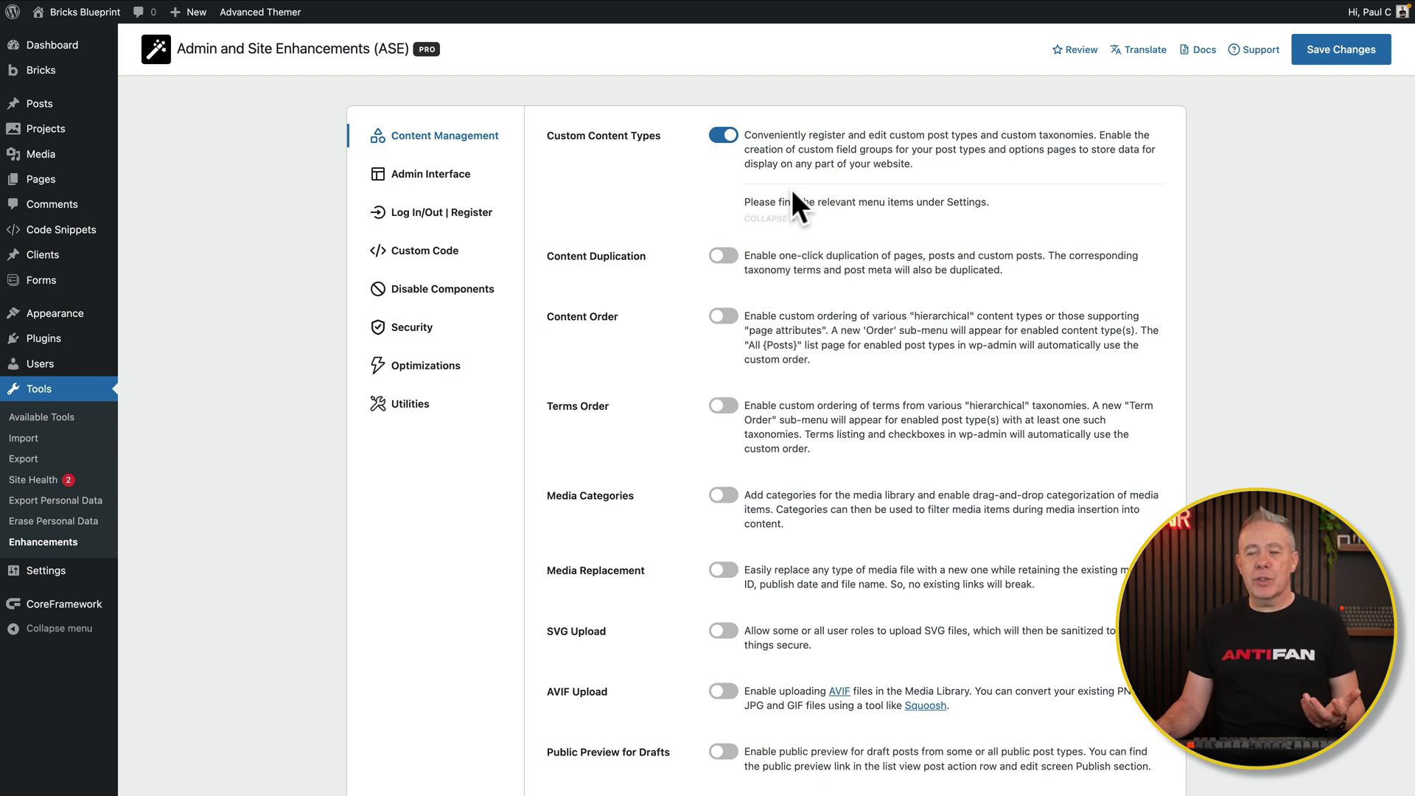
click(418, 402)
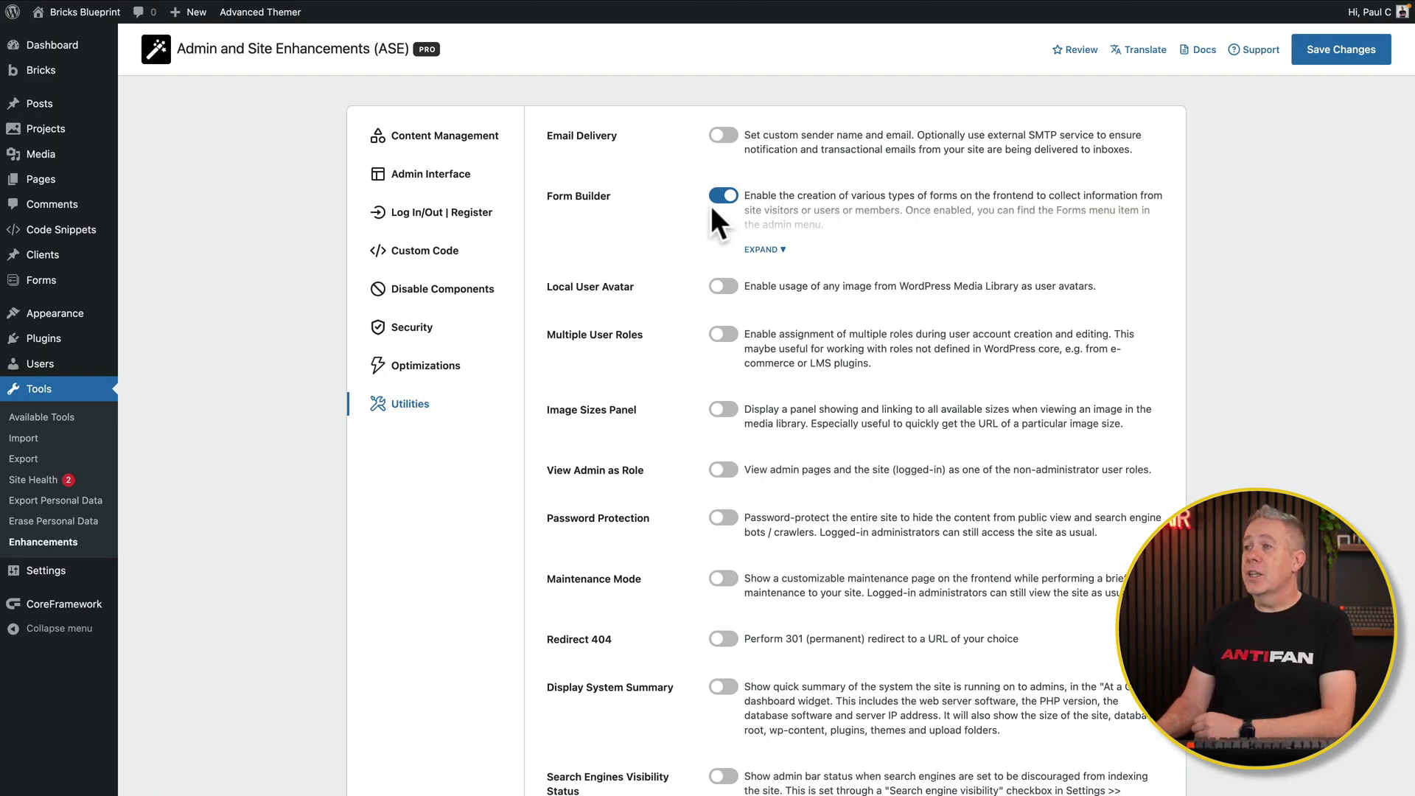
click(778, 250)
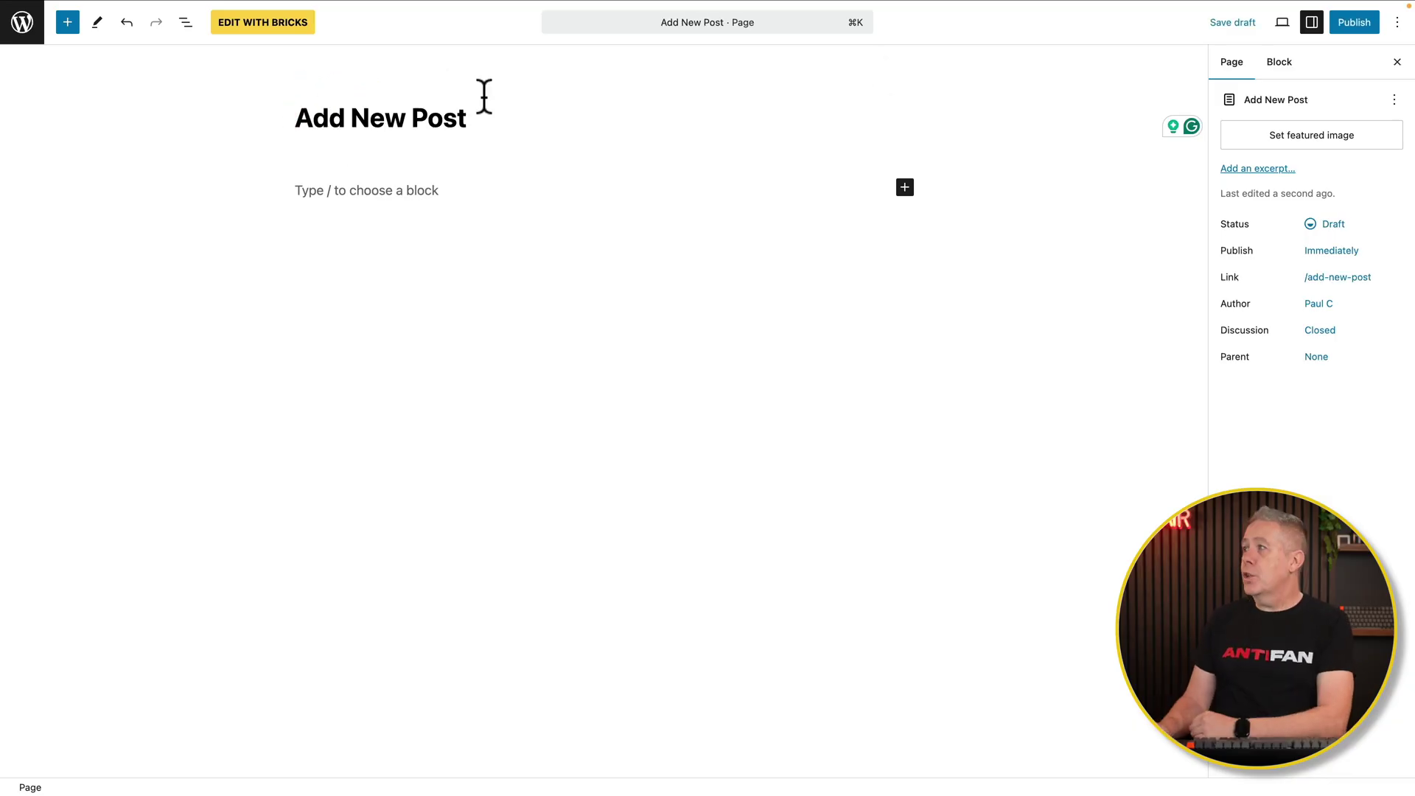
- Publish the Add New Post page and drop a Shortcode element, found by searching 'short', into its Container
click(1360, 24)
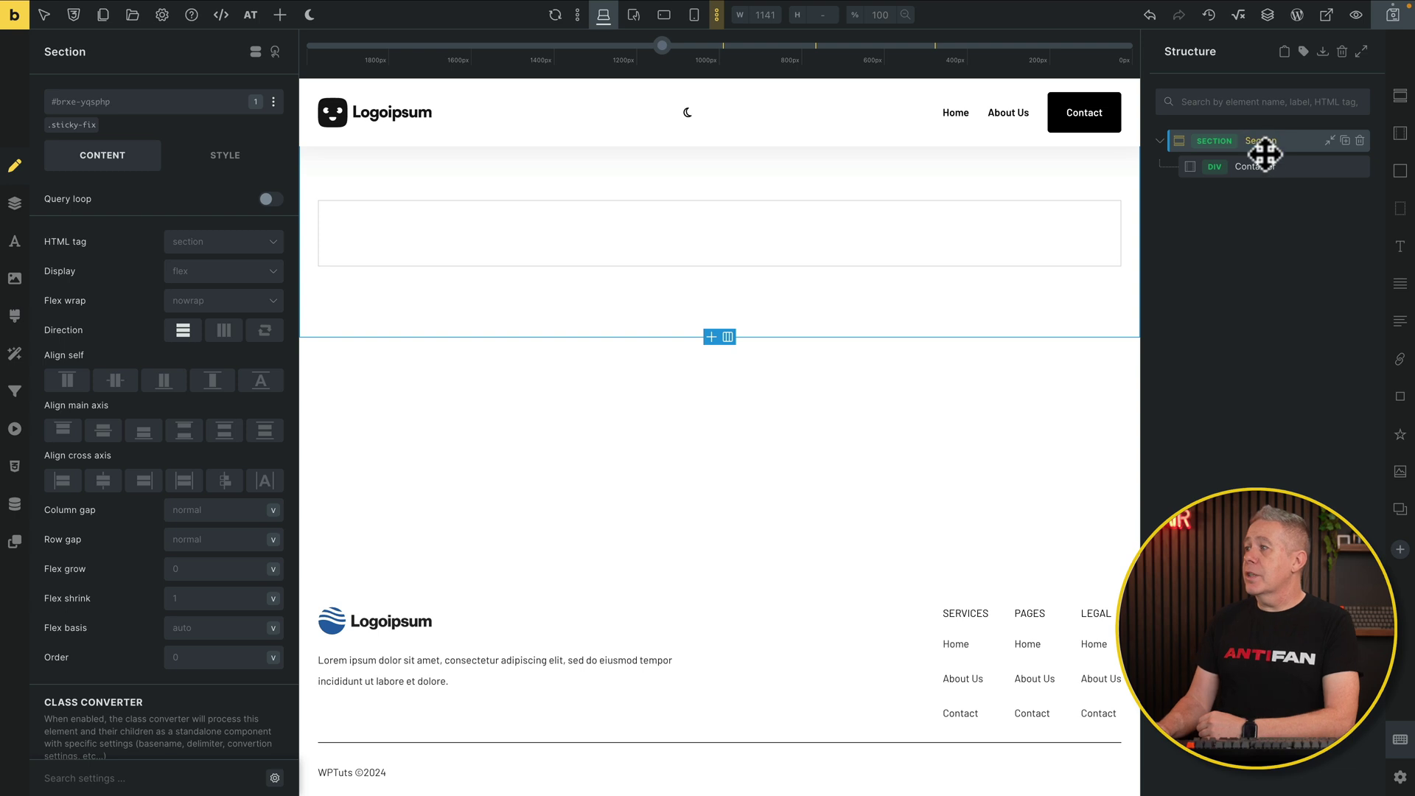
click(1273, 169)
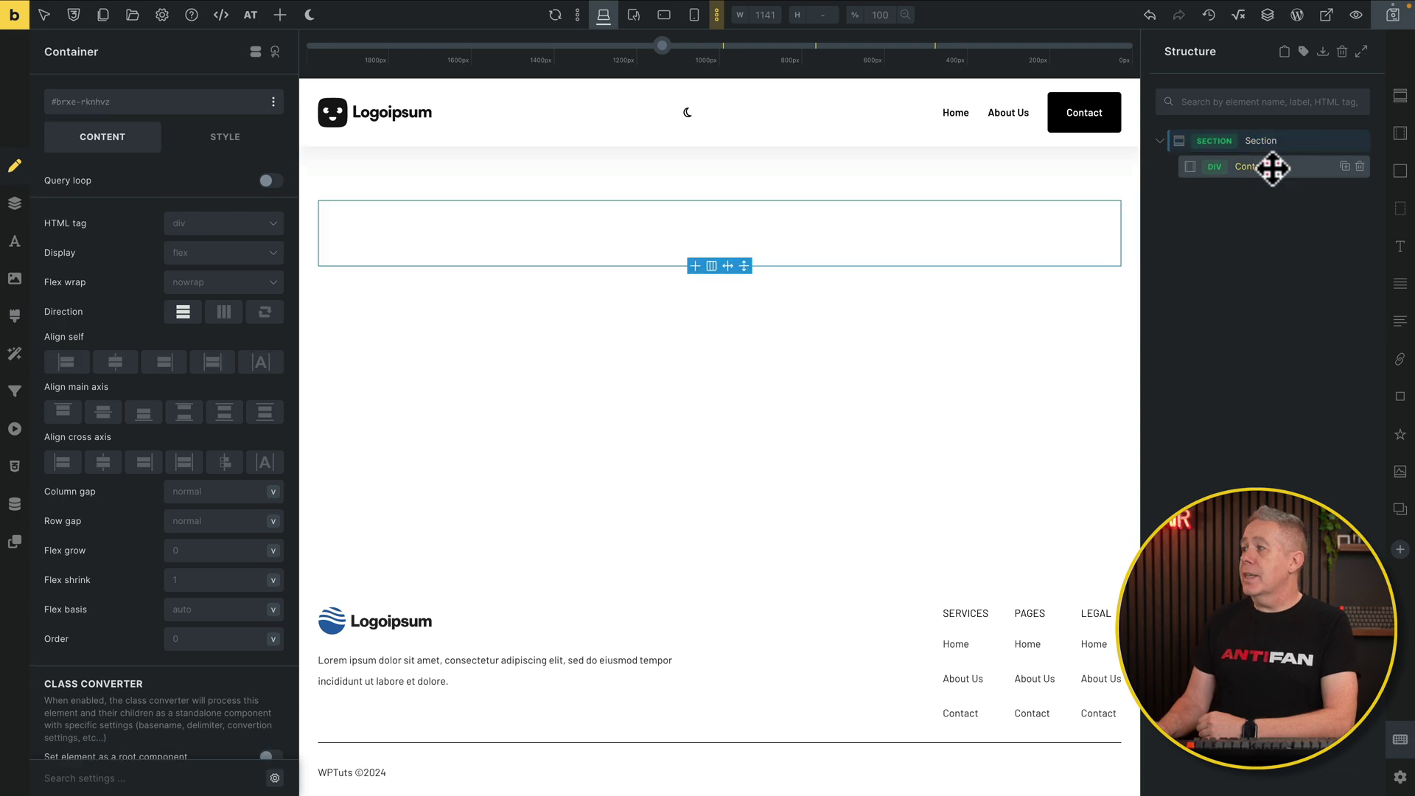
click(280, 18)
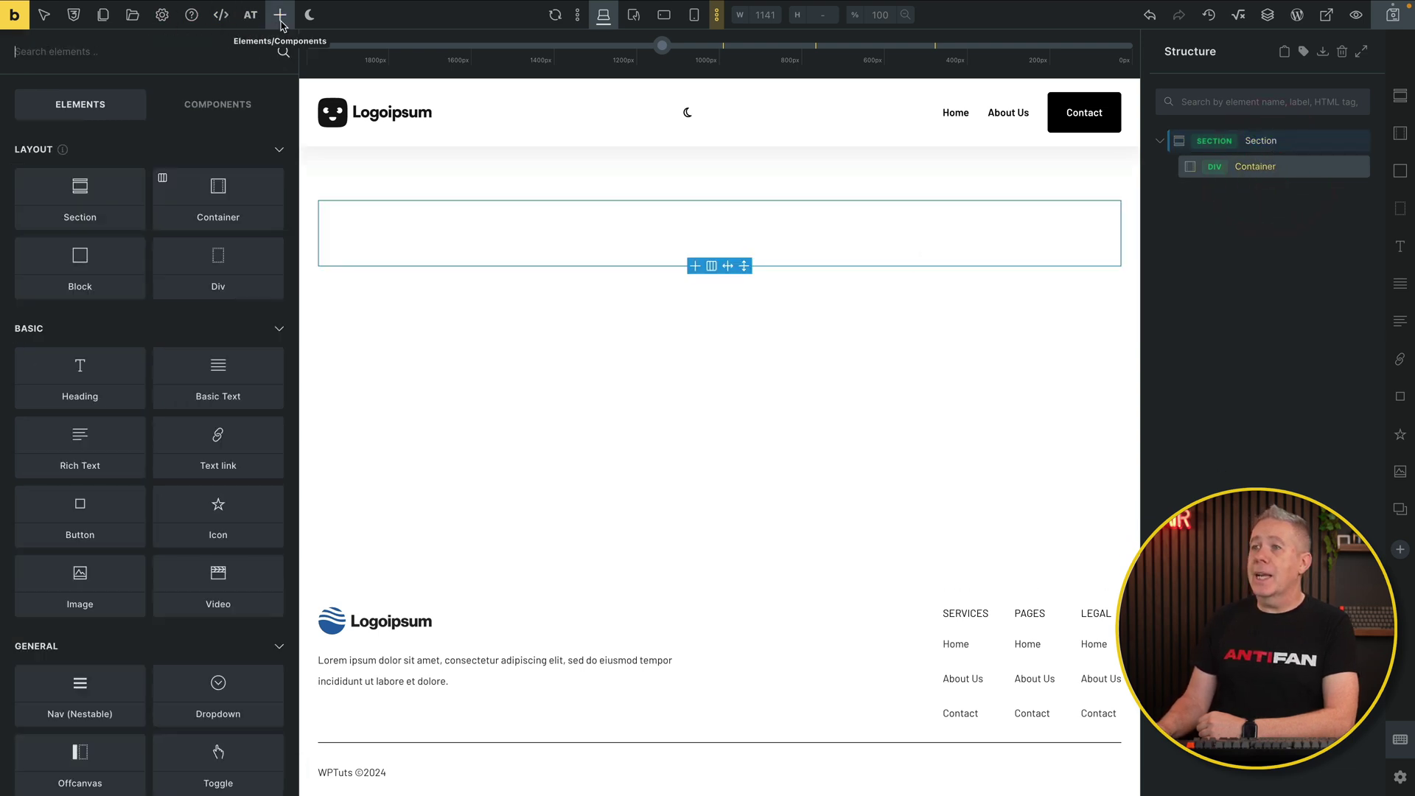
click(280, 22)
text(short)
drag(101, 174, 1294, 192)
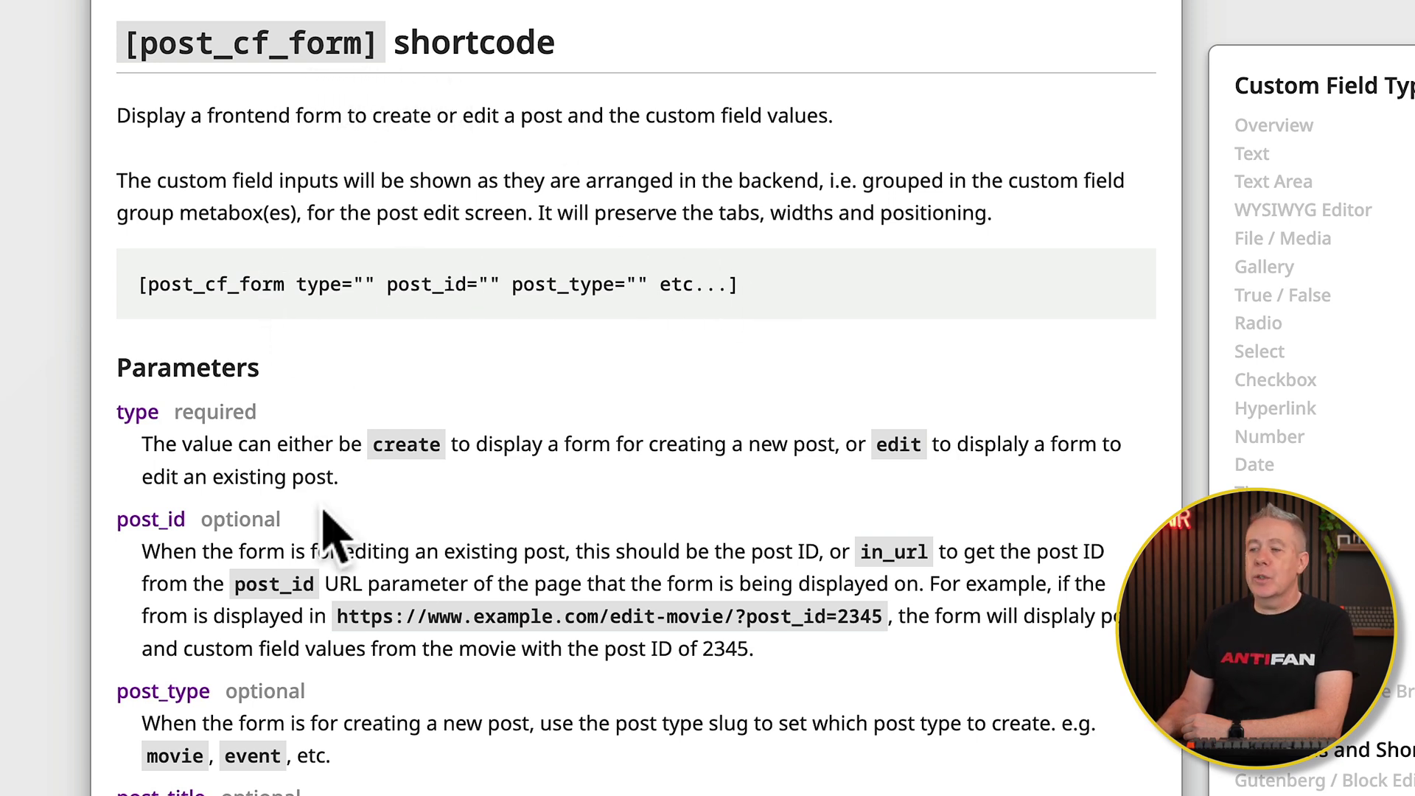
- Scroll to Examples and select the [post_cf_form type="create" post_content="show" post_type="album"] line
scroll(328, 527, down, 7)
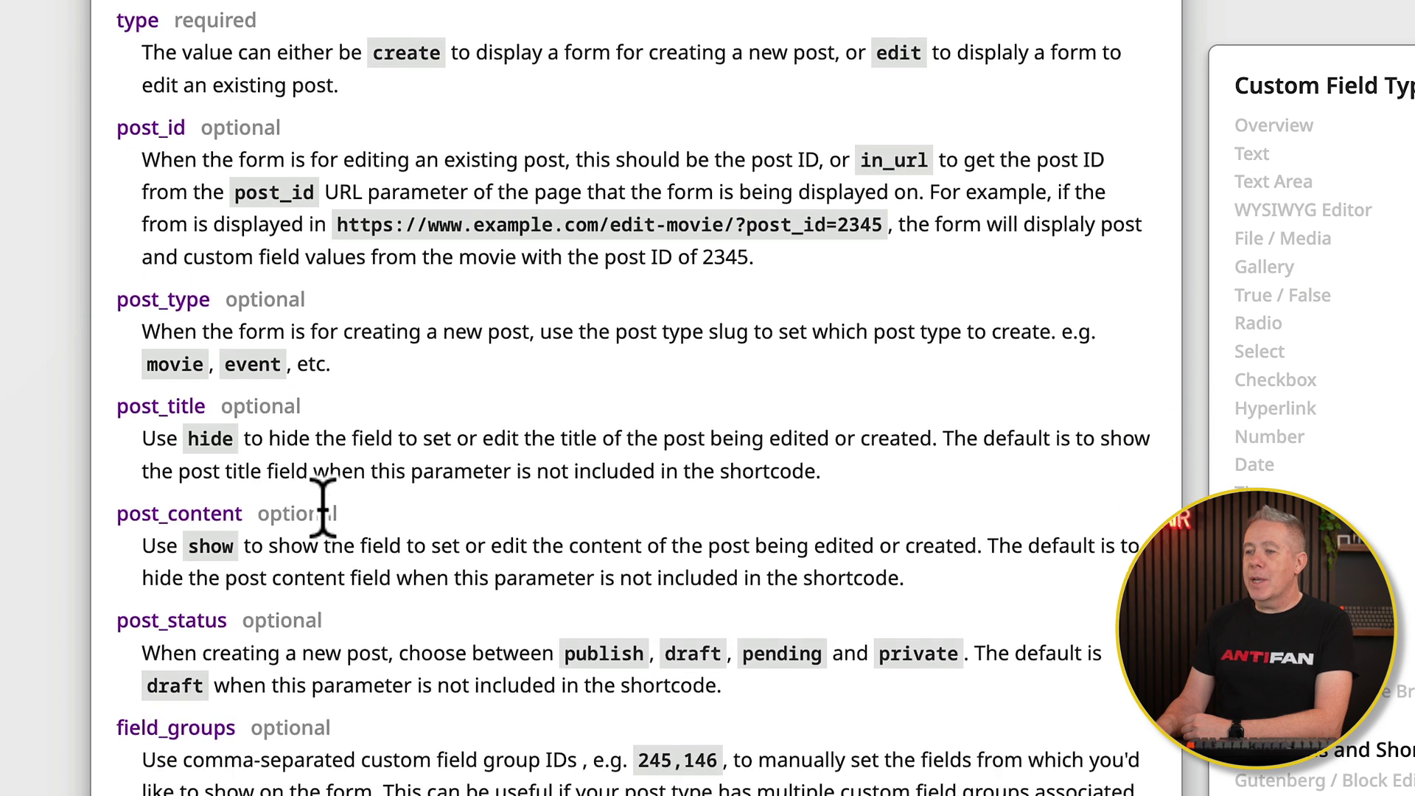
scroll(328, 527, down, 5)
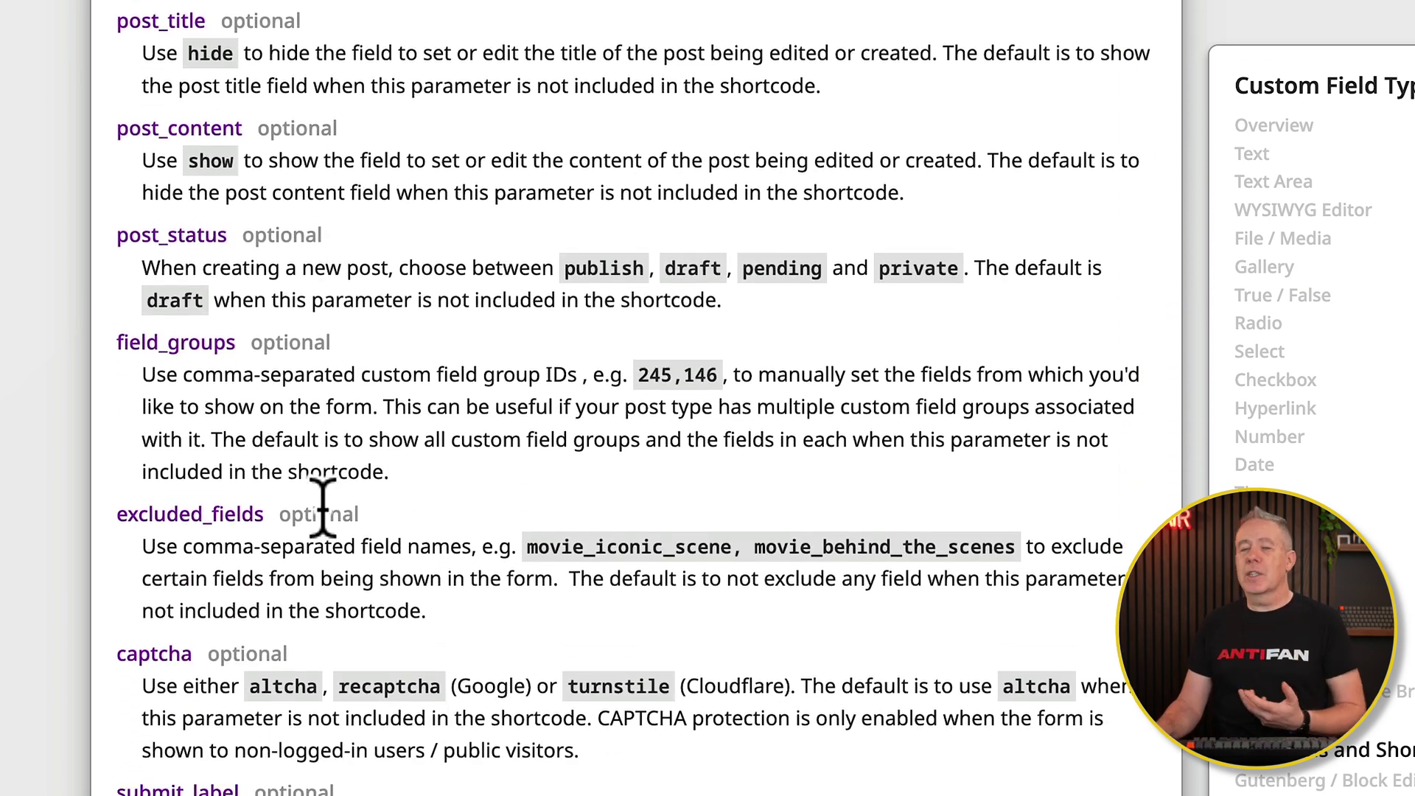
scroll(322, 509, down, 10)
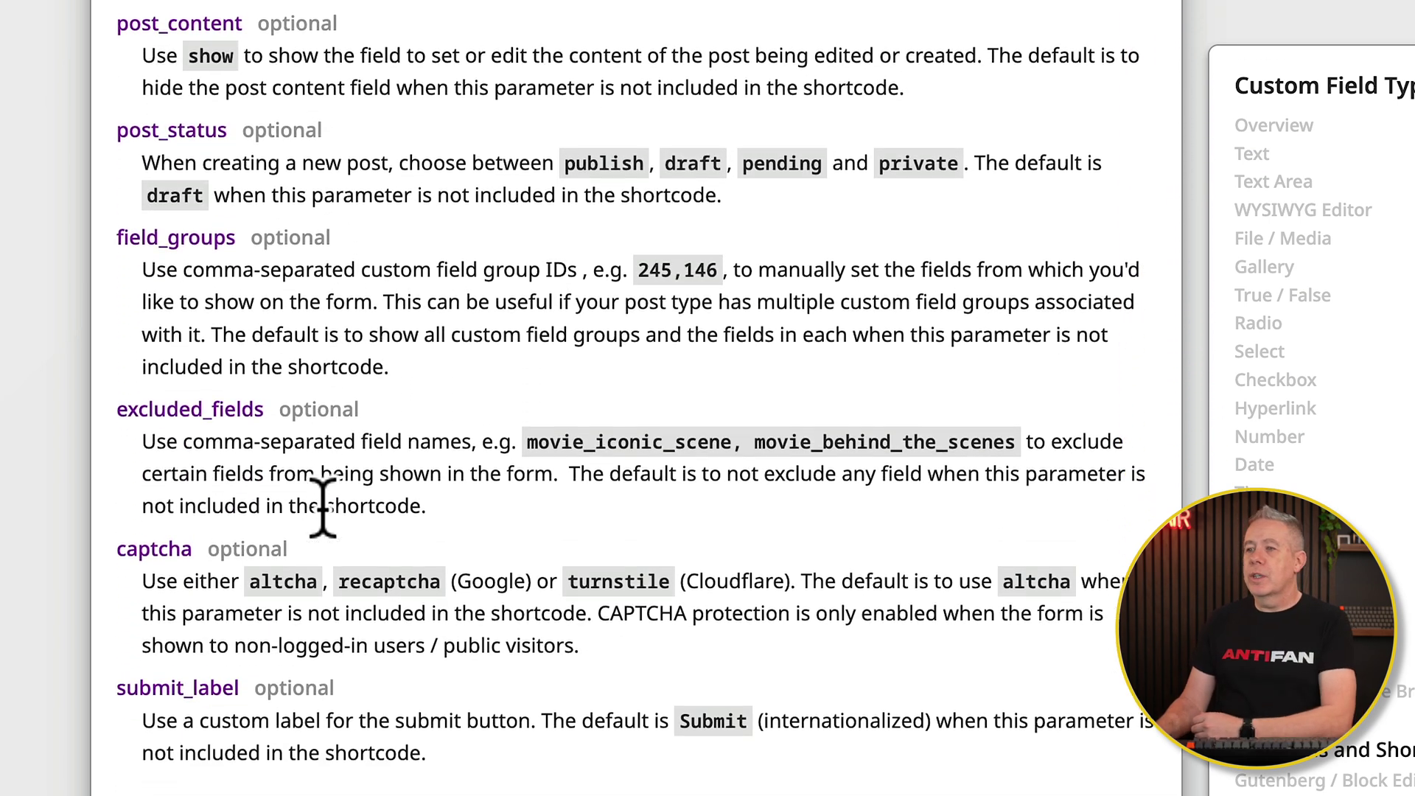
scroll(324, 520, down, 2)
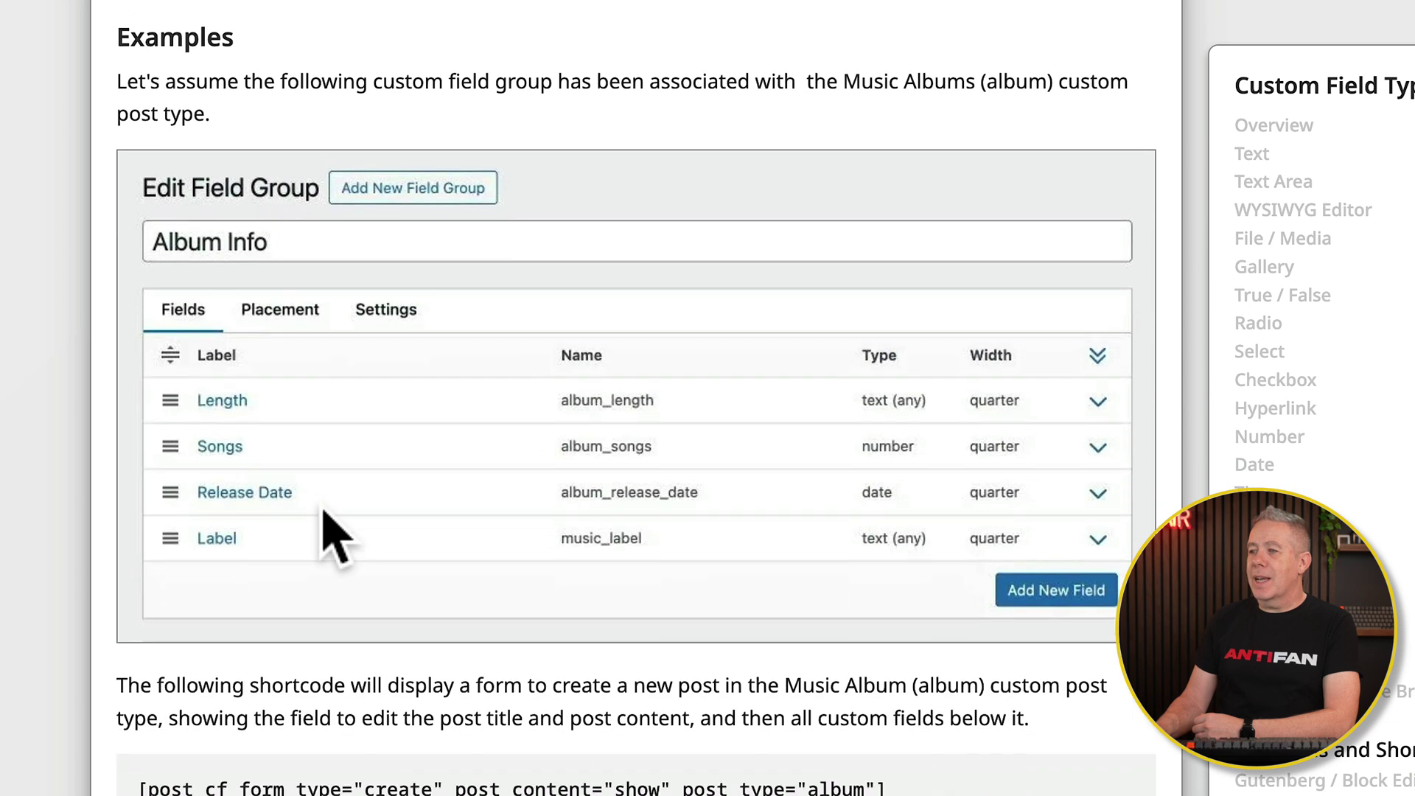
drag(905, 741, 145, 739)
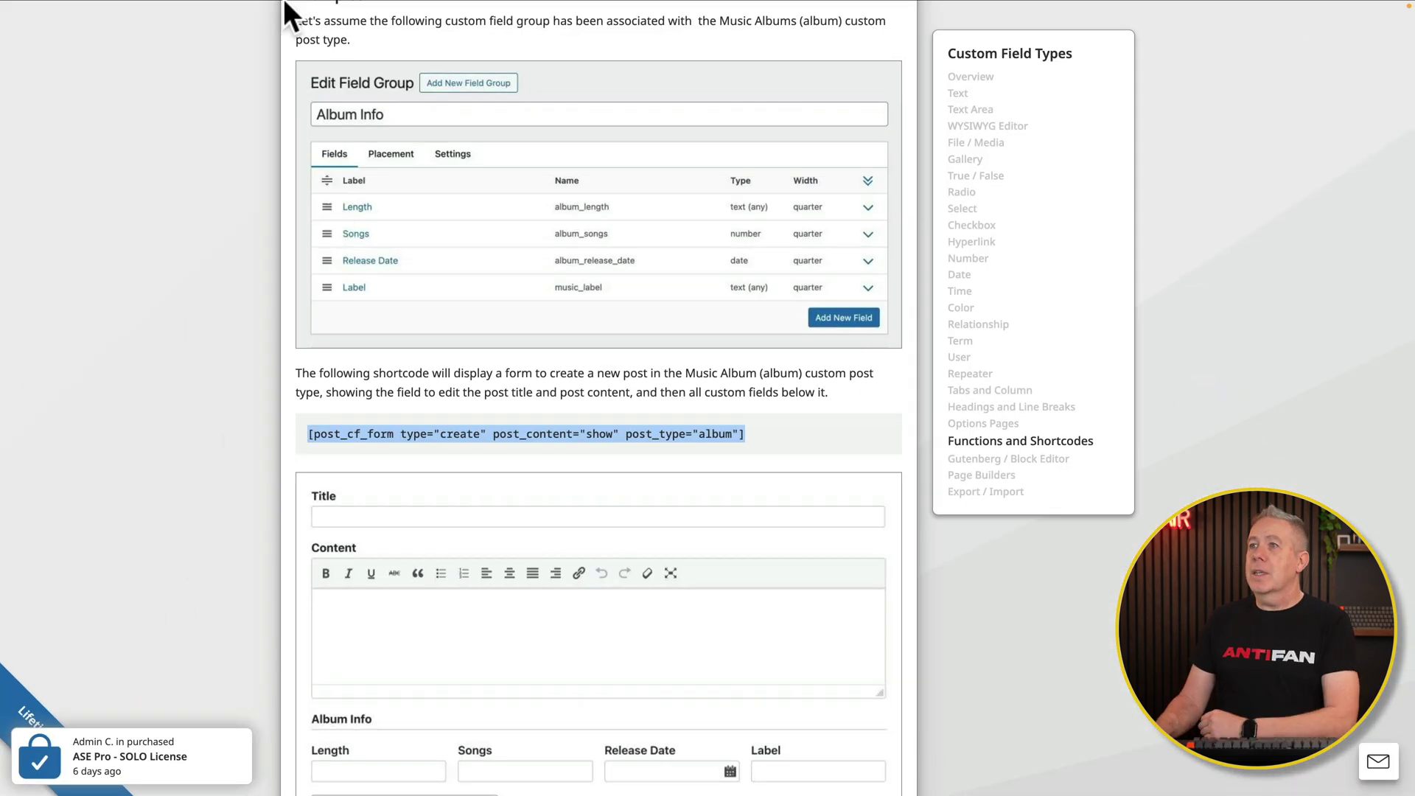
- Paste the album post_cf_form shortcode into the Bricks Shortcode element's content
mouse_move(264, 7)
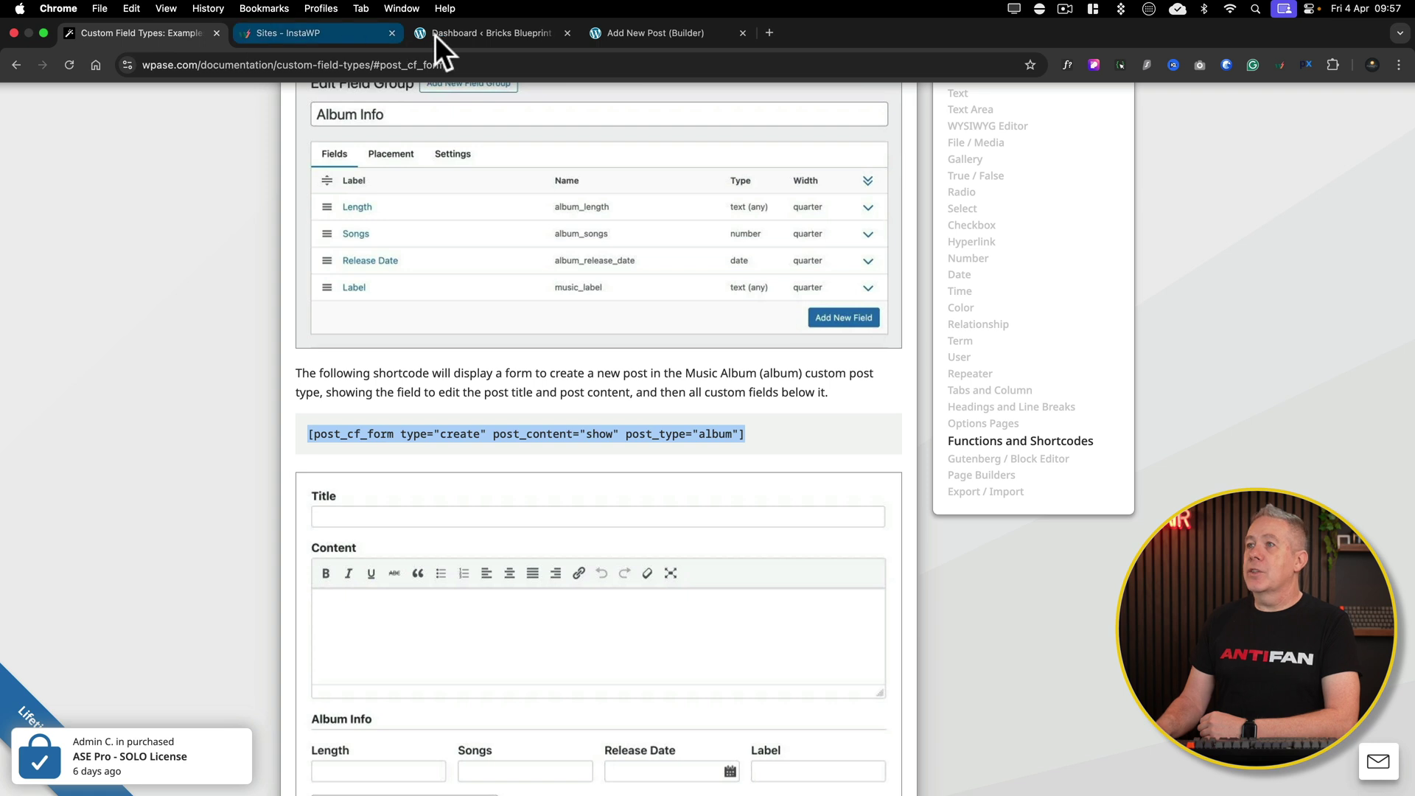
click(484, 33)
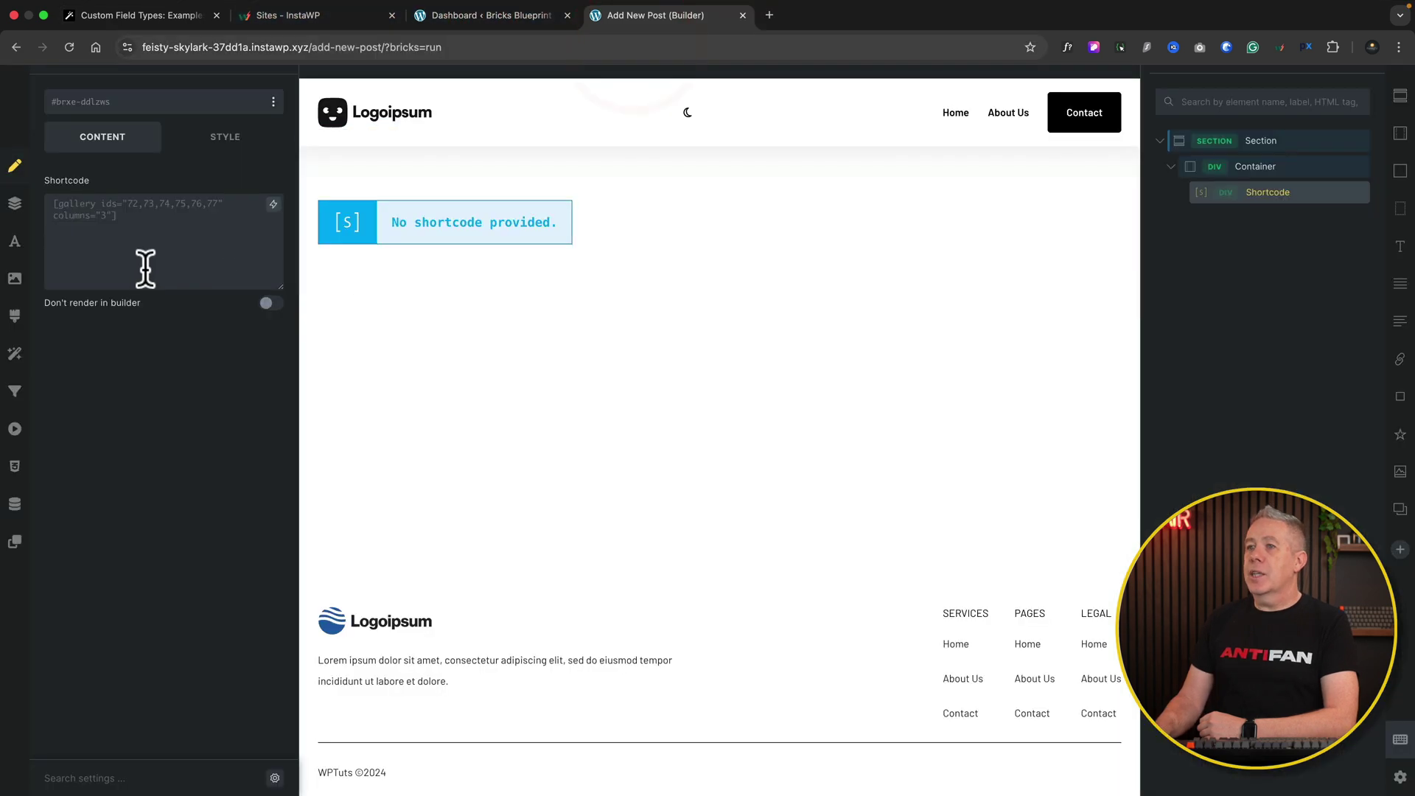
click(130, 229)
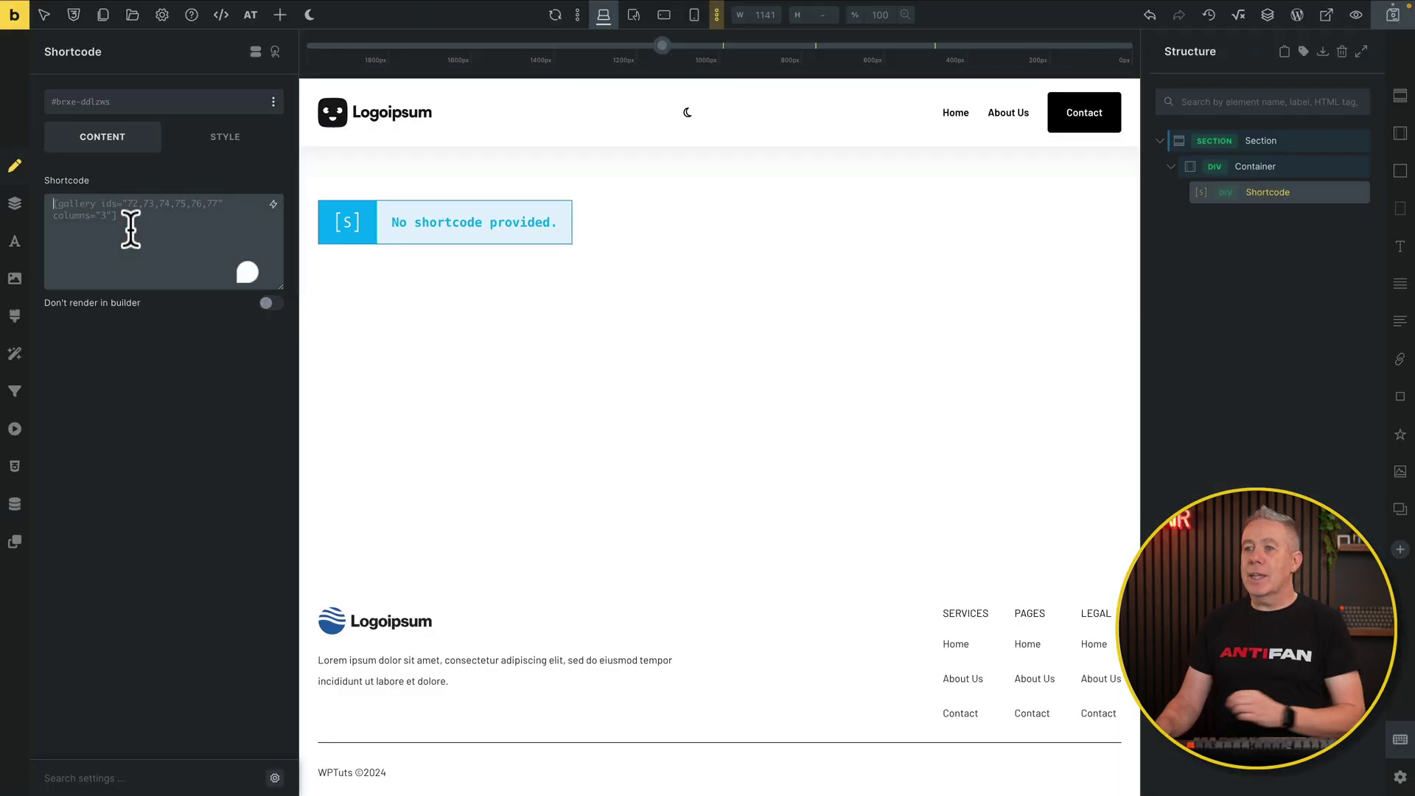
text([post_cf_form type="create" post_content="show" post_type="album"])
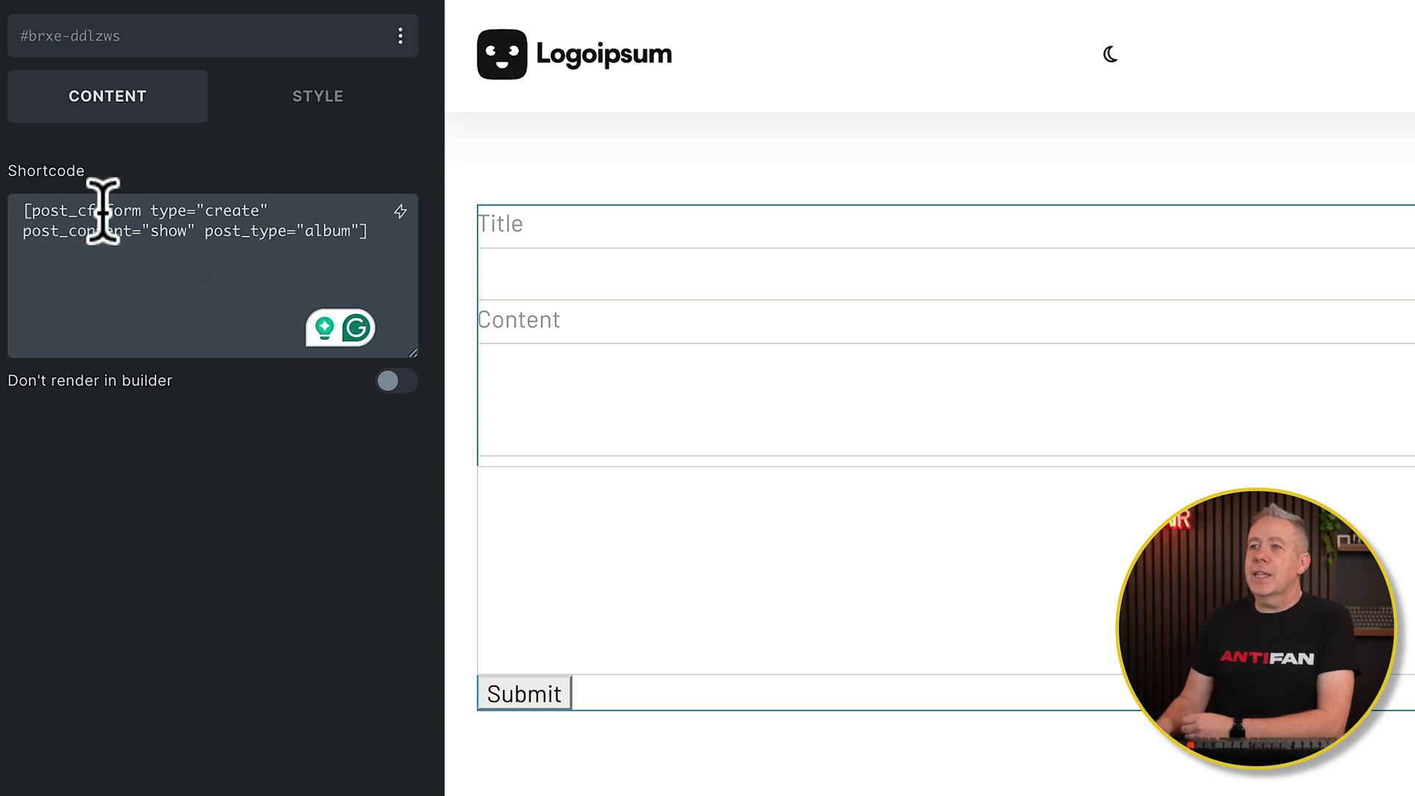
drag(142, 210, 38, 210)
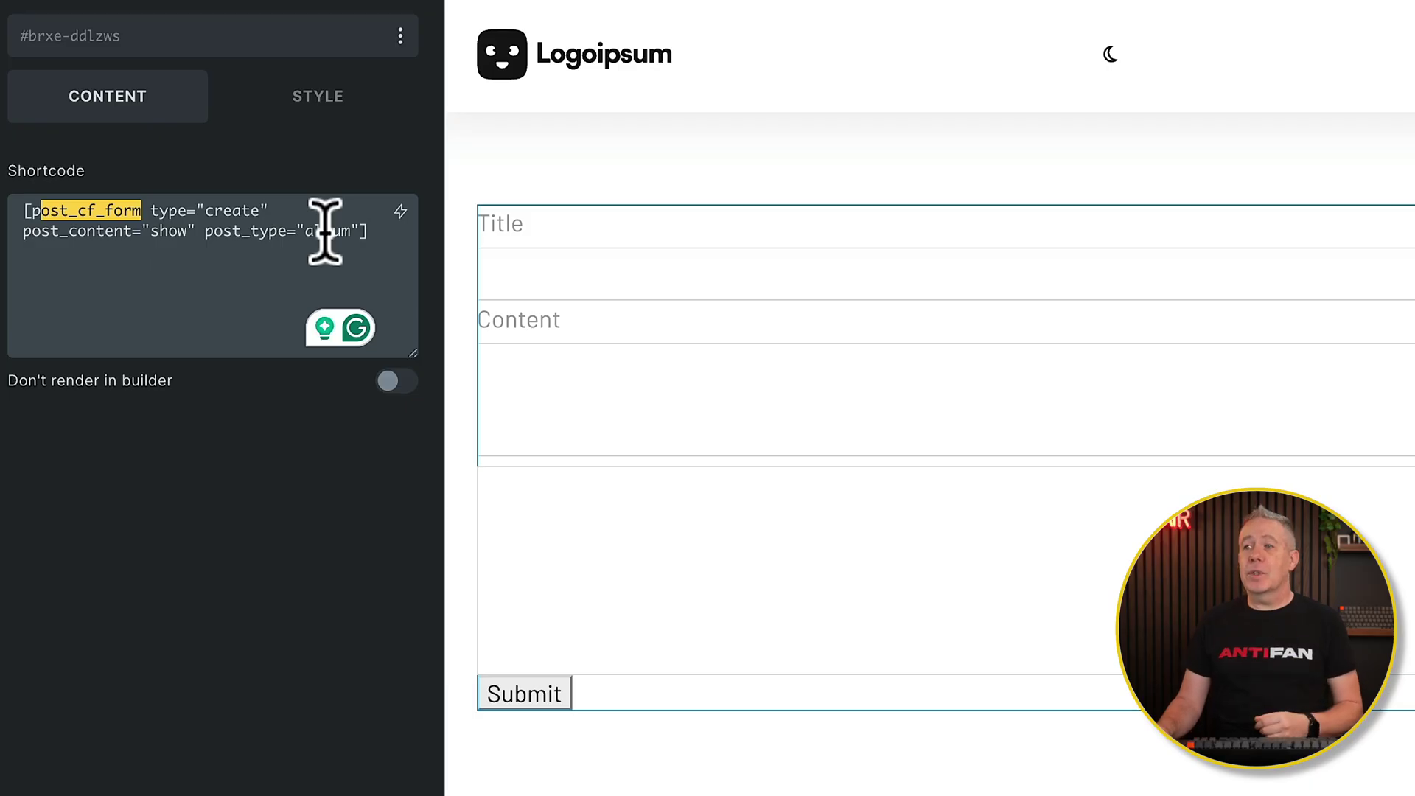
- Change the shortcode's post_type from album to post and view the page on the front end
double_click(325, 232)
text(post)
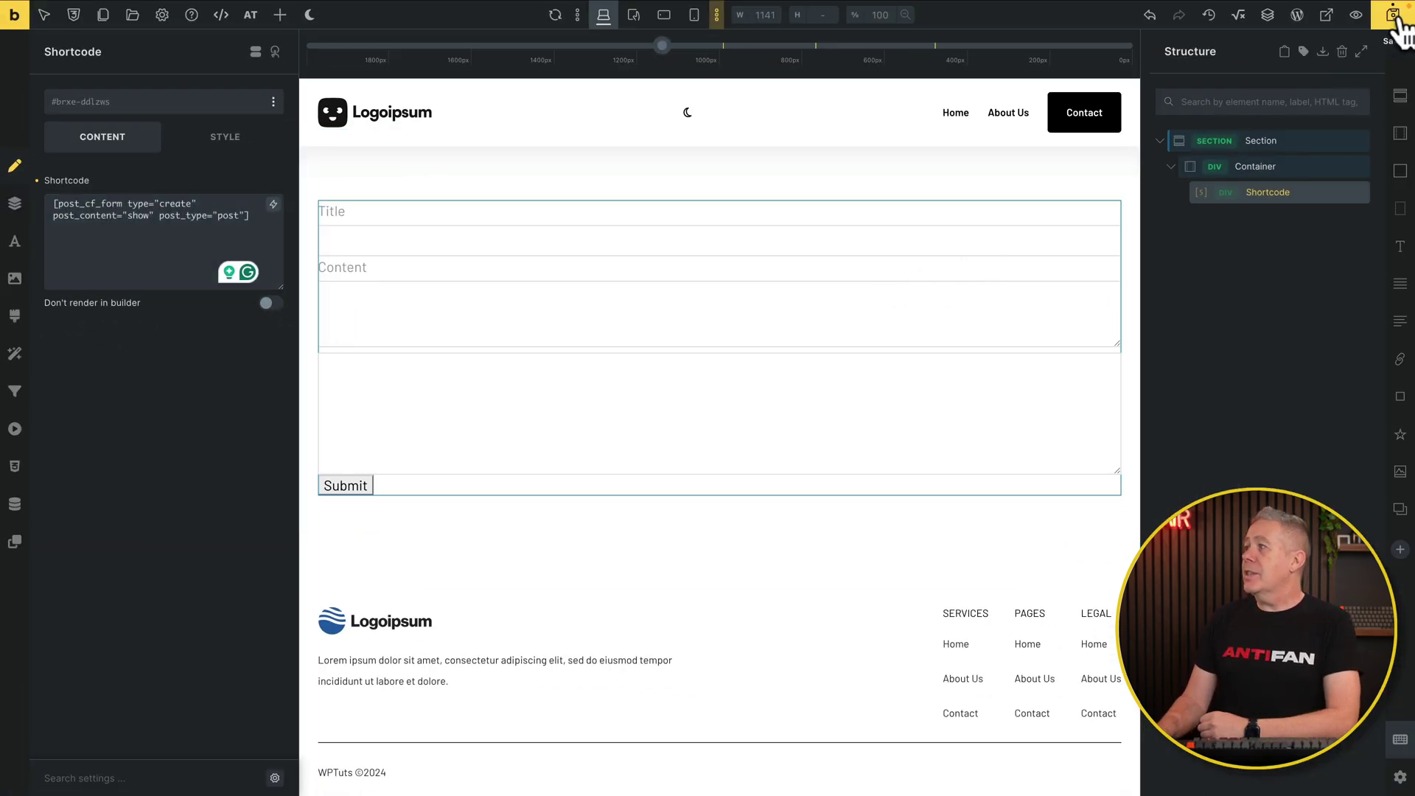
click(1329, 18)
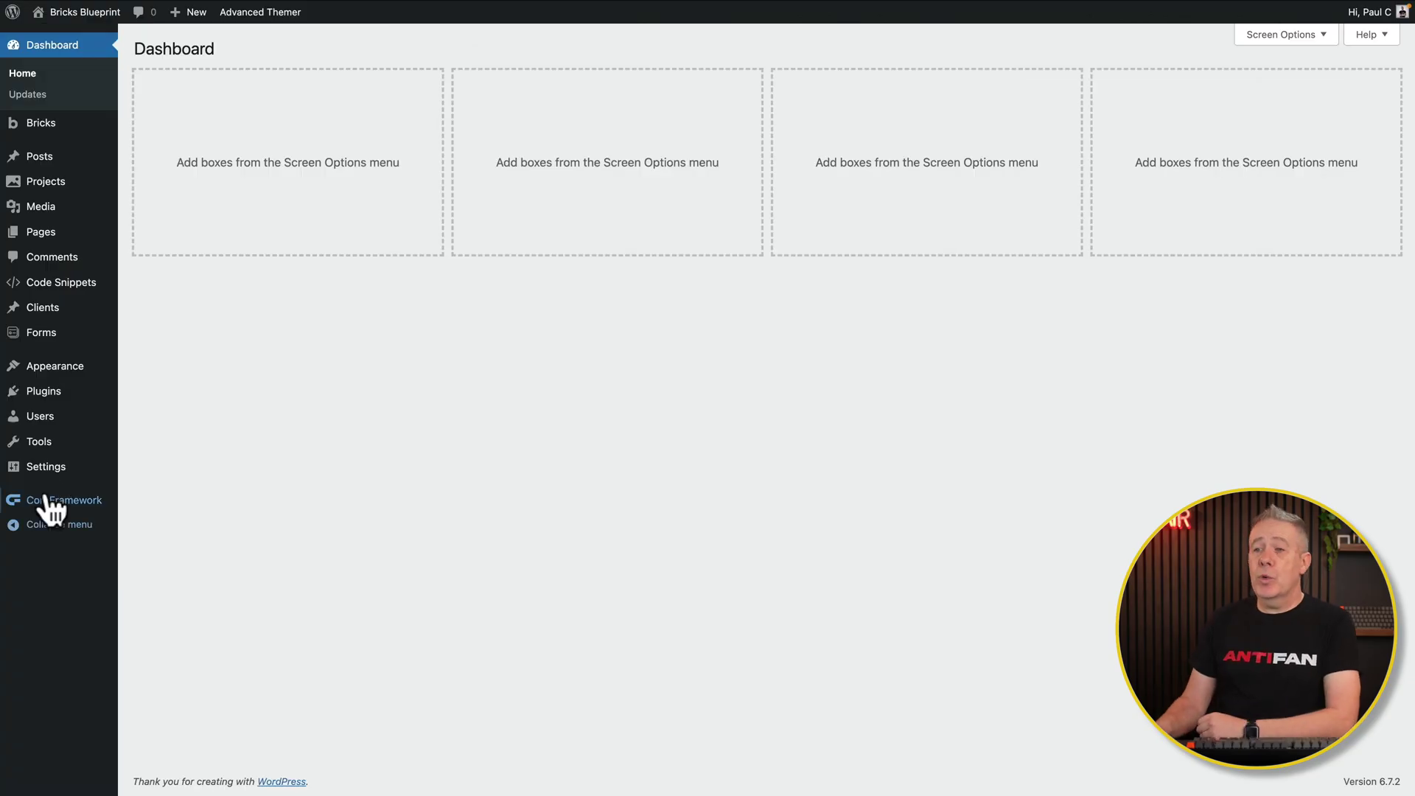
- Start a new custom field group named 'Post Extras'
mouse_move(50, 468)
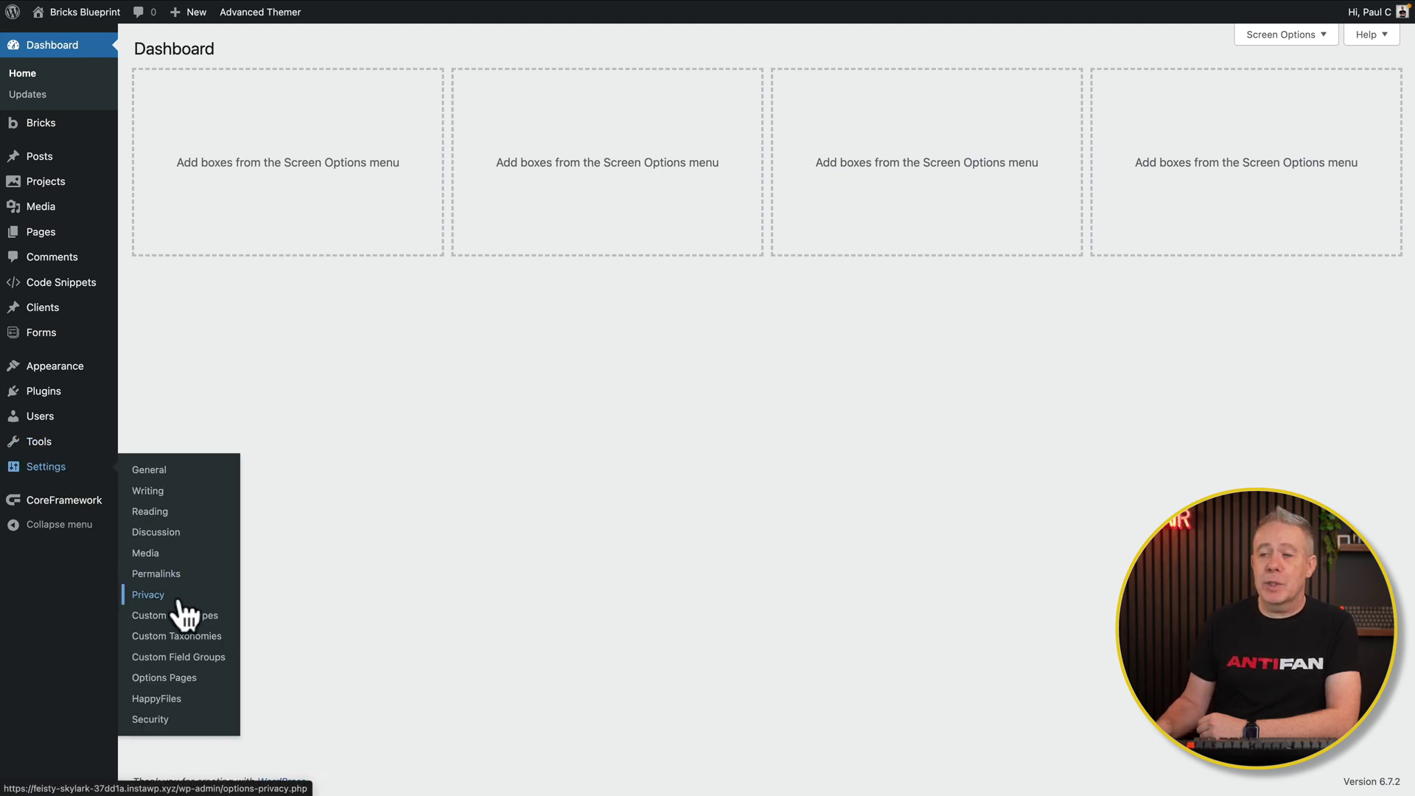
click(176, 657)
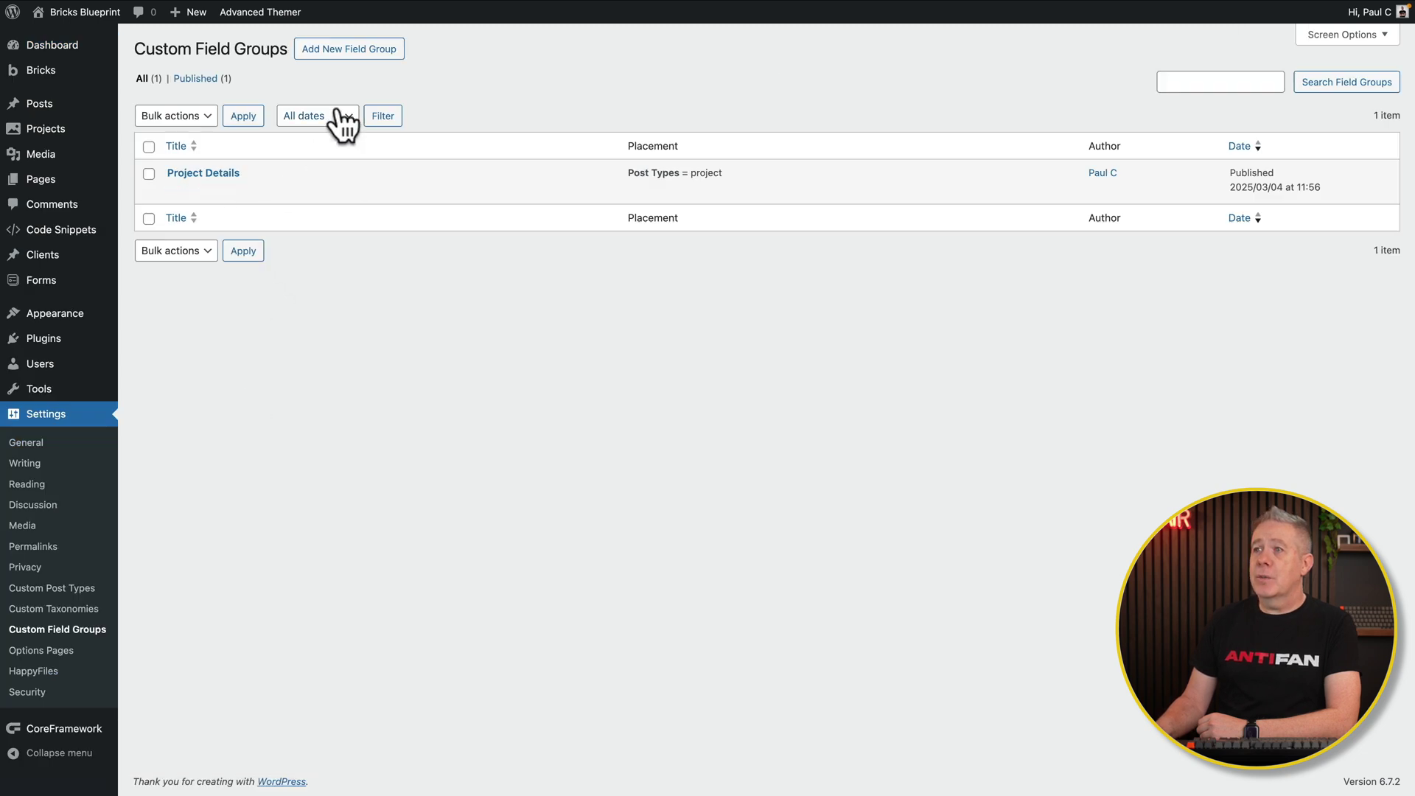
click(365, 49)
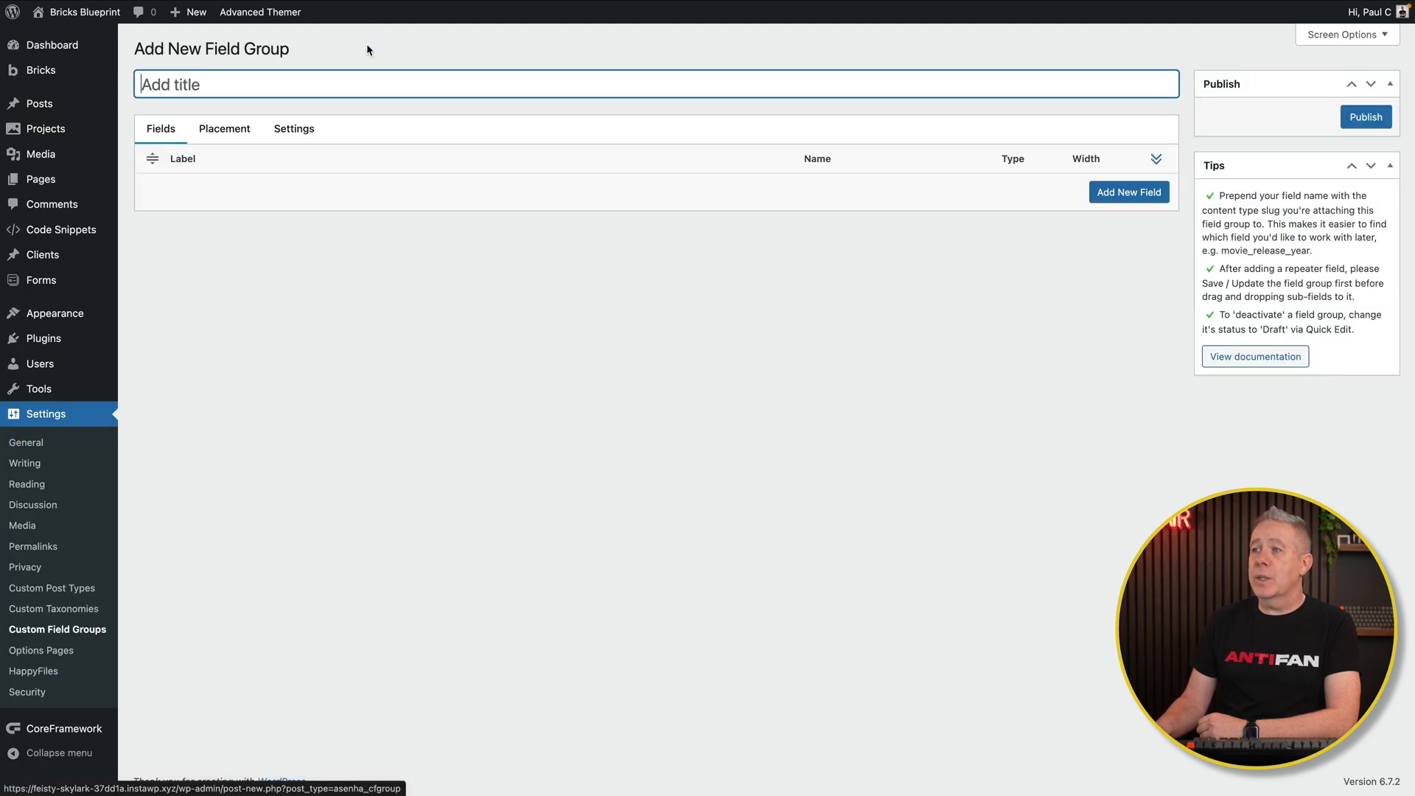
click(242, 84)
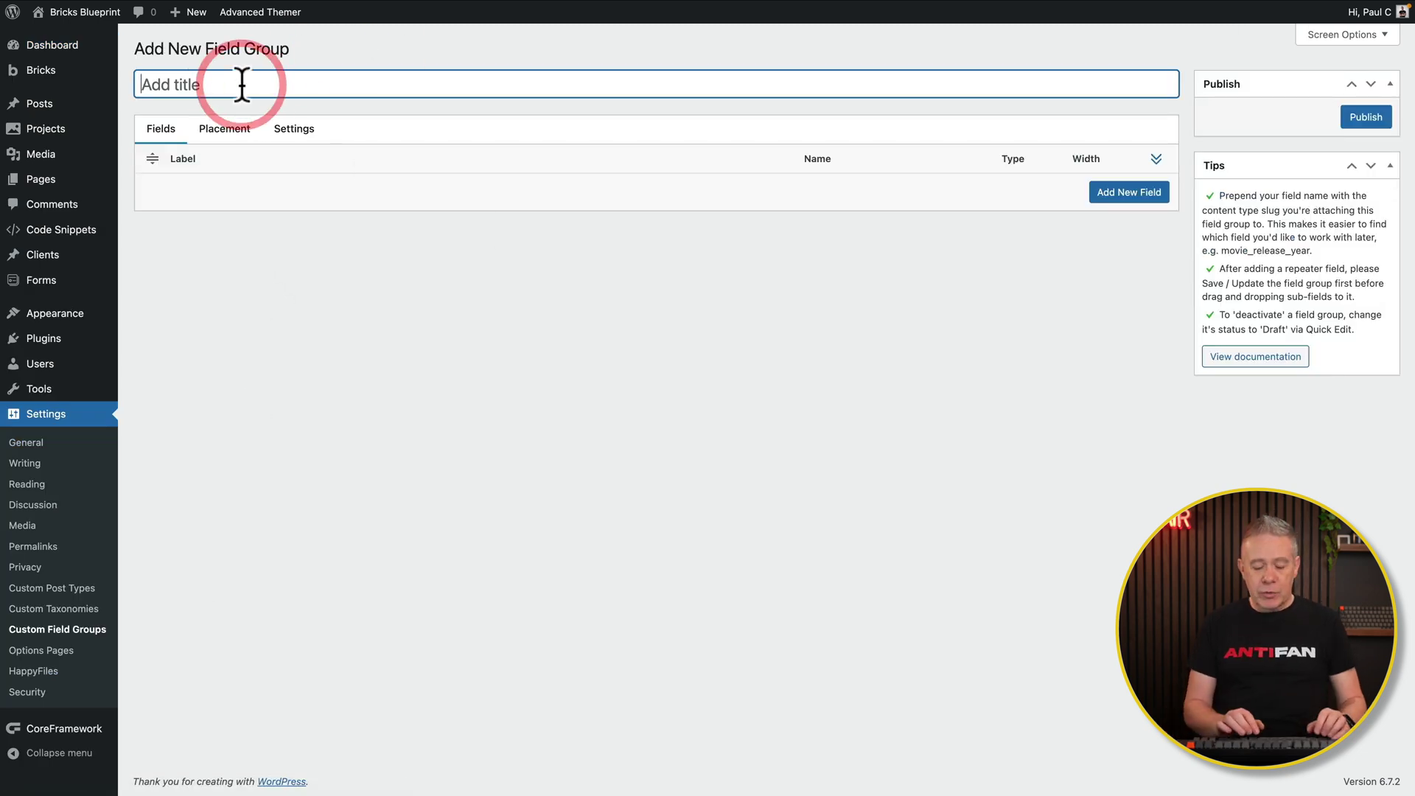
text(Post Extras)
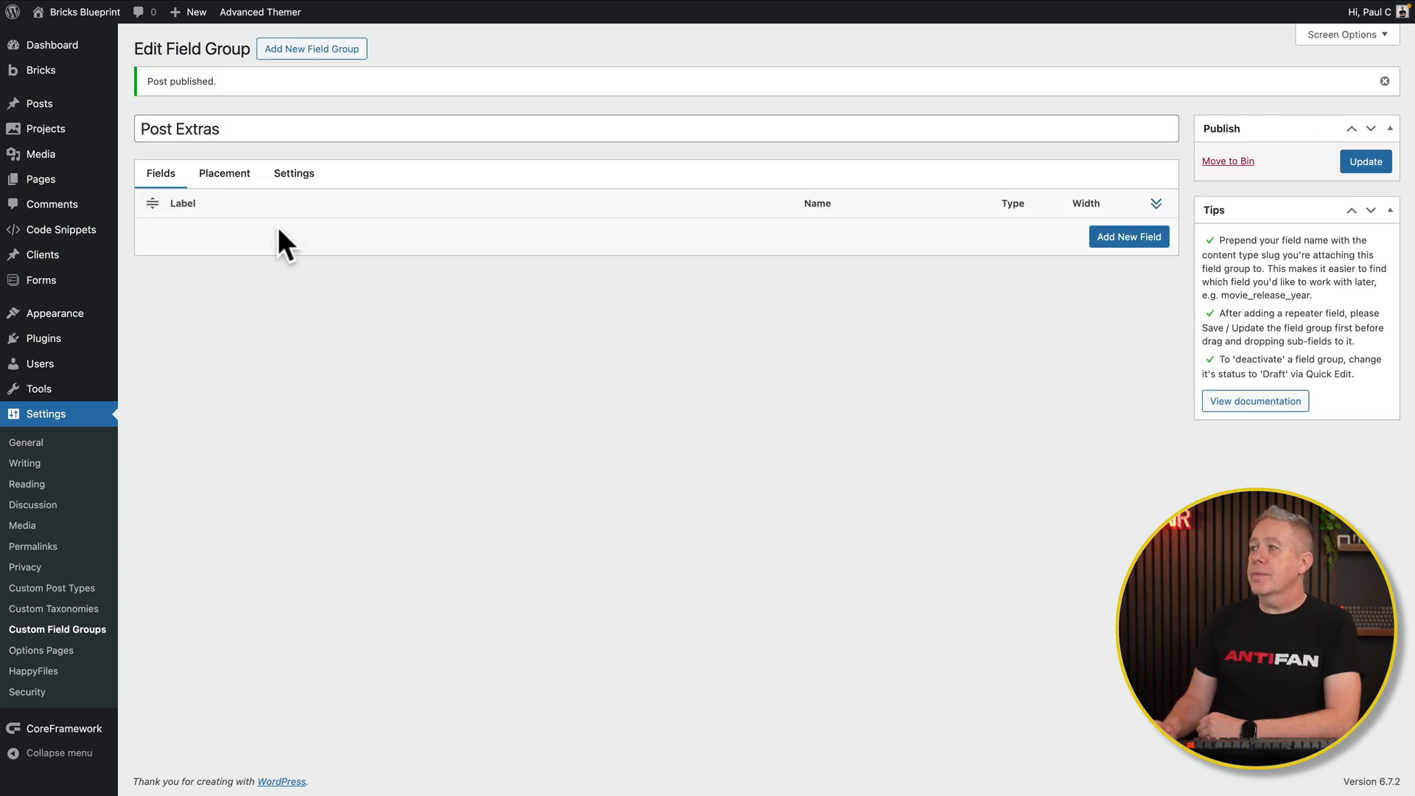
- Add a 'Custom Featured Image' field of type File / Media restricted to images
click(1130, 237)
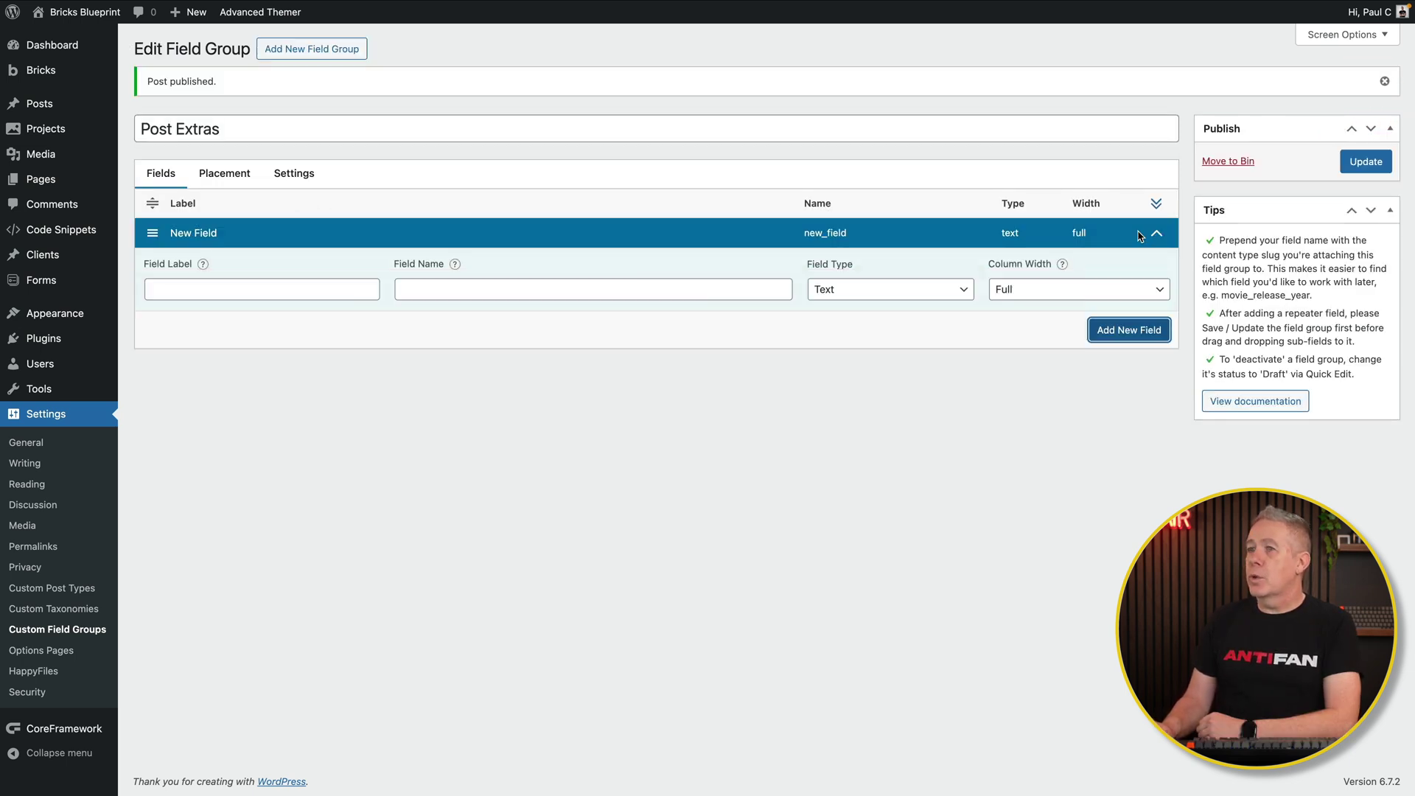
click(275, 294)
text(Custom Featured Image)
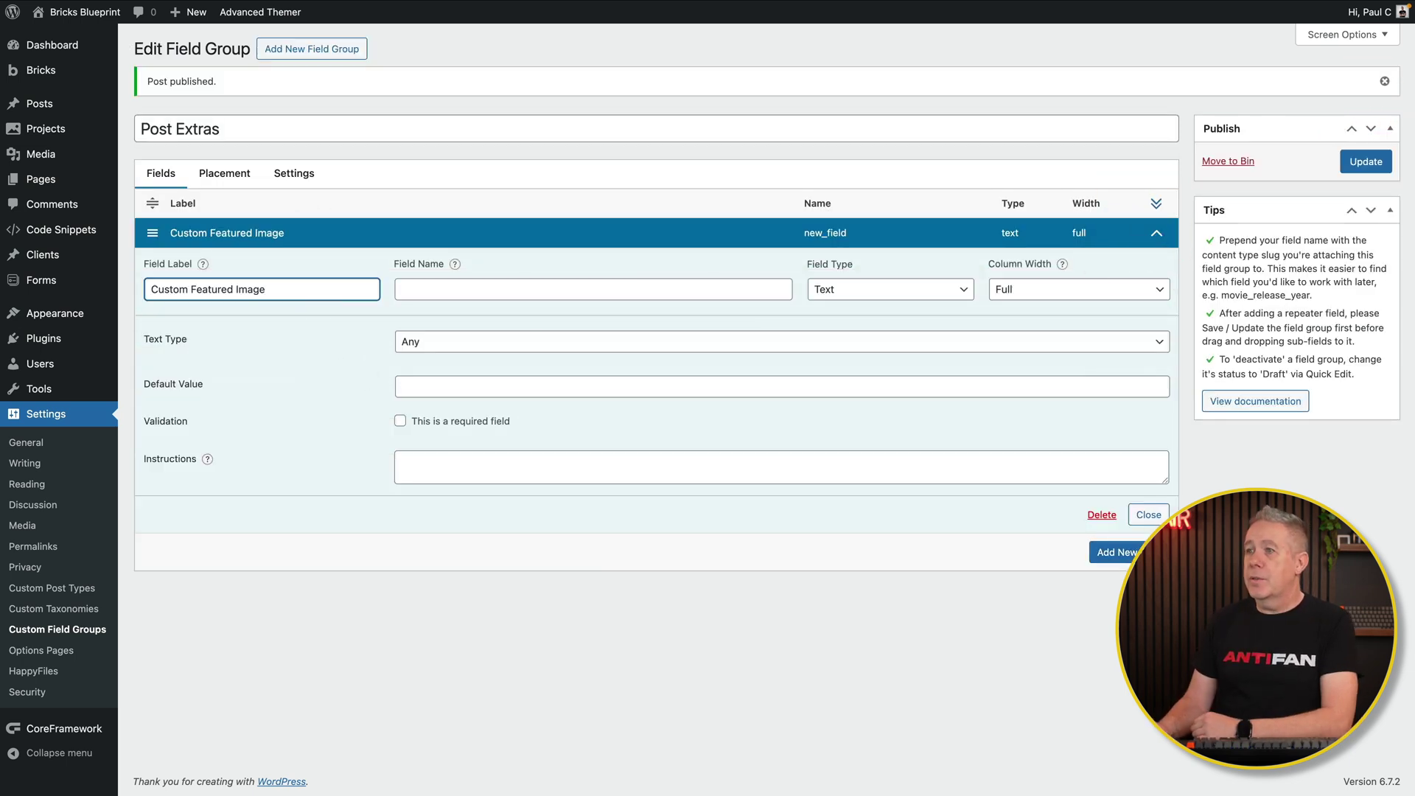
click(458, 288)
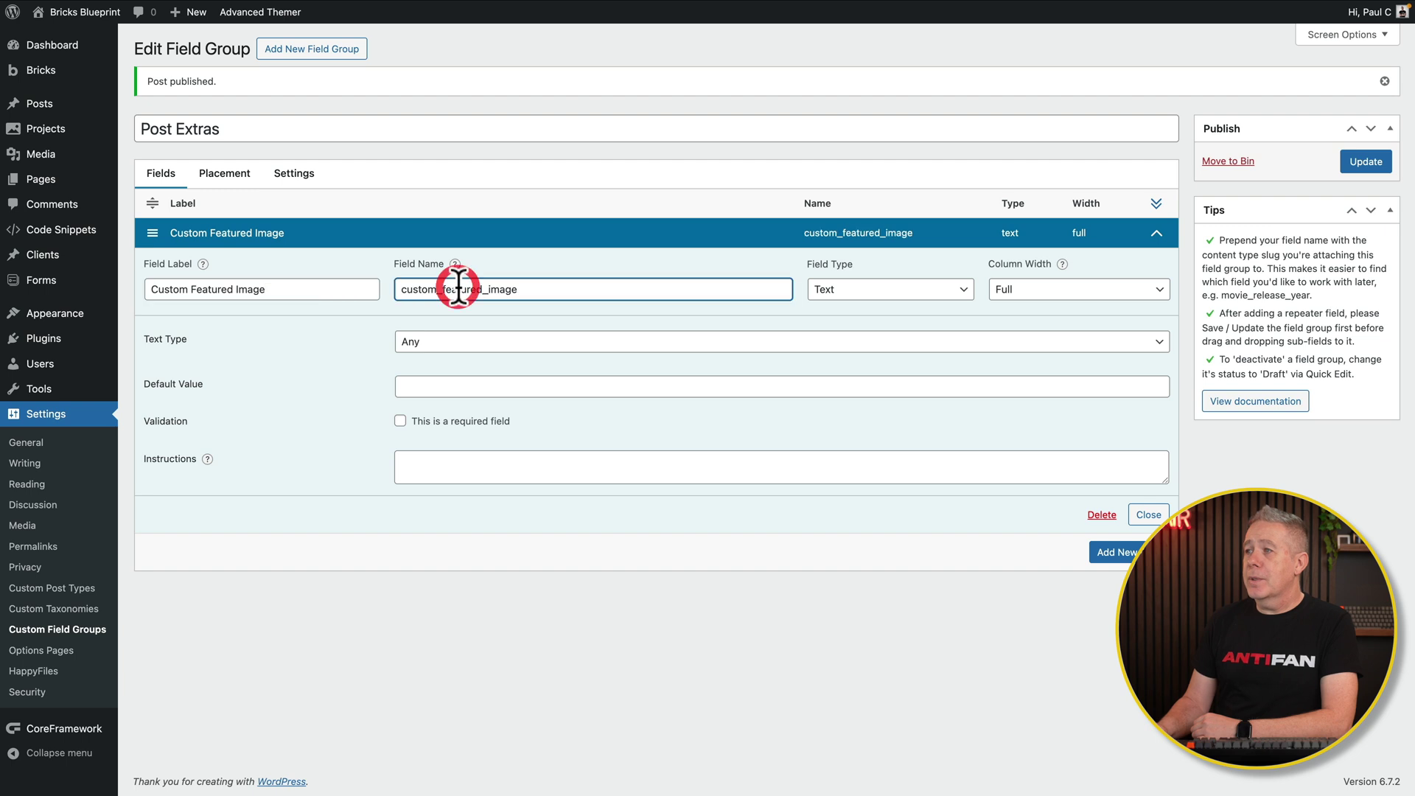
click(926, 295)
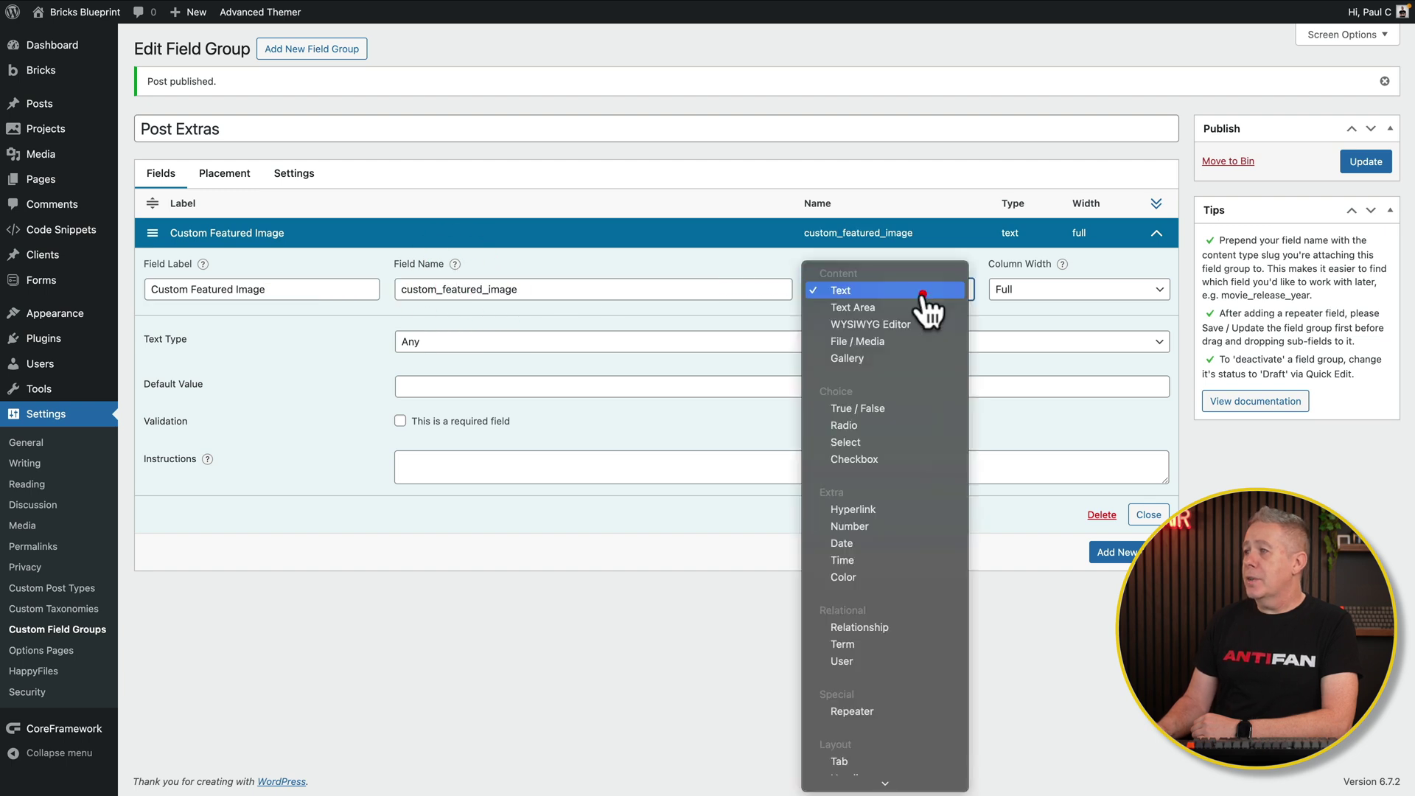
click(891, 341)
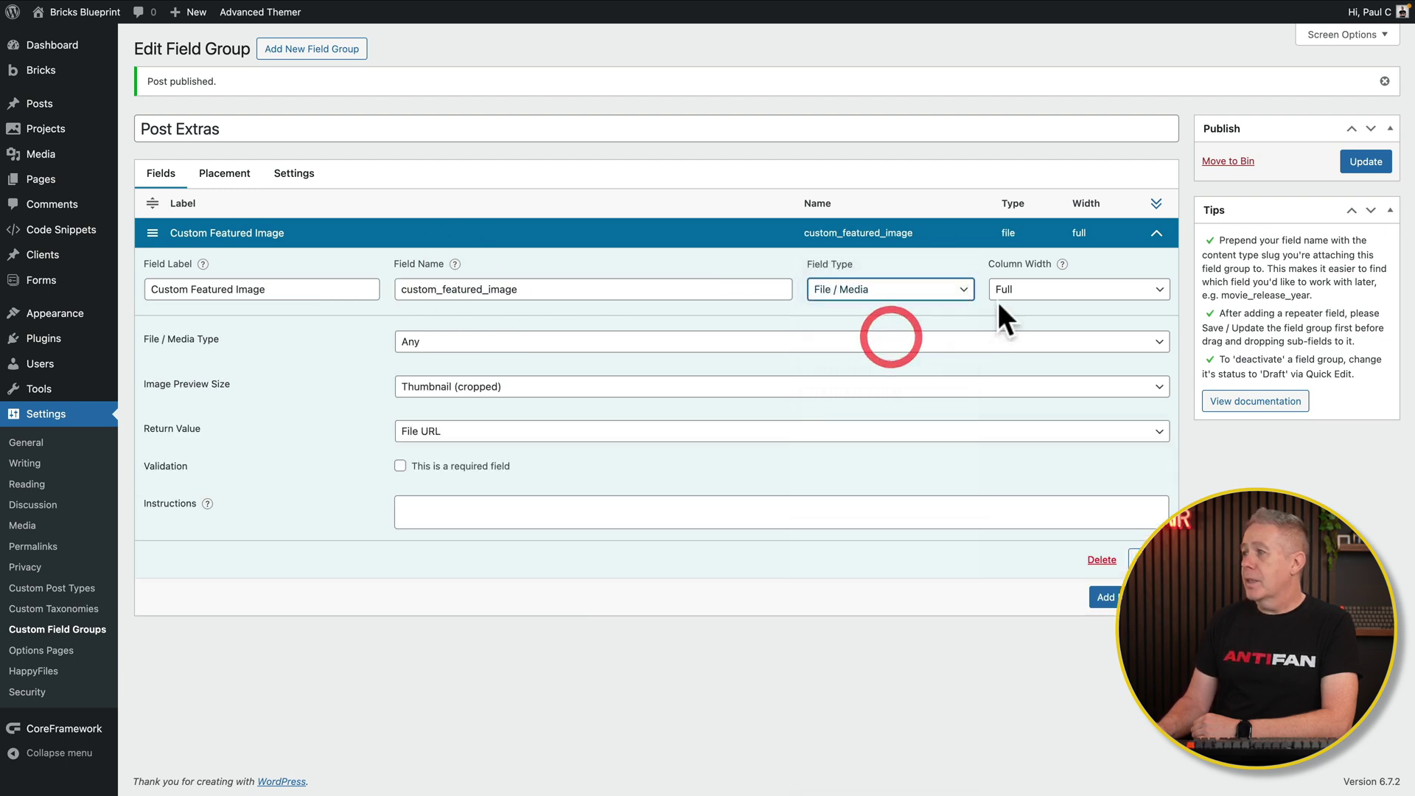
click(472, 350)
click(460, 358)
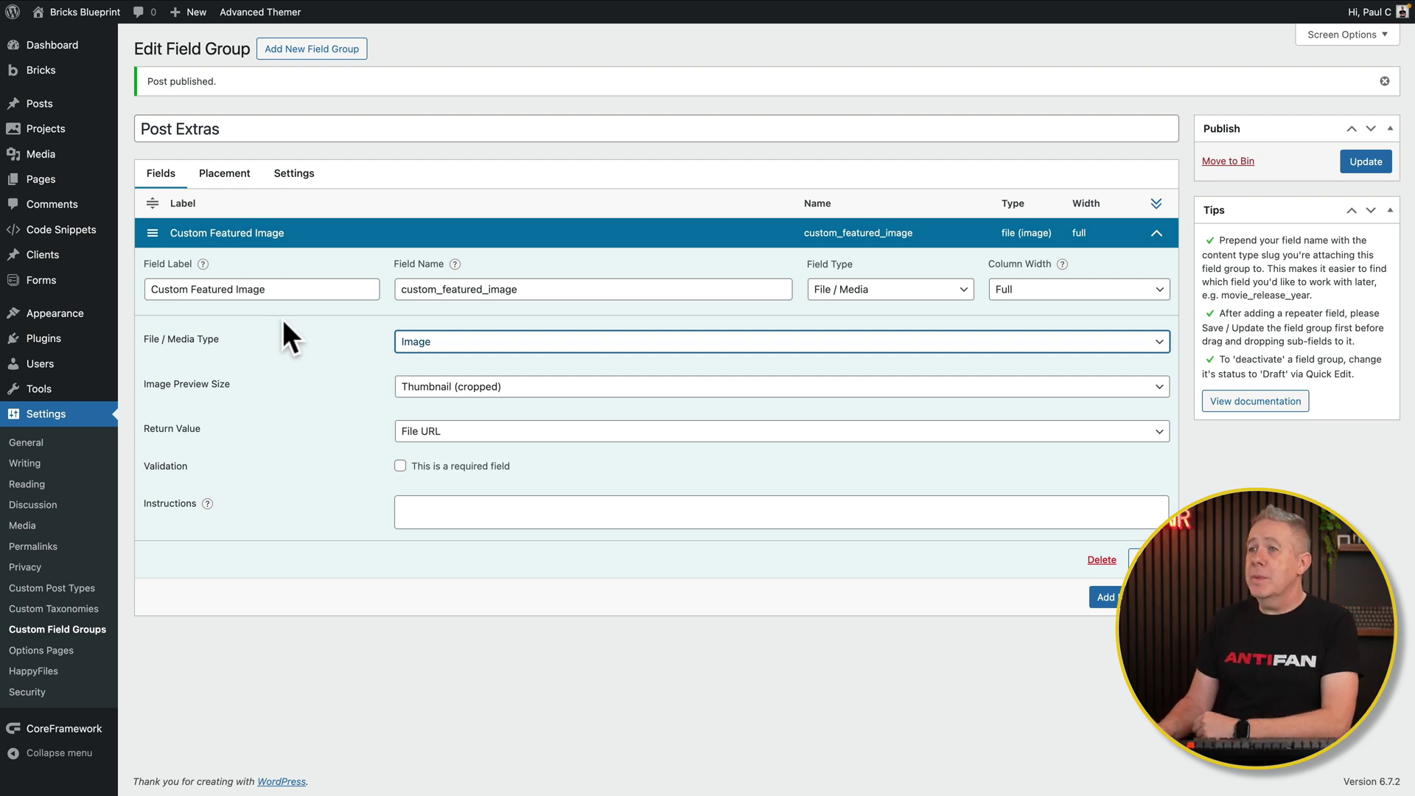
- Set the group's placement to post type equals post and save the field group
click(231, 178)
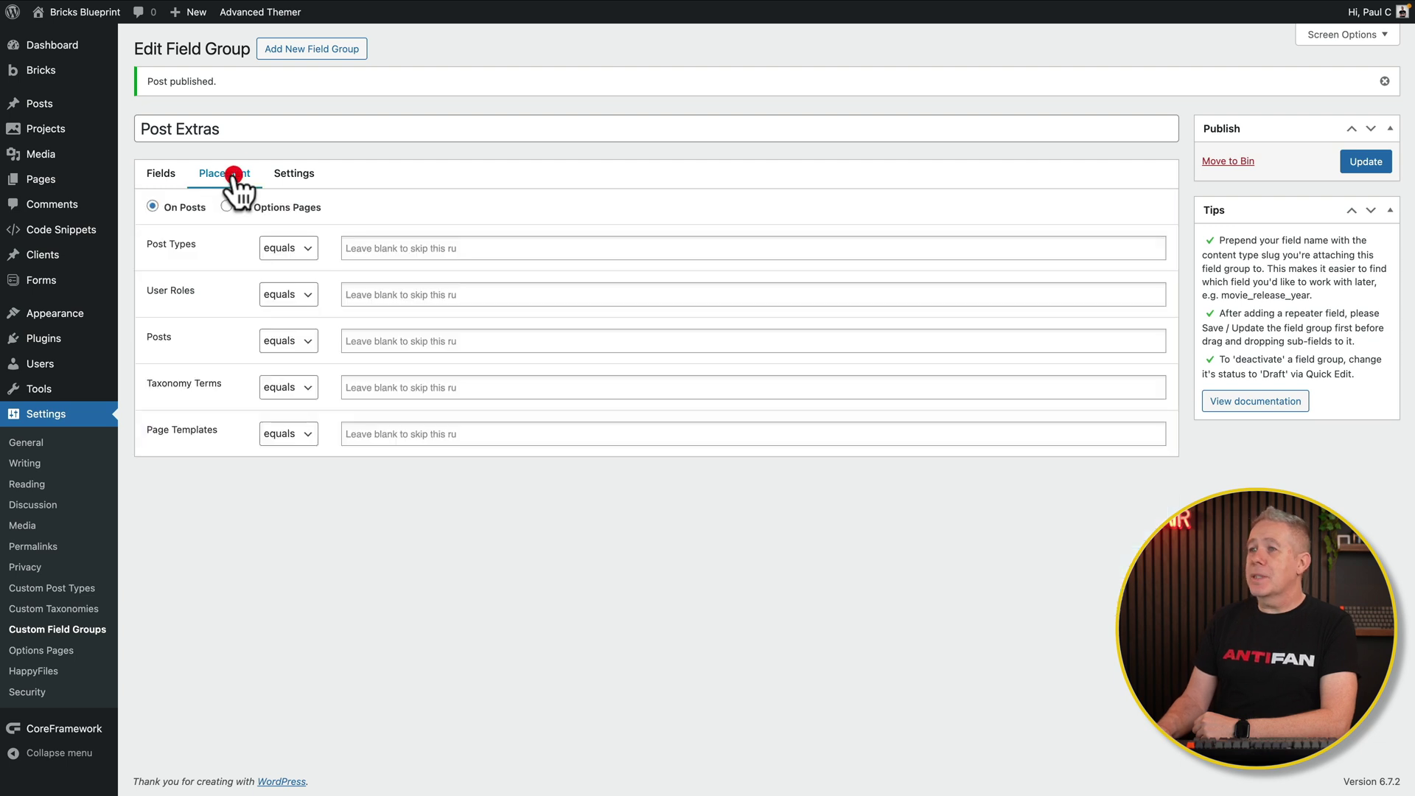
click(311, 258)
click(398, 247)
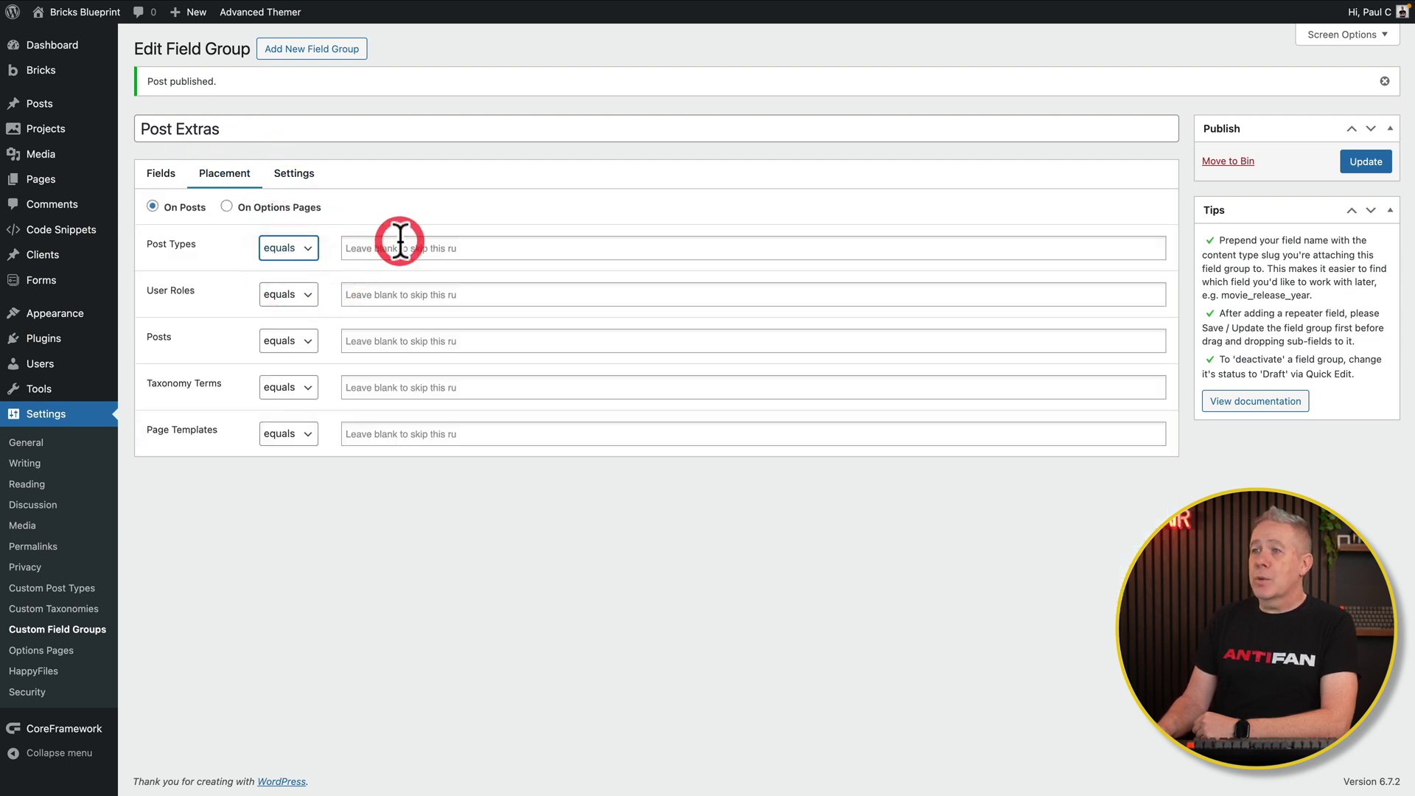
click(398, 247)
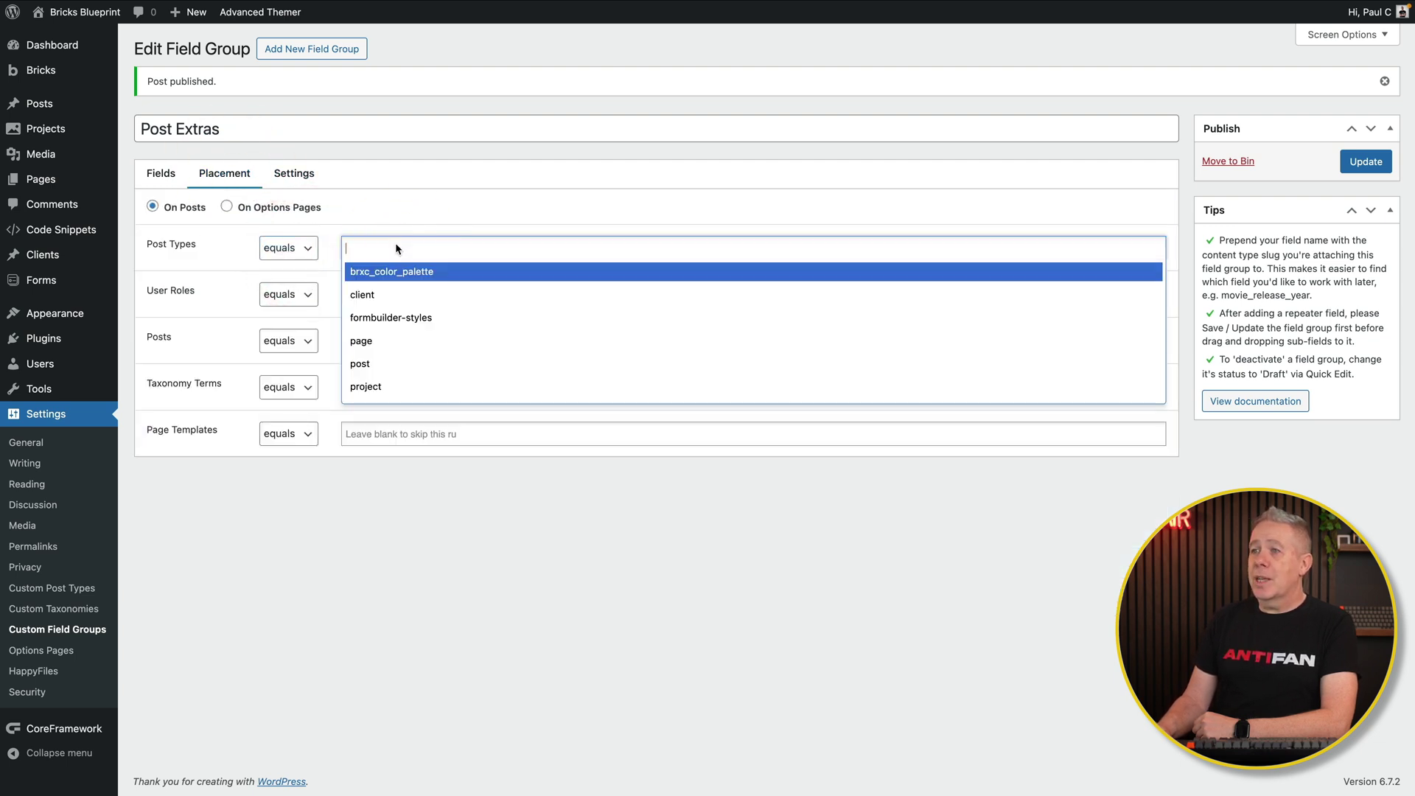
click(377, 365)
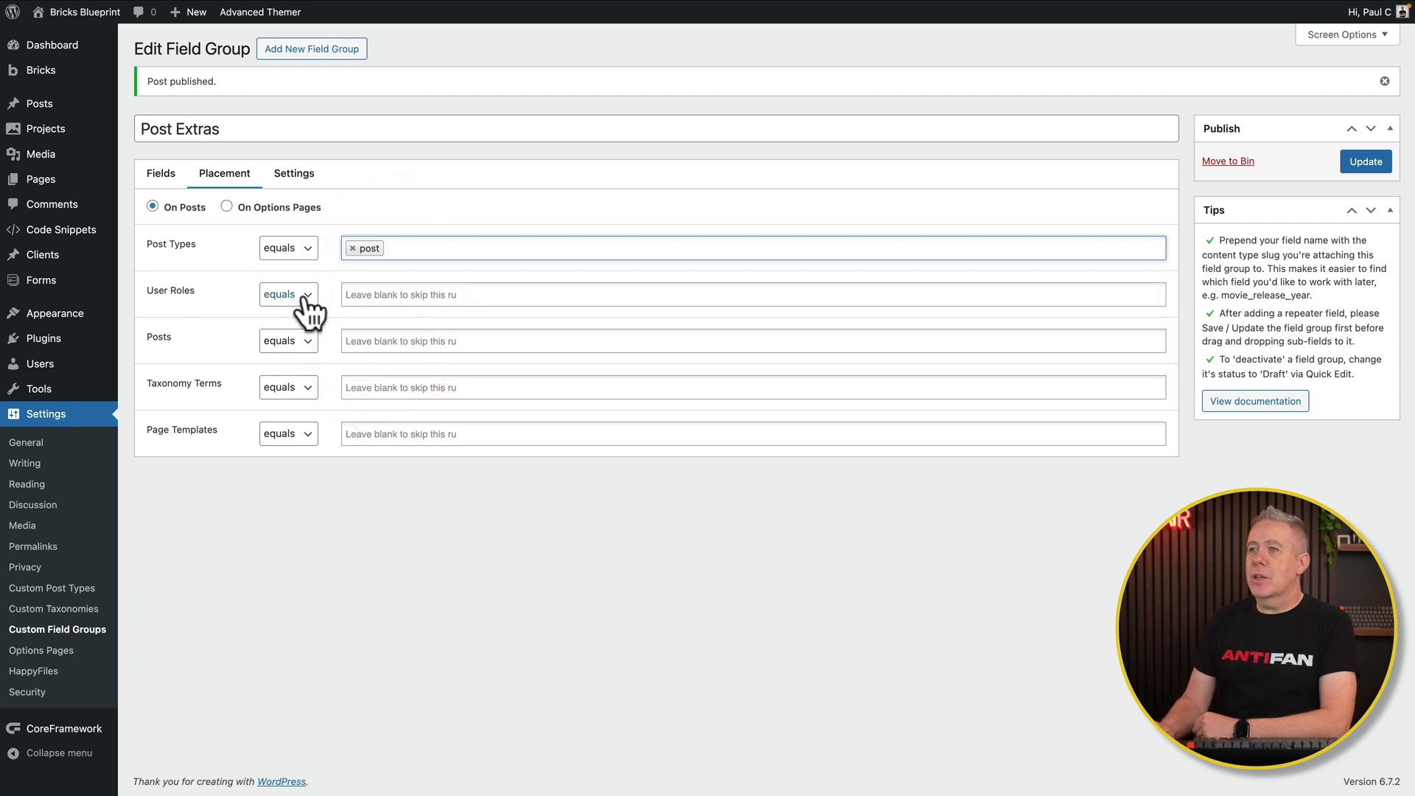
click(299, 179)
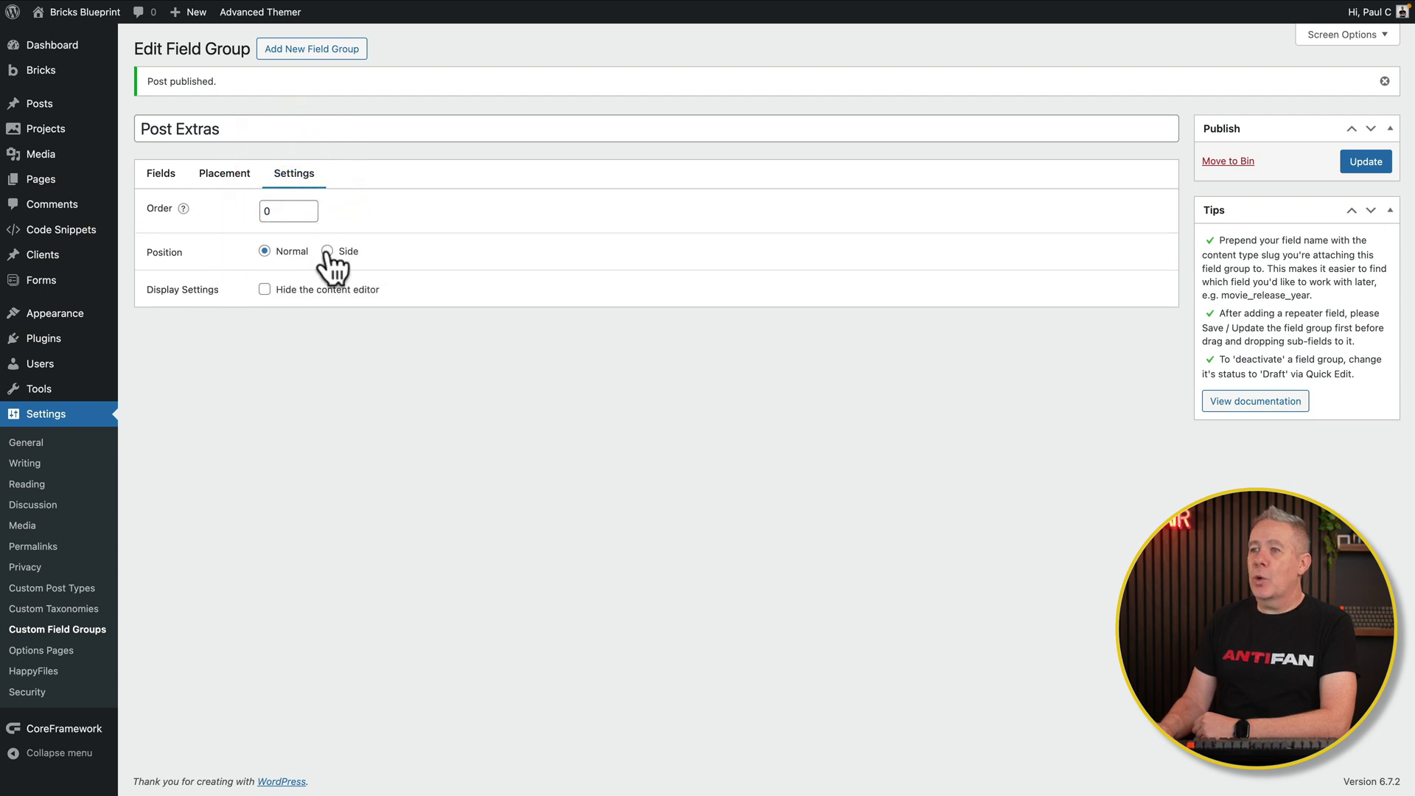
click(162, 176)
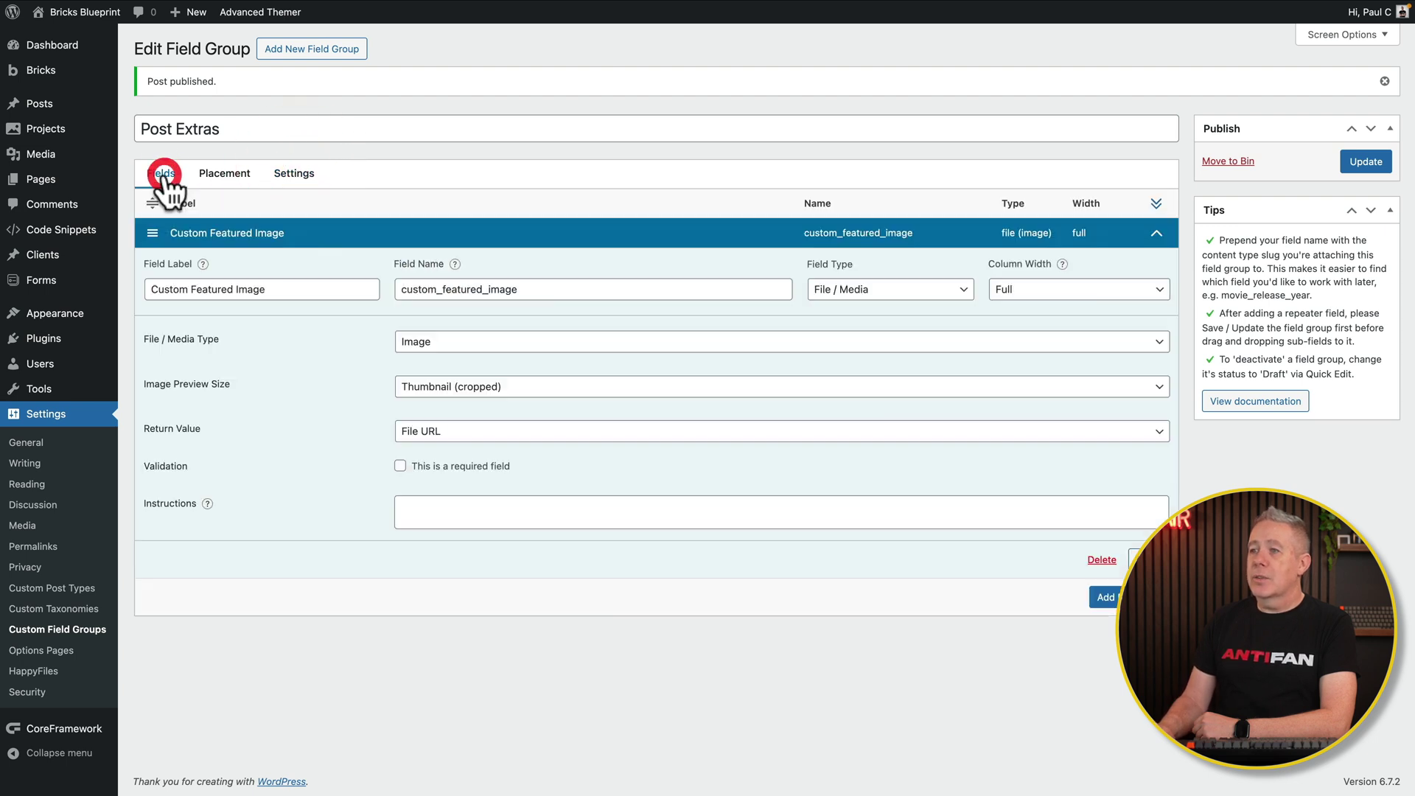
click(1359, 166)
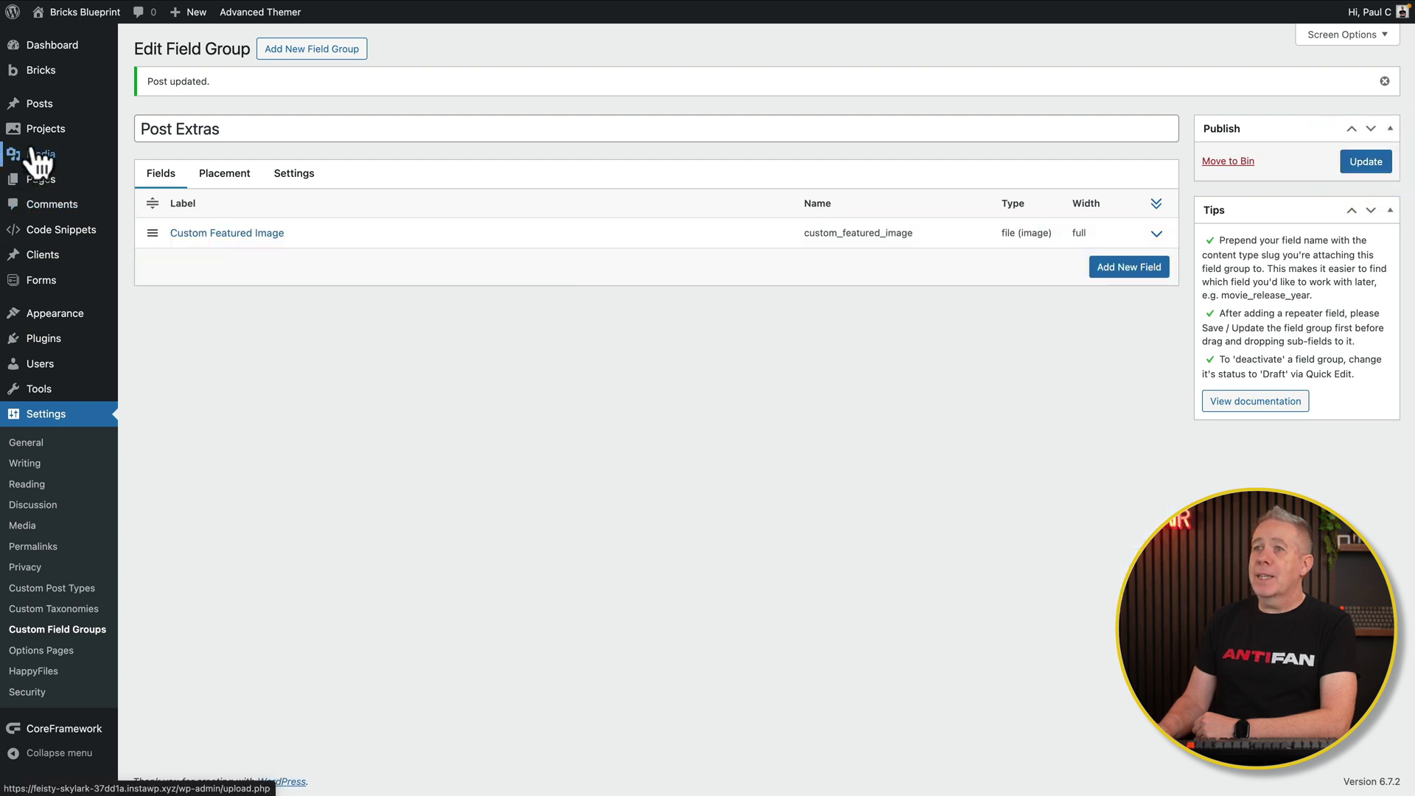
- Reopen the form page in Bricks, select the Shortcode element and preview it on the front end
mouse_move(44, 114)
click(170, 108)
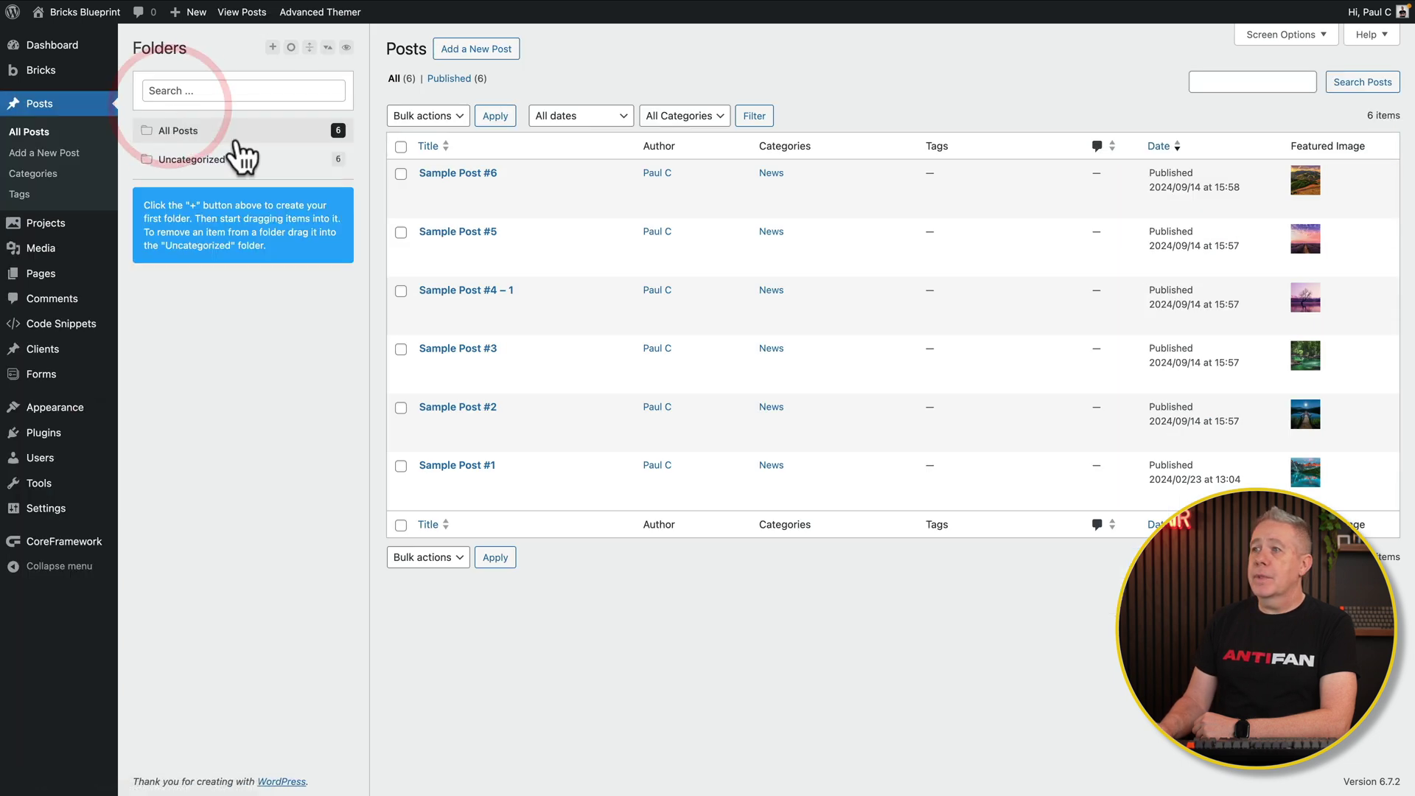
click(456, 174)
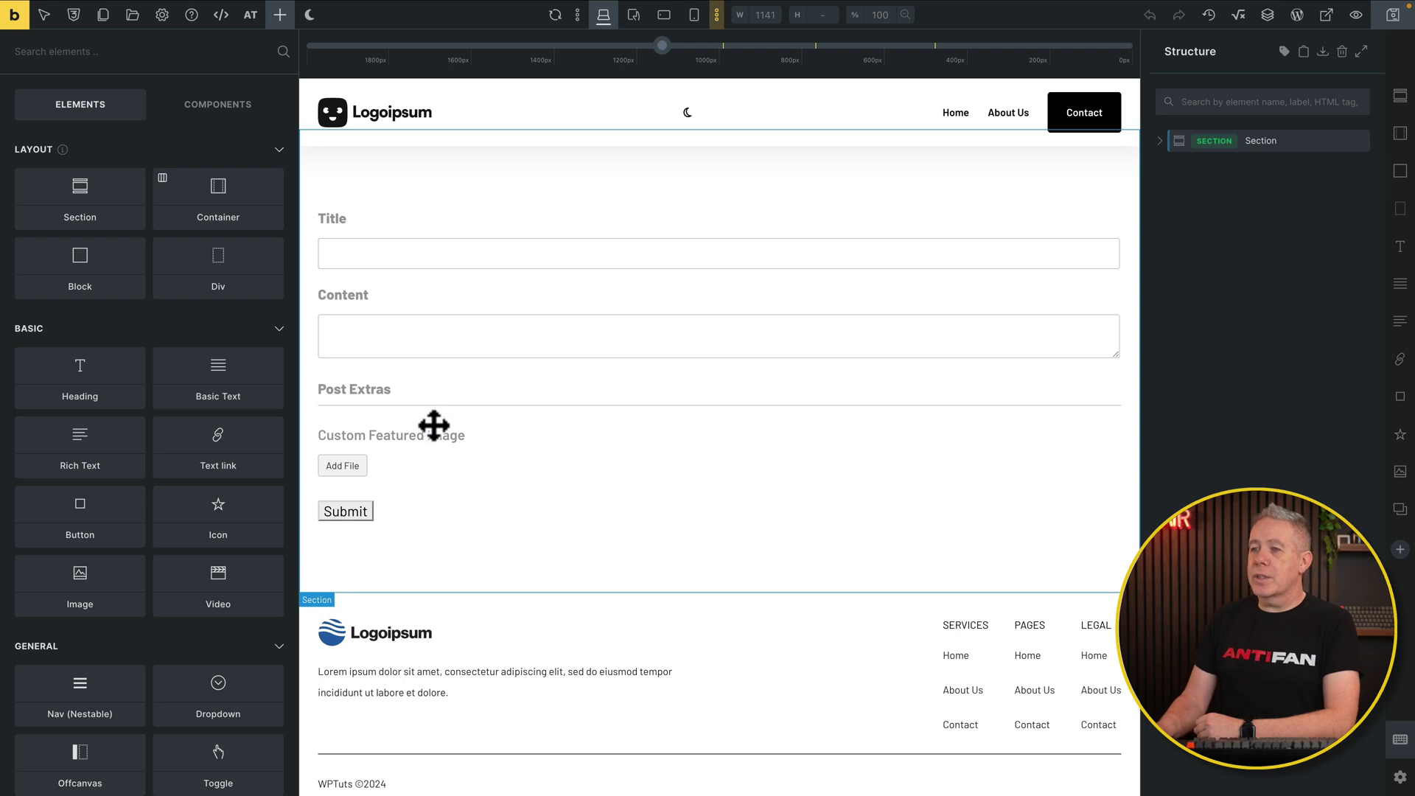
click(343, 469)
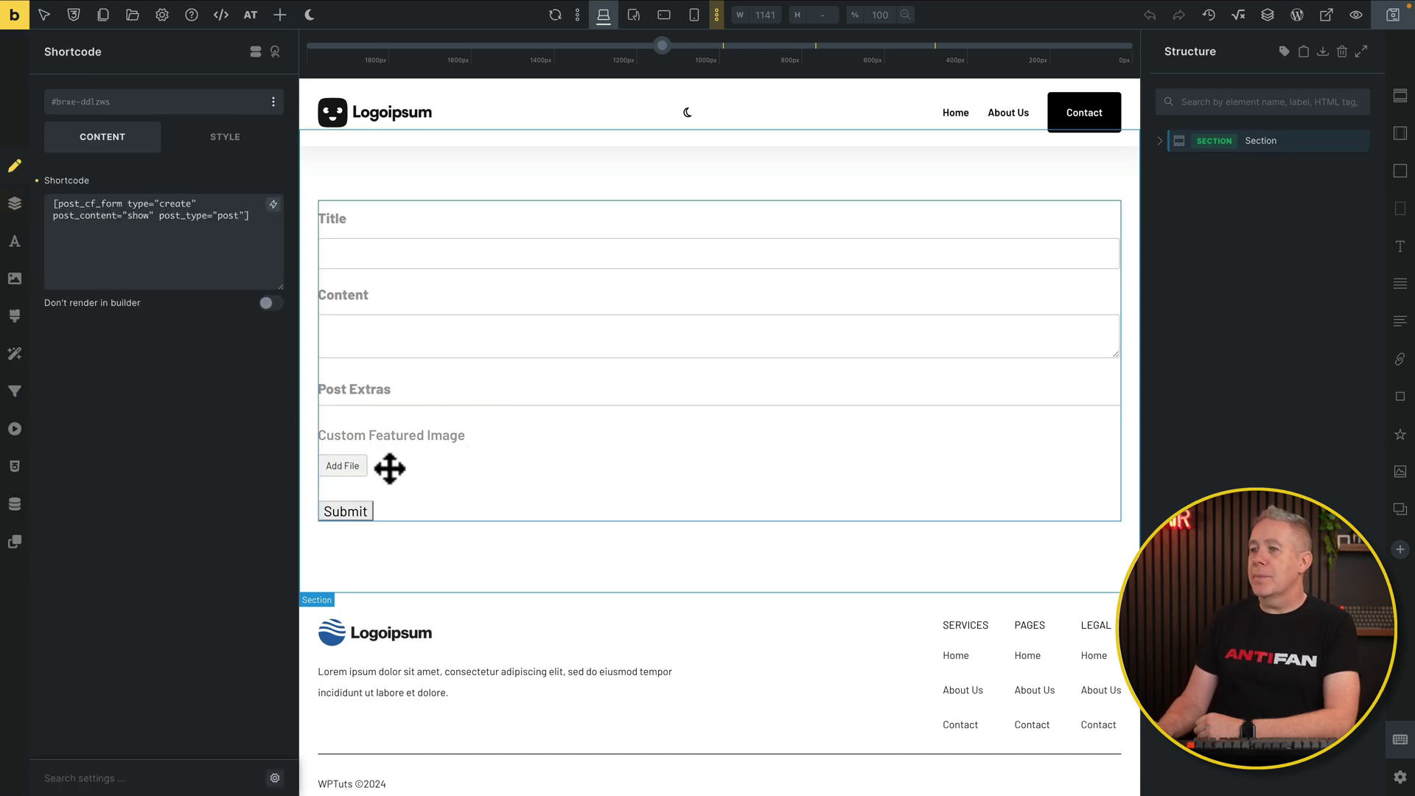
click(1356, 15)
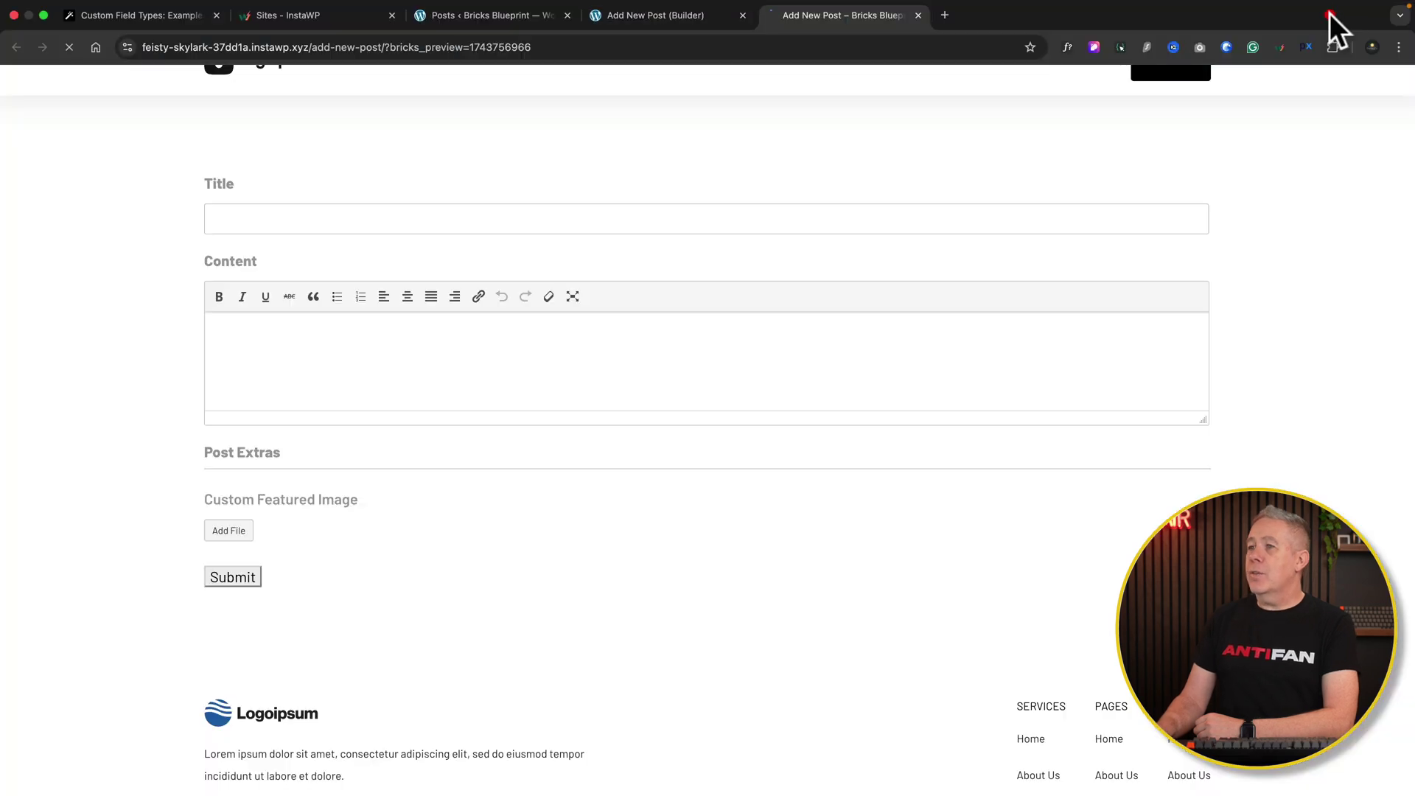
- Choose the mountain-lake photo from the media library as the Custom Featured Image
click(225, 530)
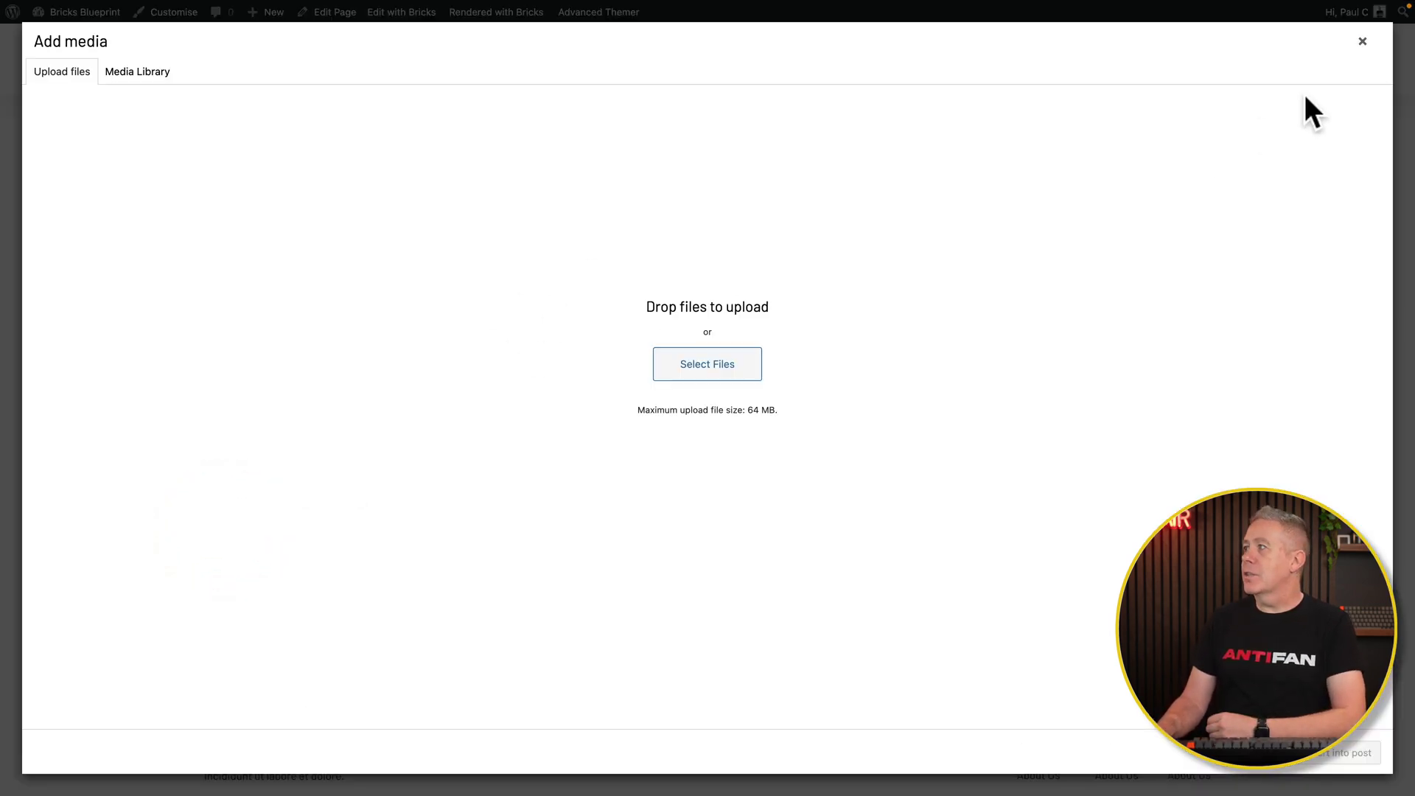
click(402, 229)
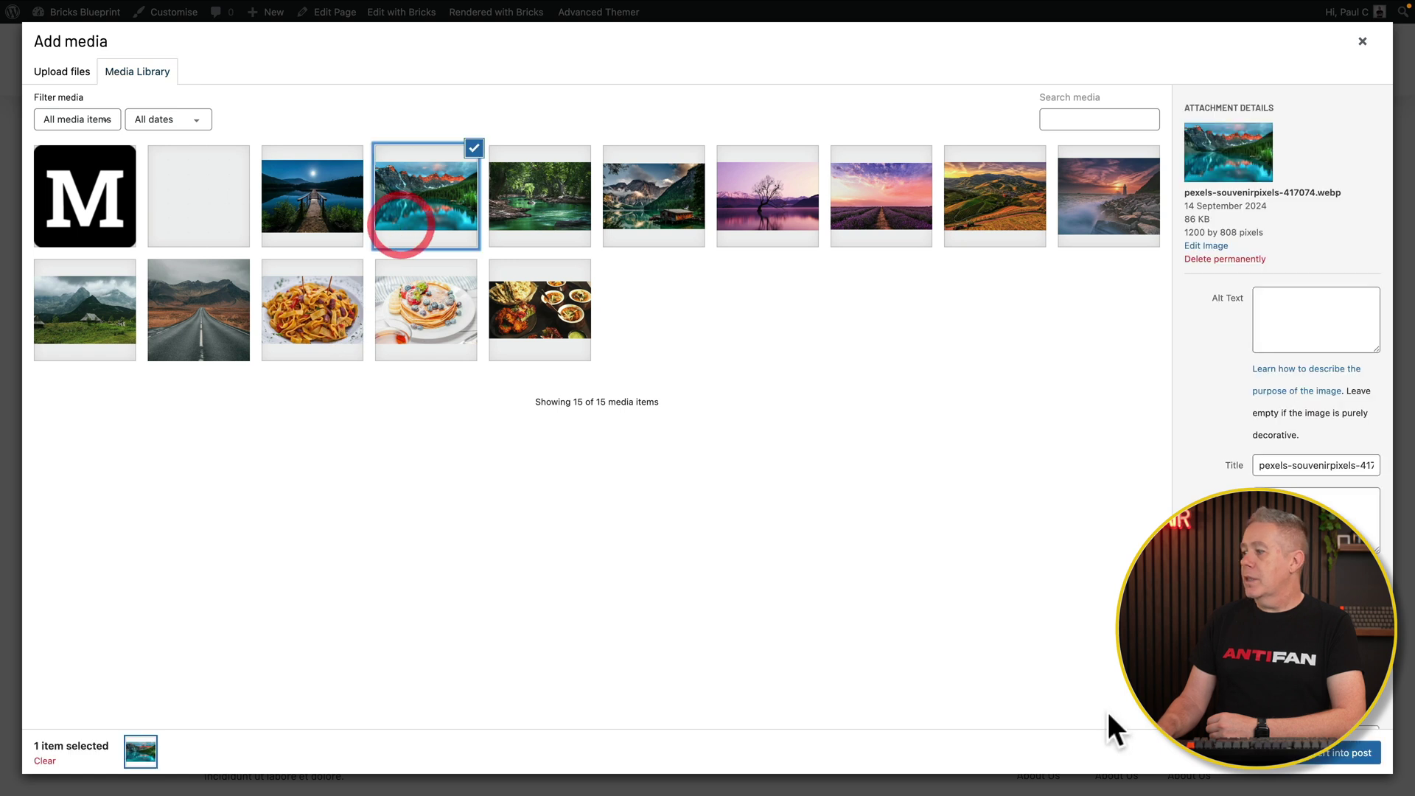
click(1320, 748)
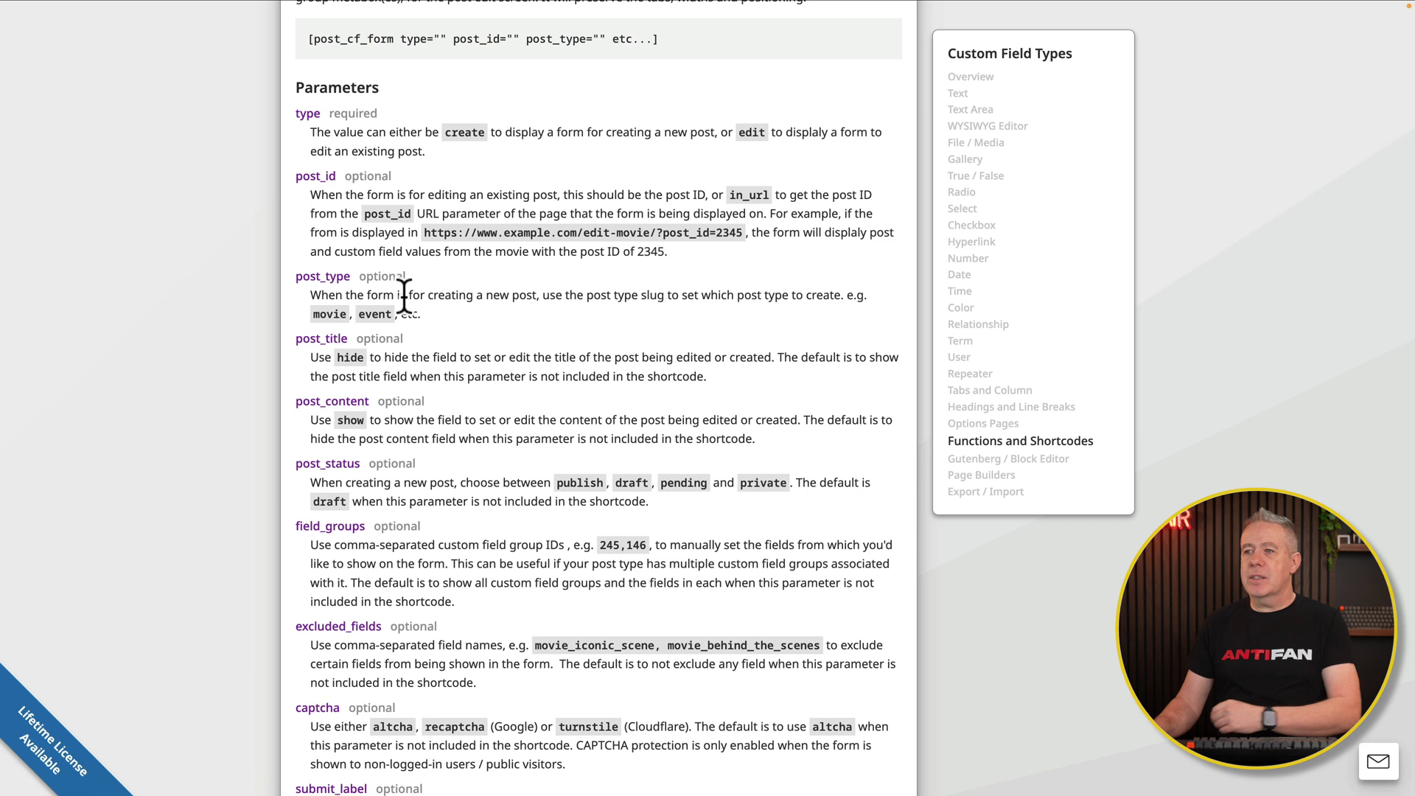
- Scroll the ASE docs down to the post_cf_form Parameters list
scroll(434, 372, down, 1)
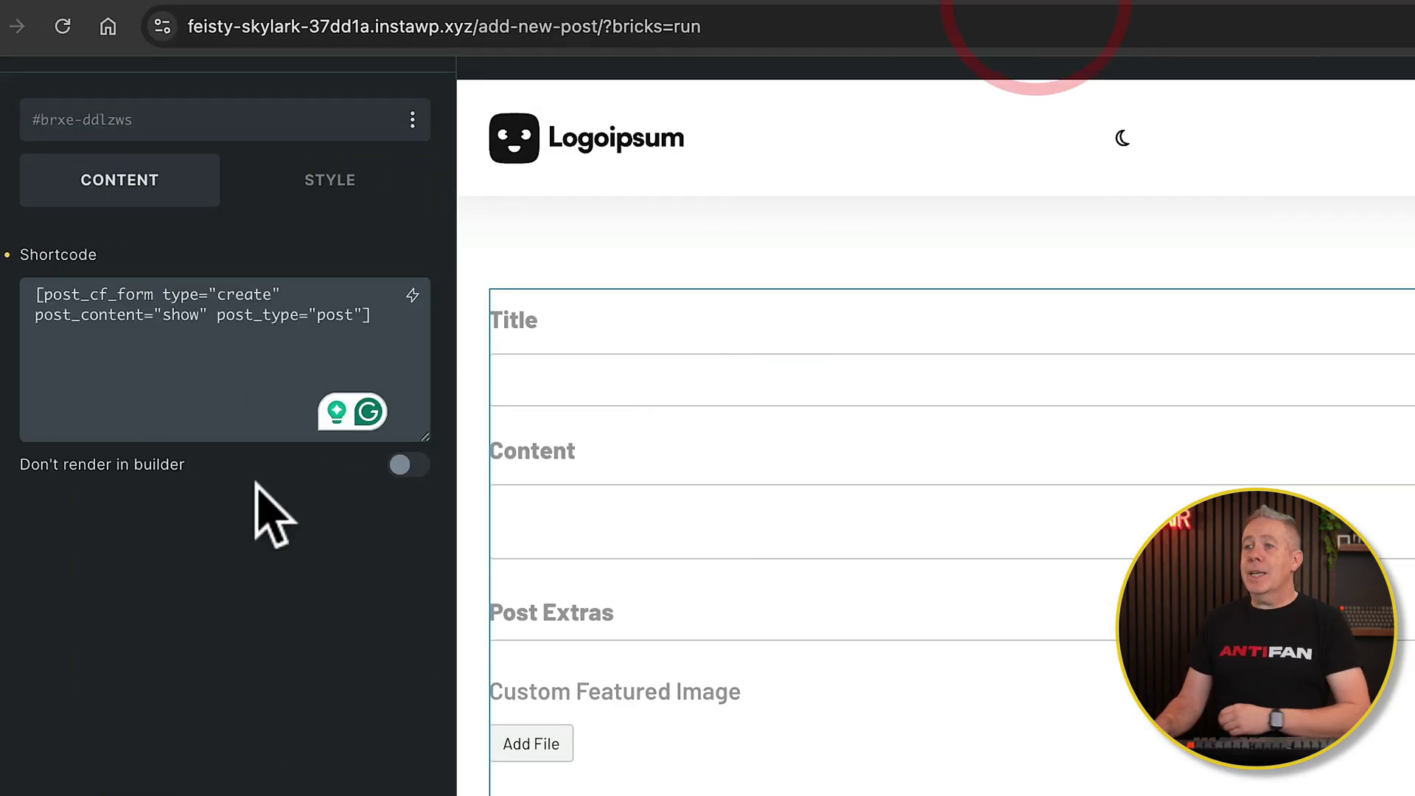
- Add post_status="pending" to the Bricks shortcode before its closing bracket
click(363, 313)
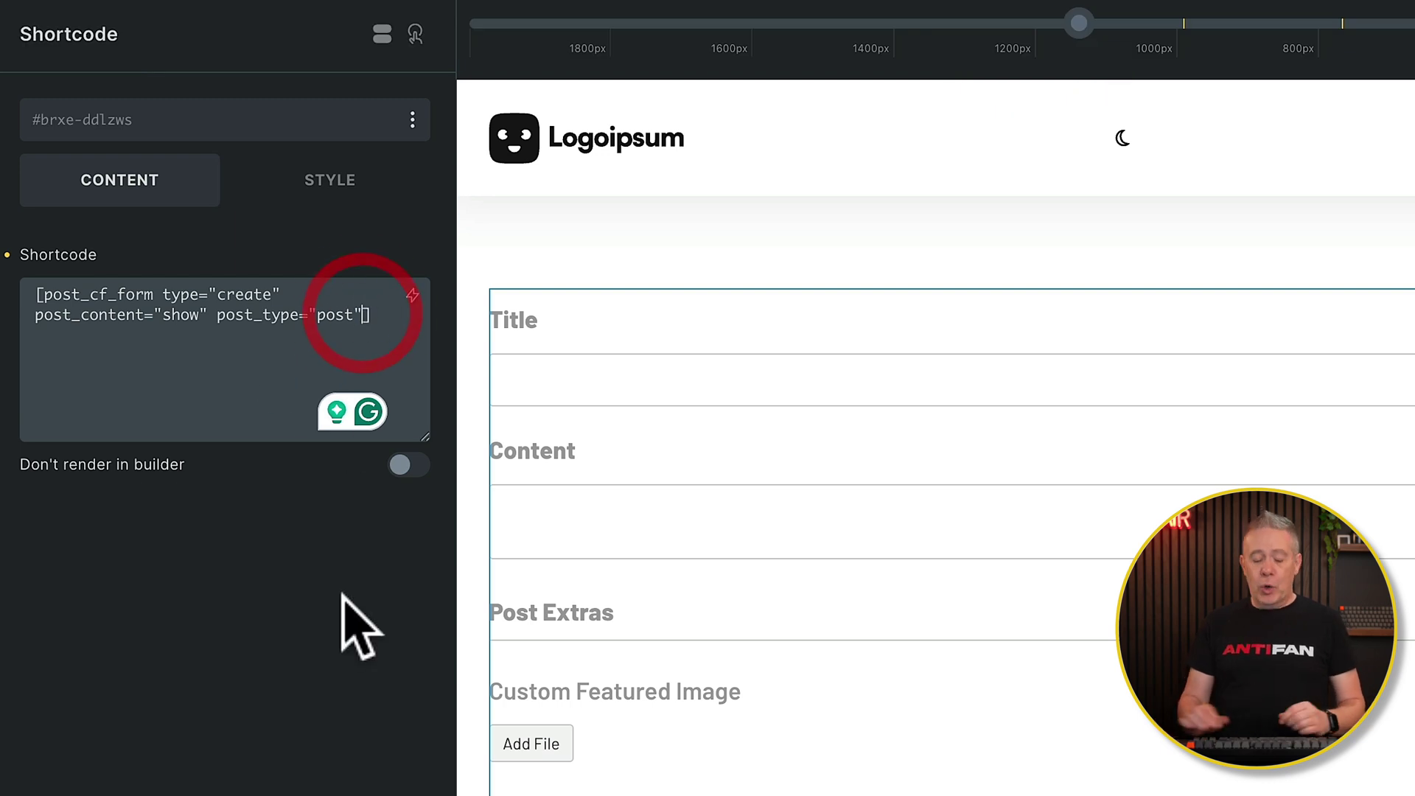
text(post_status)
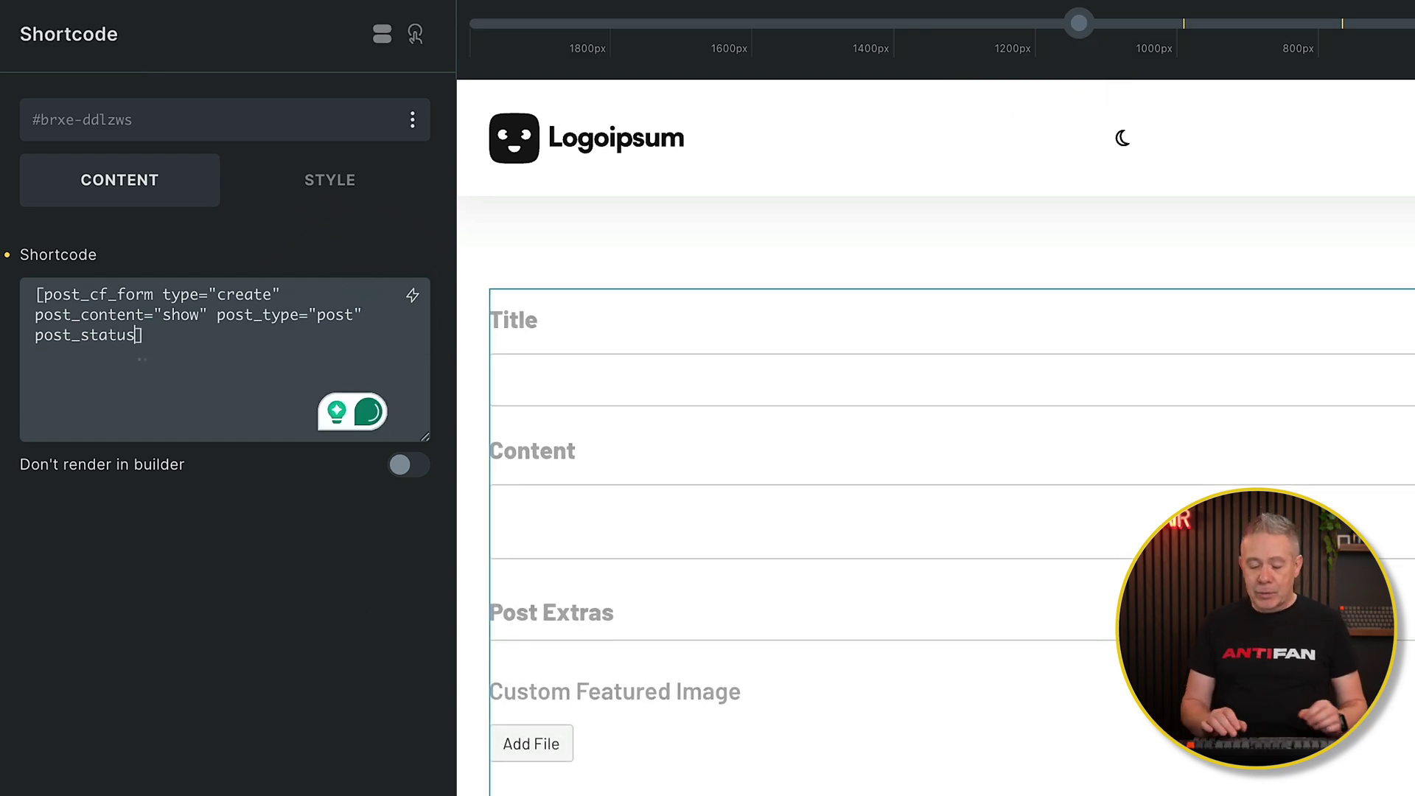
text(=)
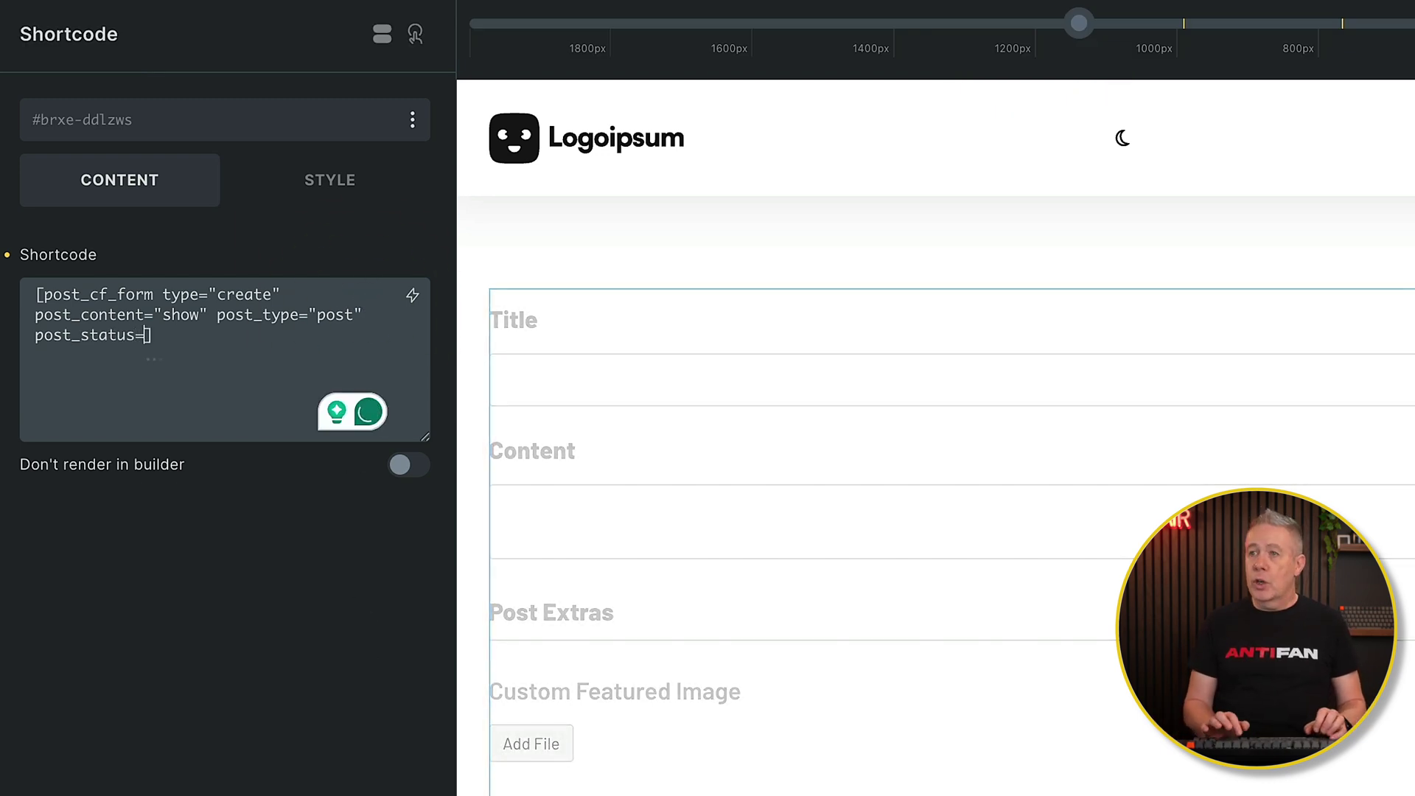
text("")
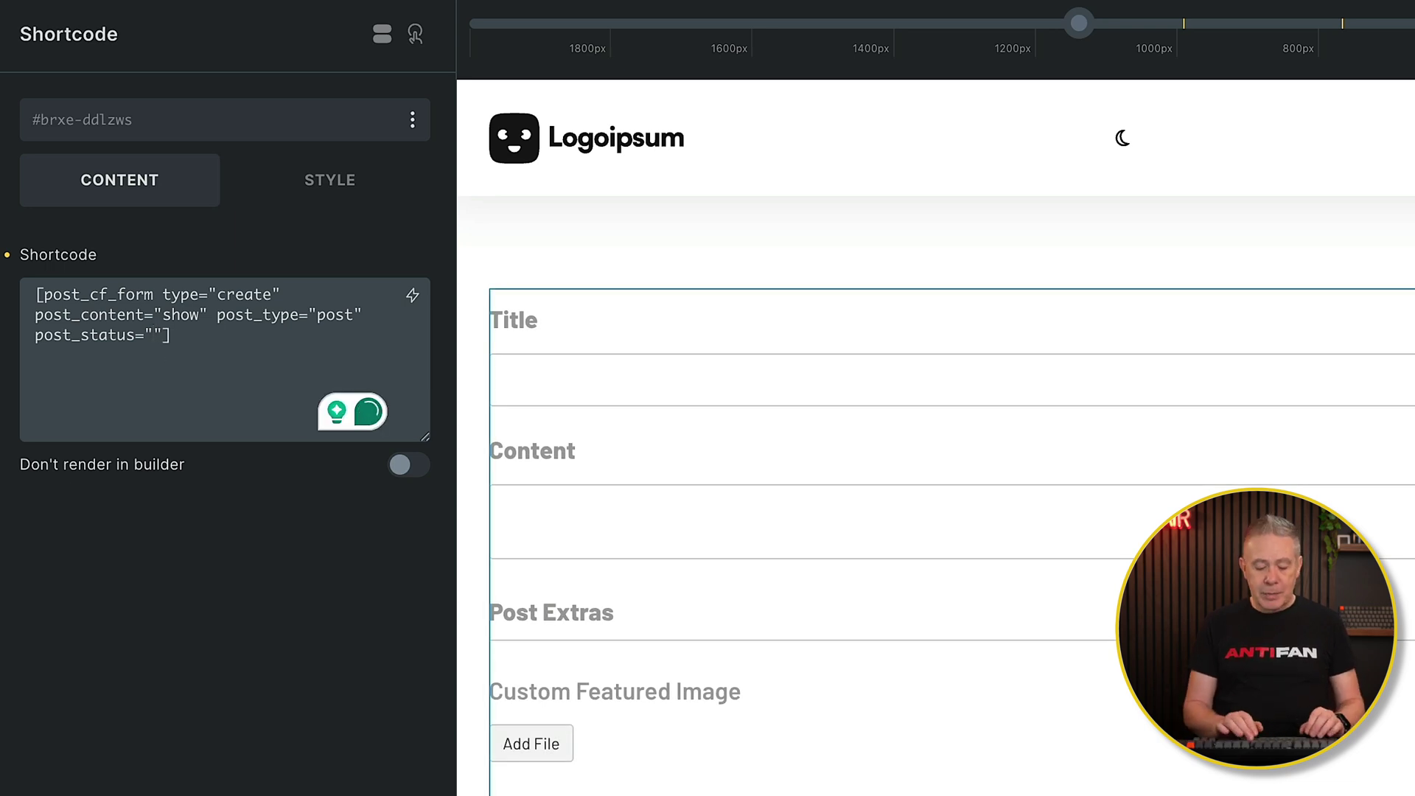
text(pending)
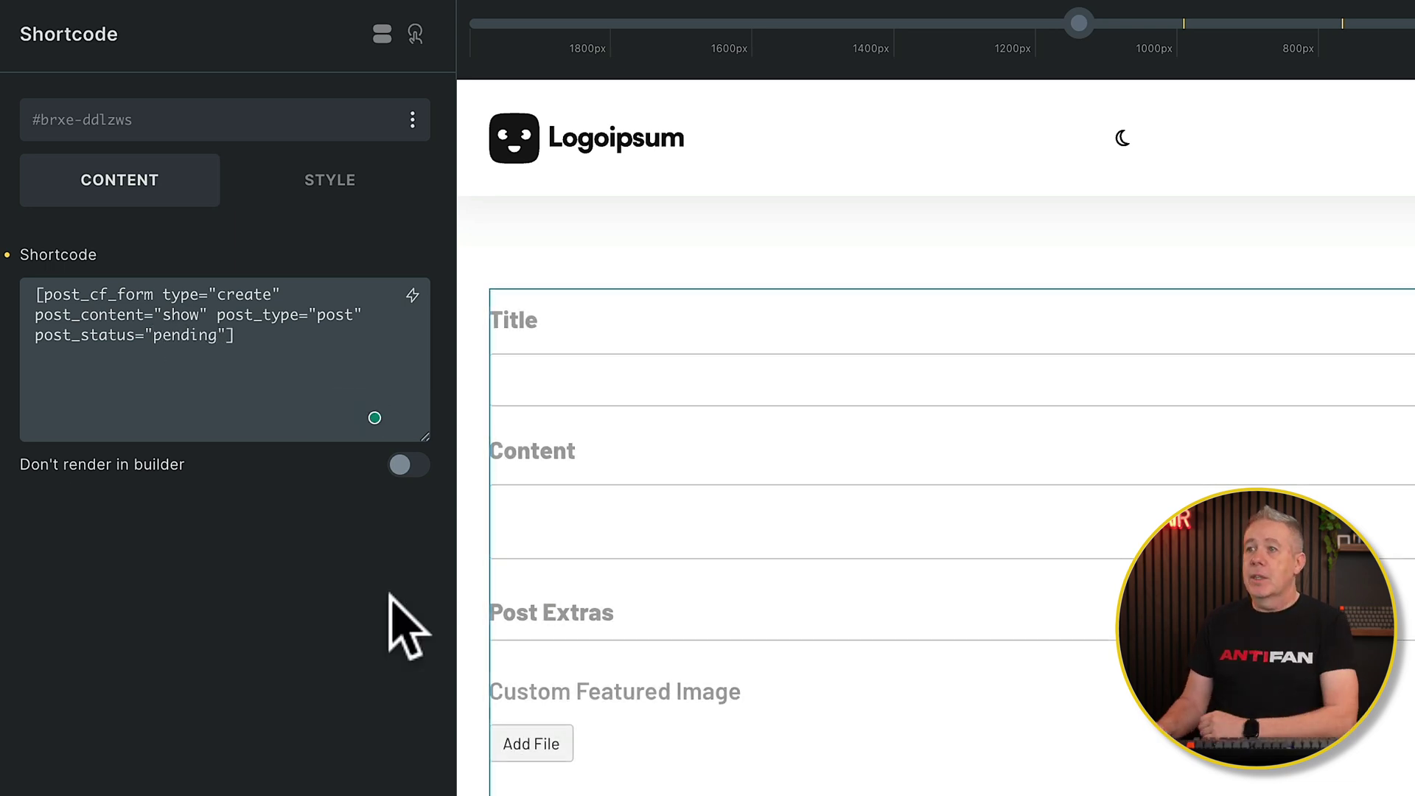
click(278, 328)
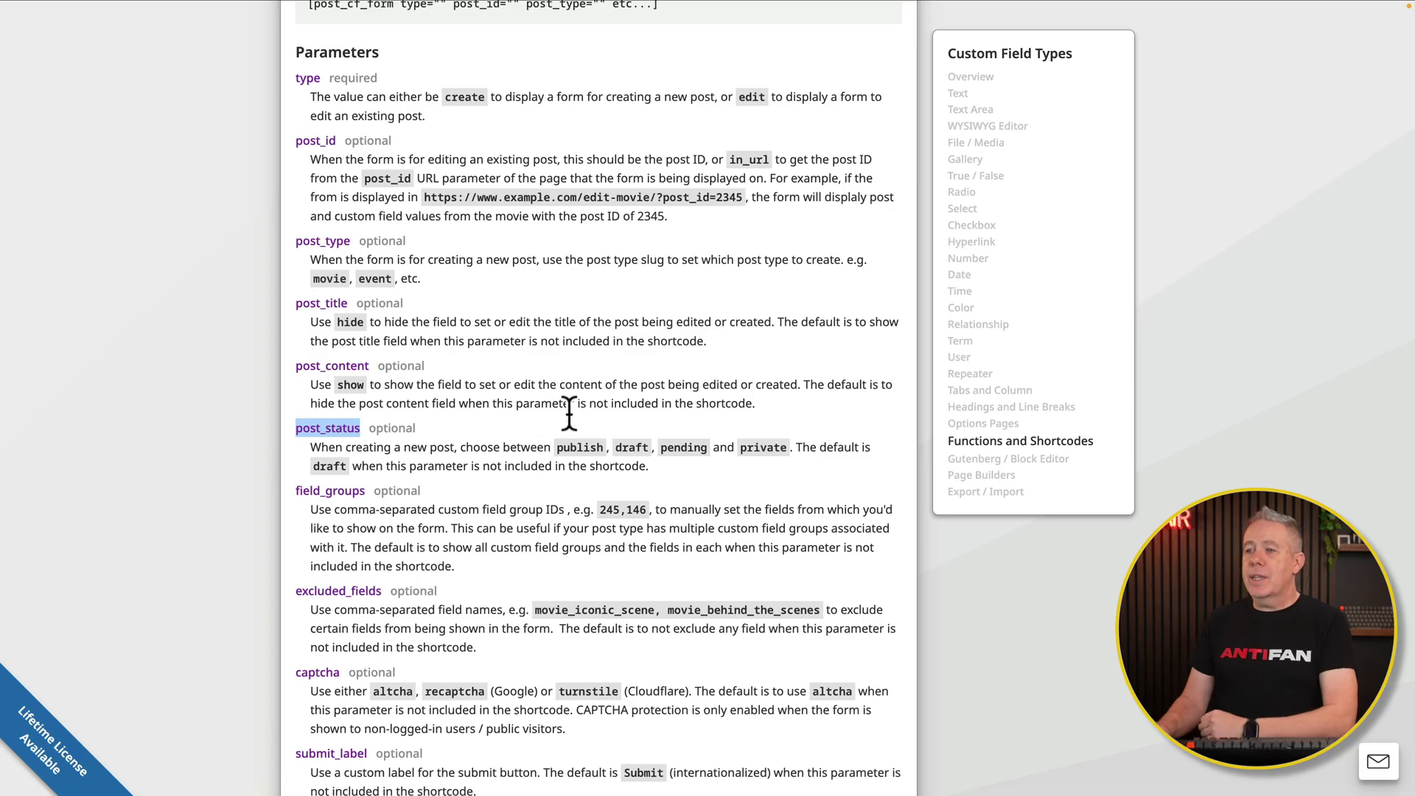
- Select the submit_label parameter in the post_cf_form docs, then return to the Add New Post builder
scroll(463, 480, down, 3)
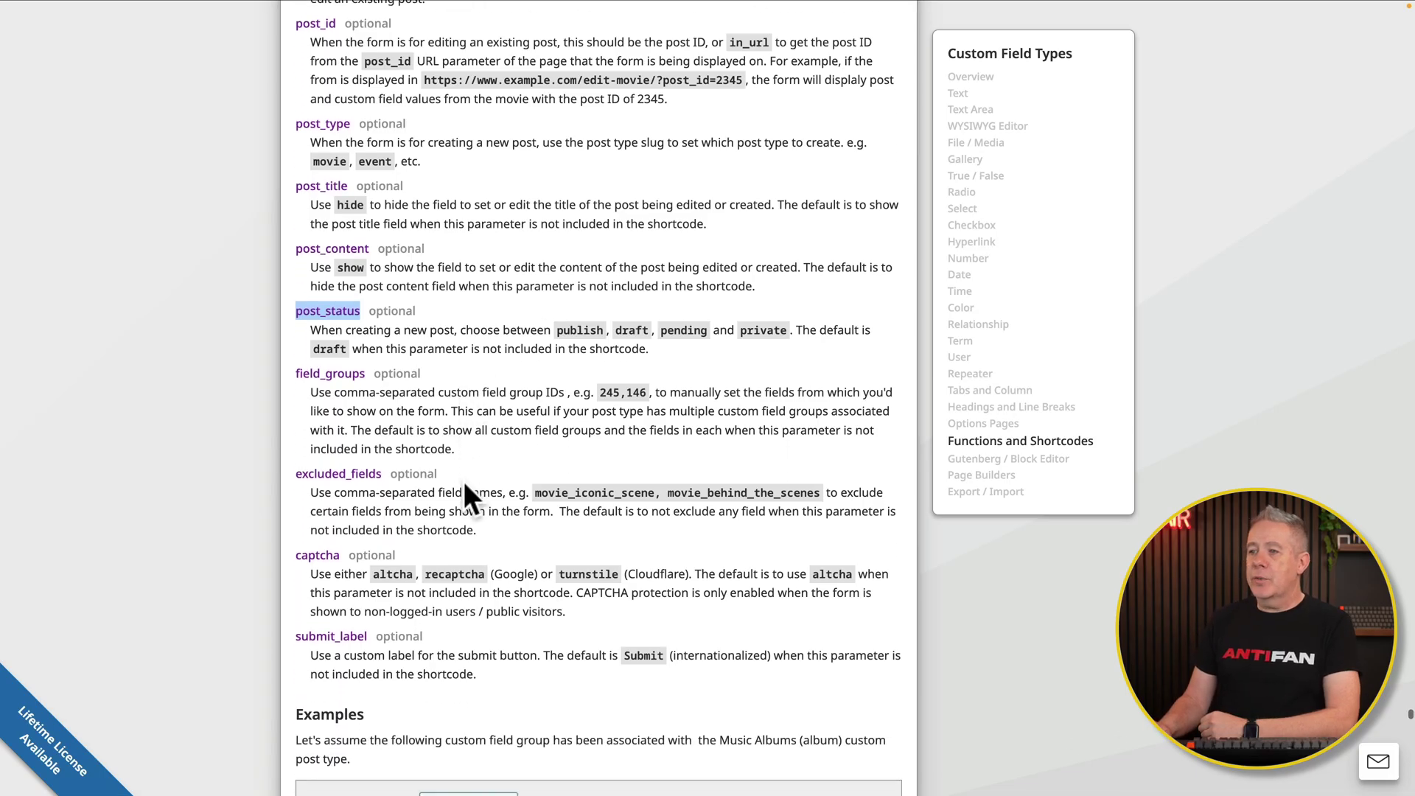
scroll(463, 481, down, 1)
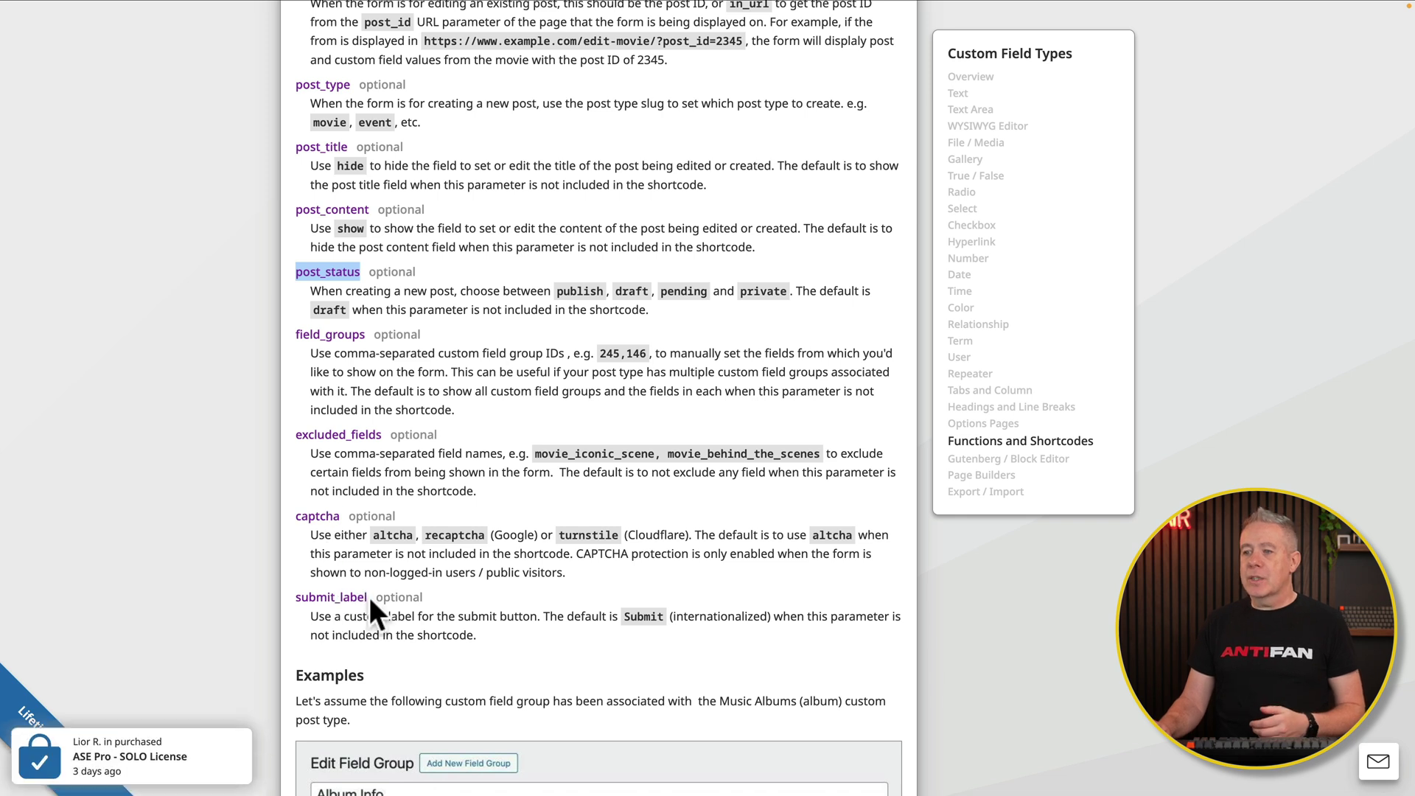
drag(367, 597, 298, 595)
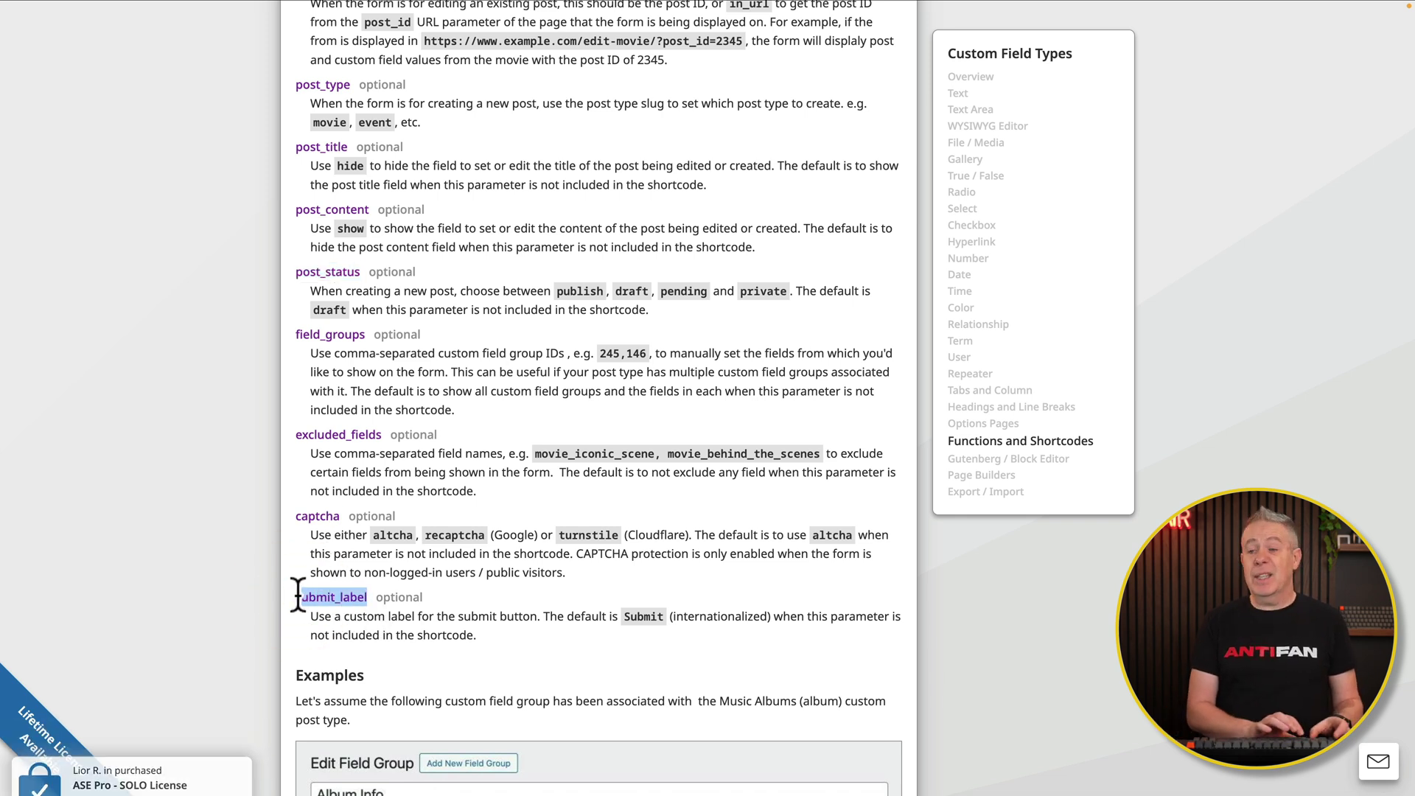
drag(298, 595, 294, 596)
key(ctrl+c)
mouse_move(214, 7)
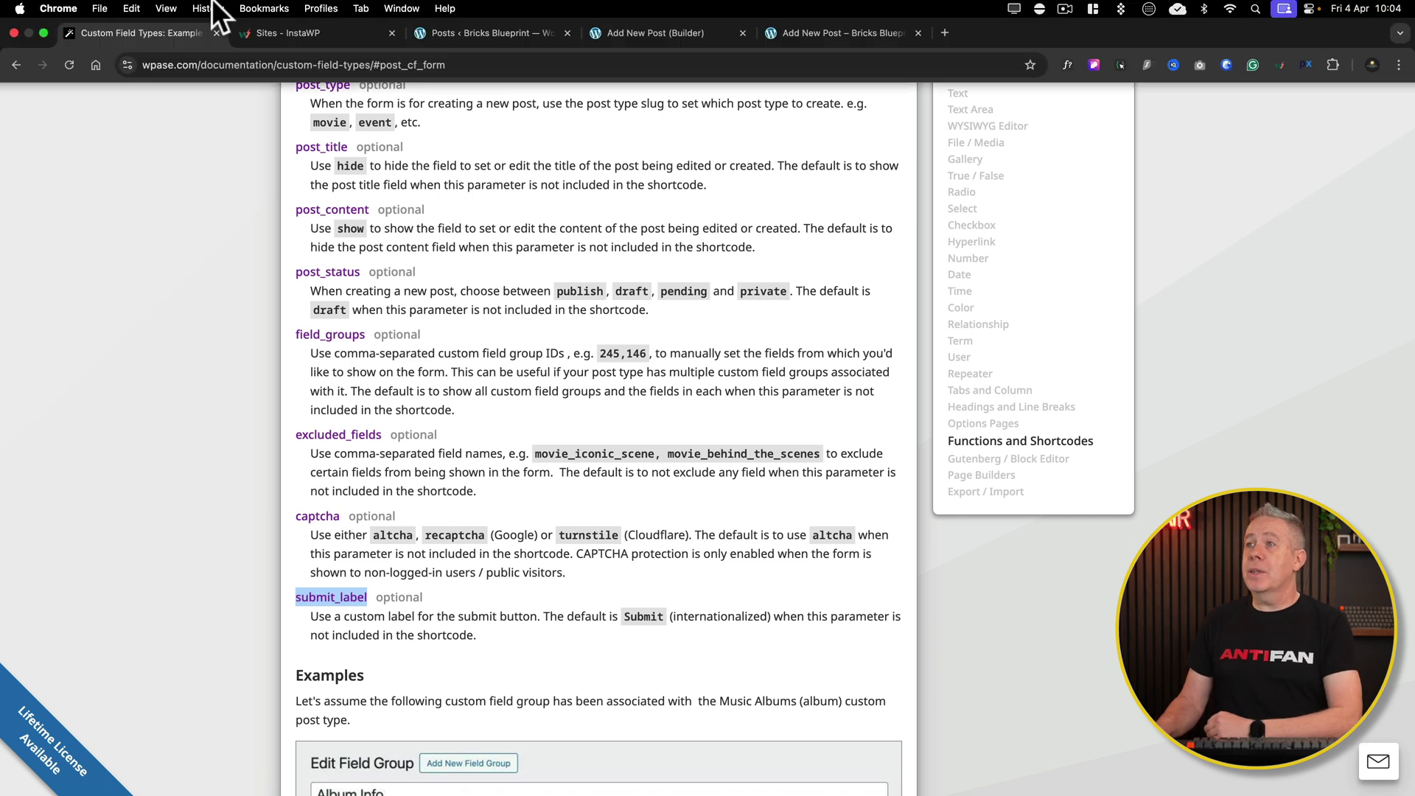
click(647, 33)
- Append submit_label="Add New Post" after post_status="pending" in the shortcode
click(164, 230)
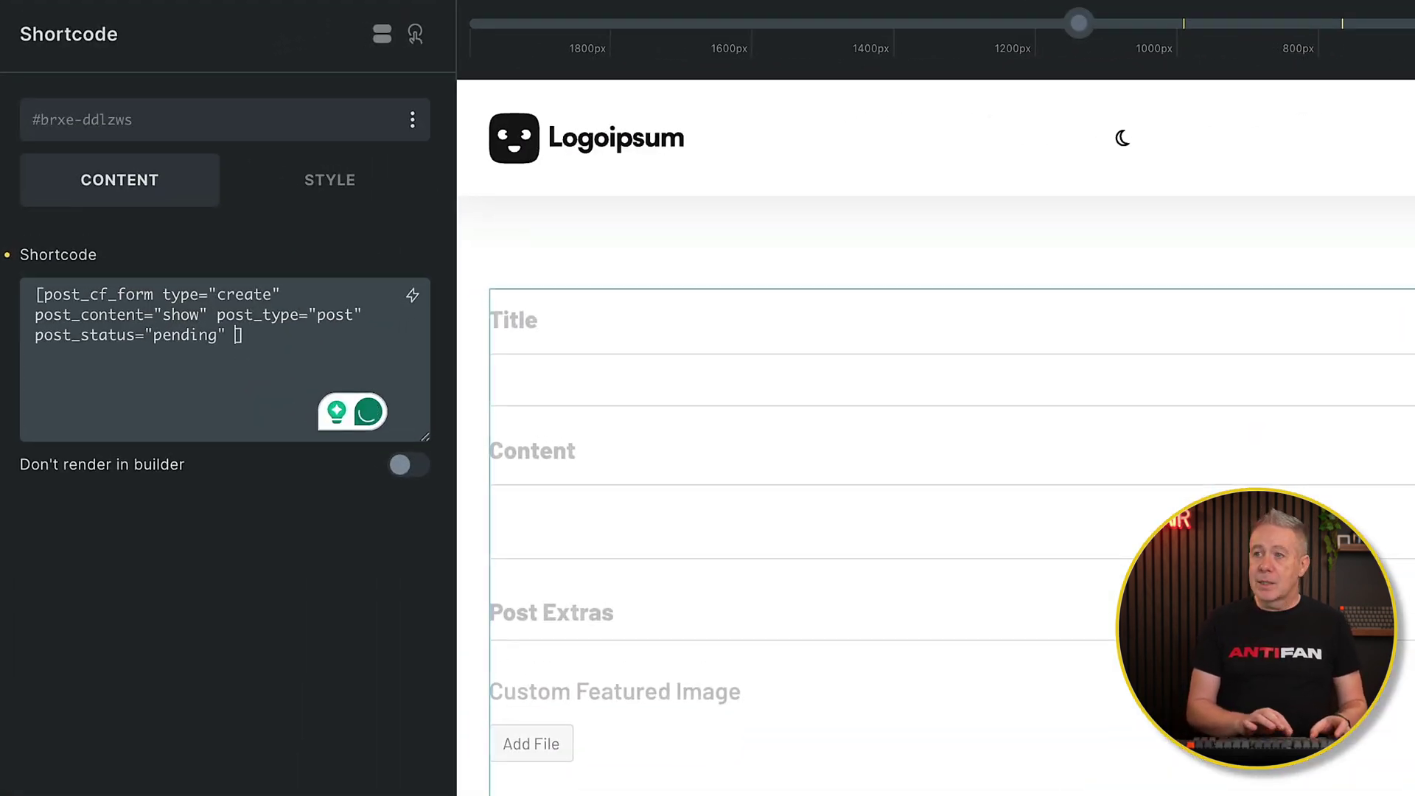
key(ctrl+v)
text(=")
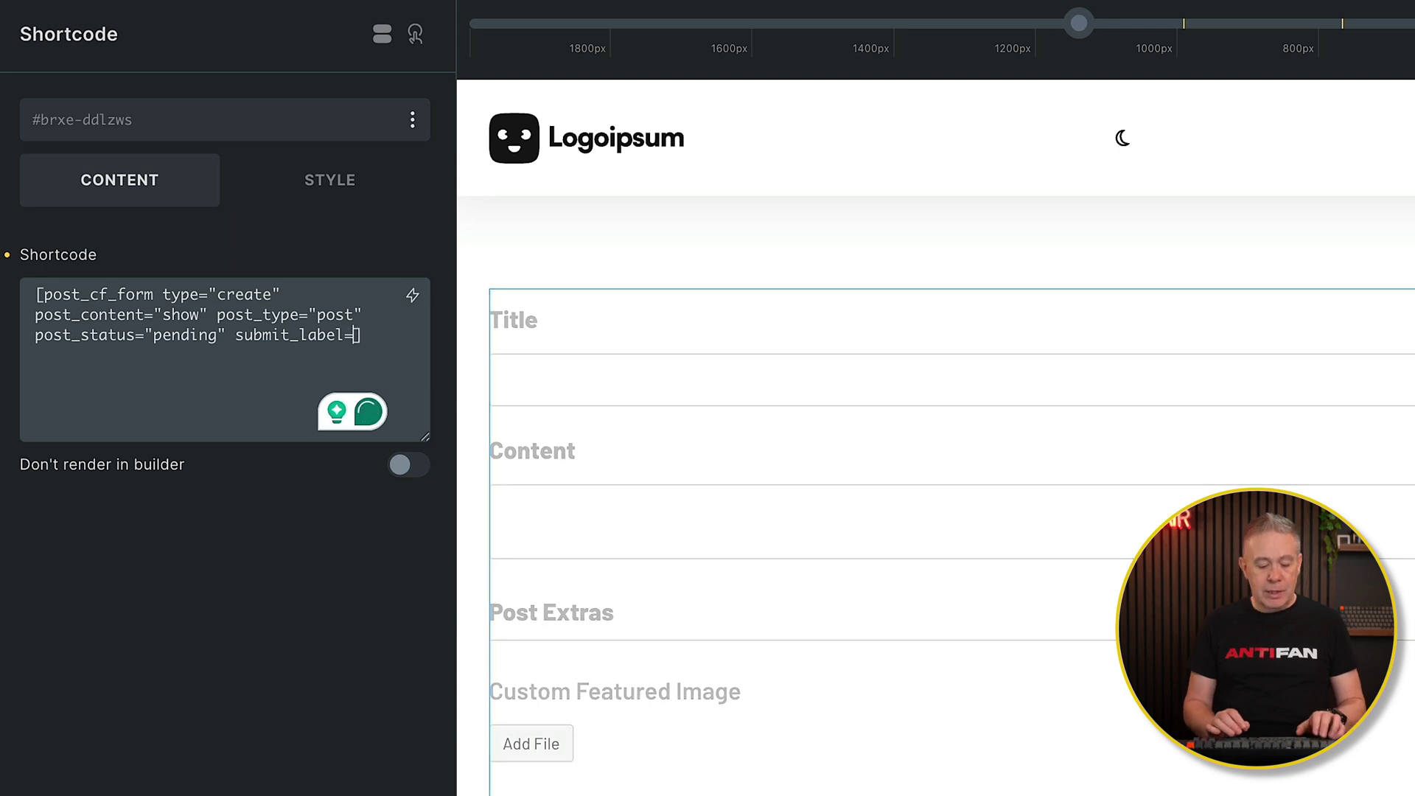
text(")
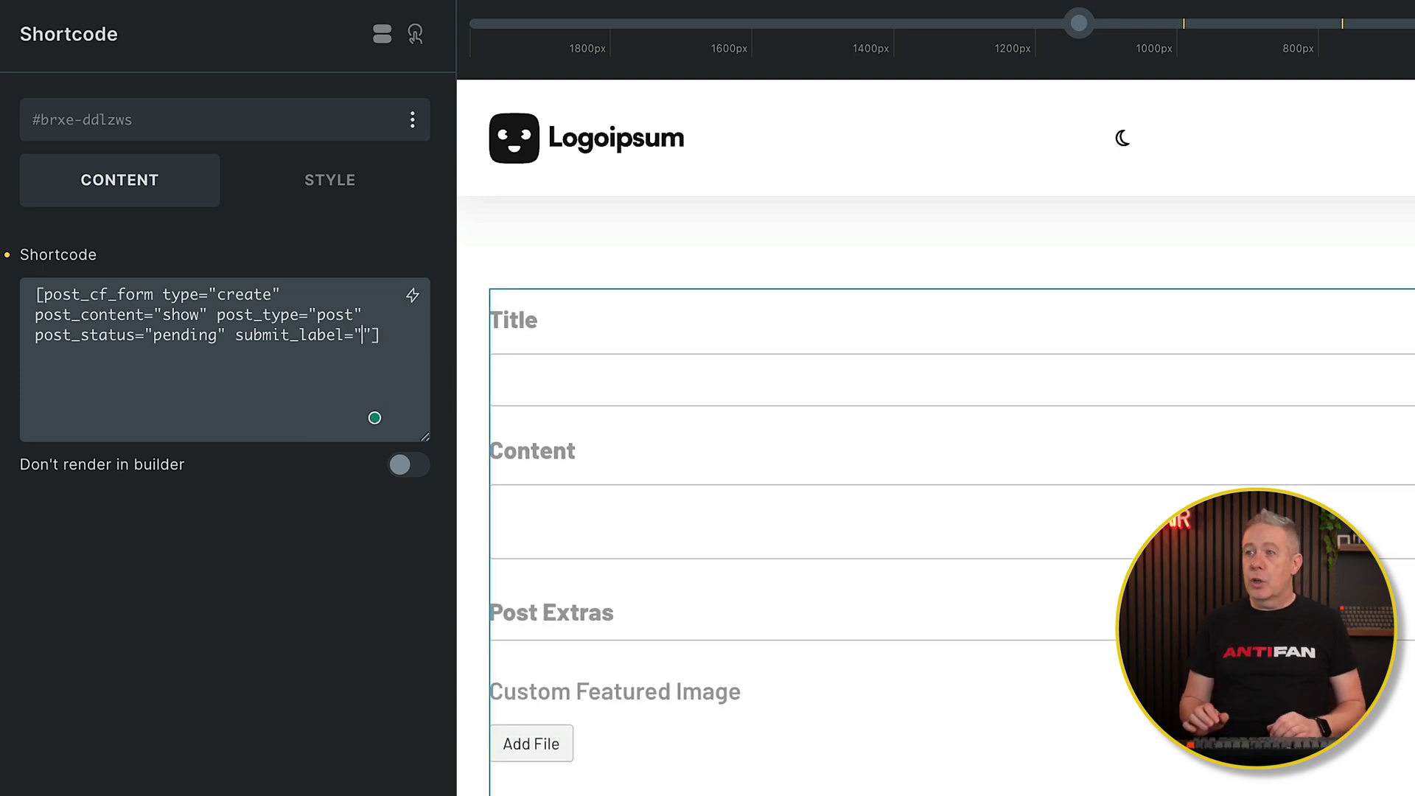
text(Add New Post)
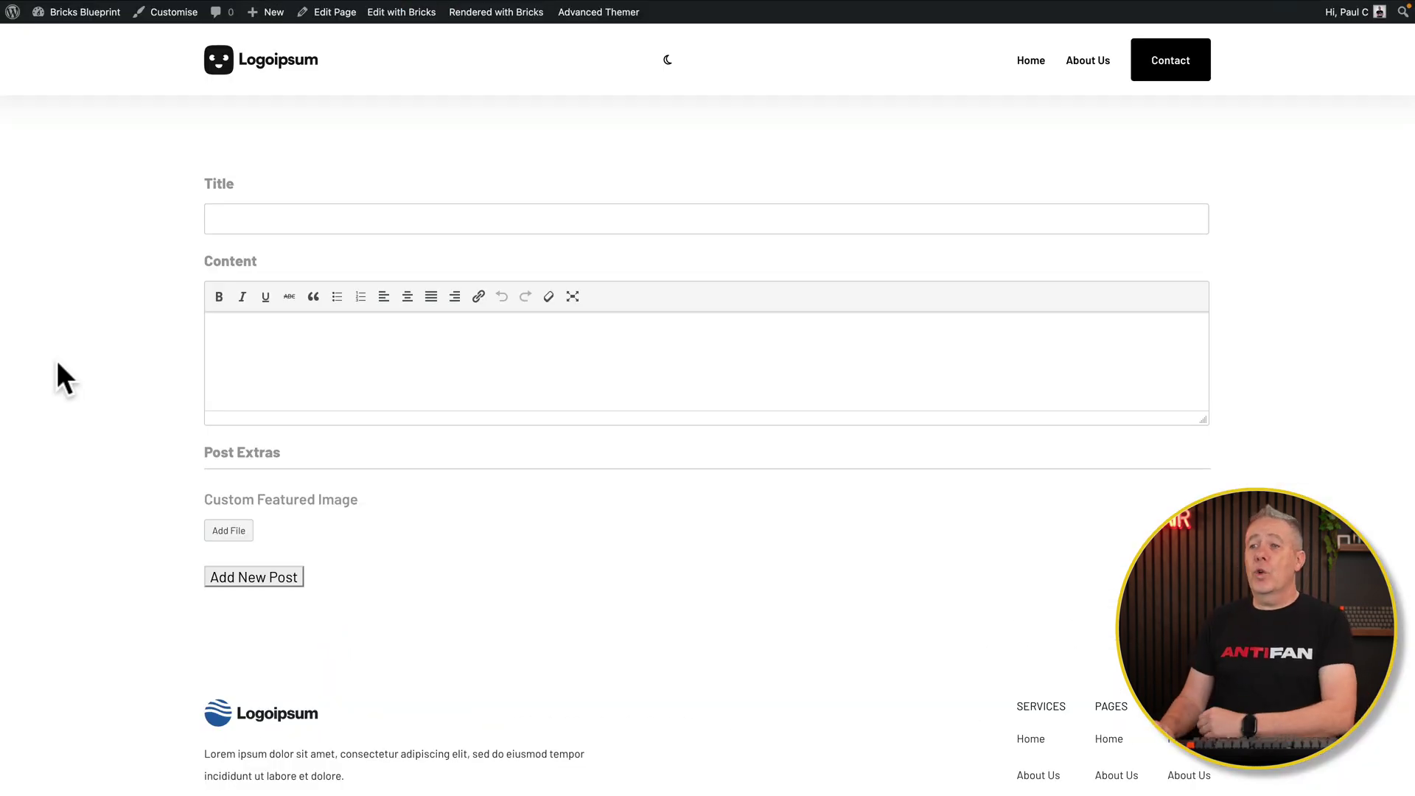
- Submit 'Sample post #10' with the lake featured image via the front-end form, then view Posts
click(259, 221)
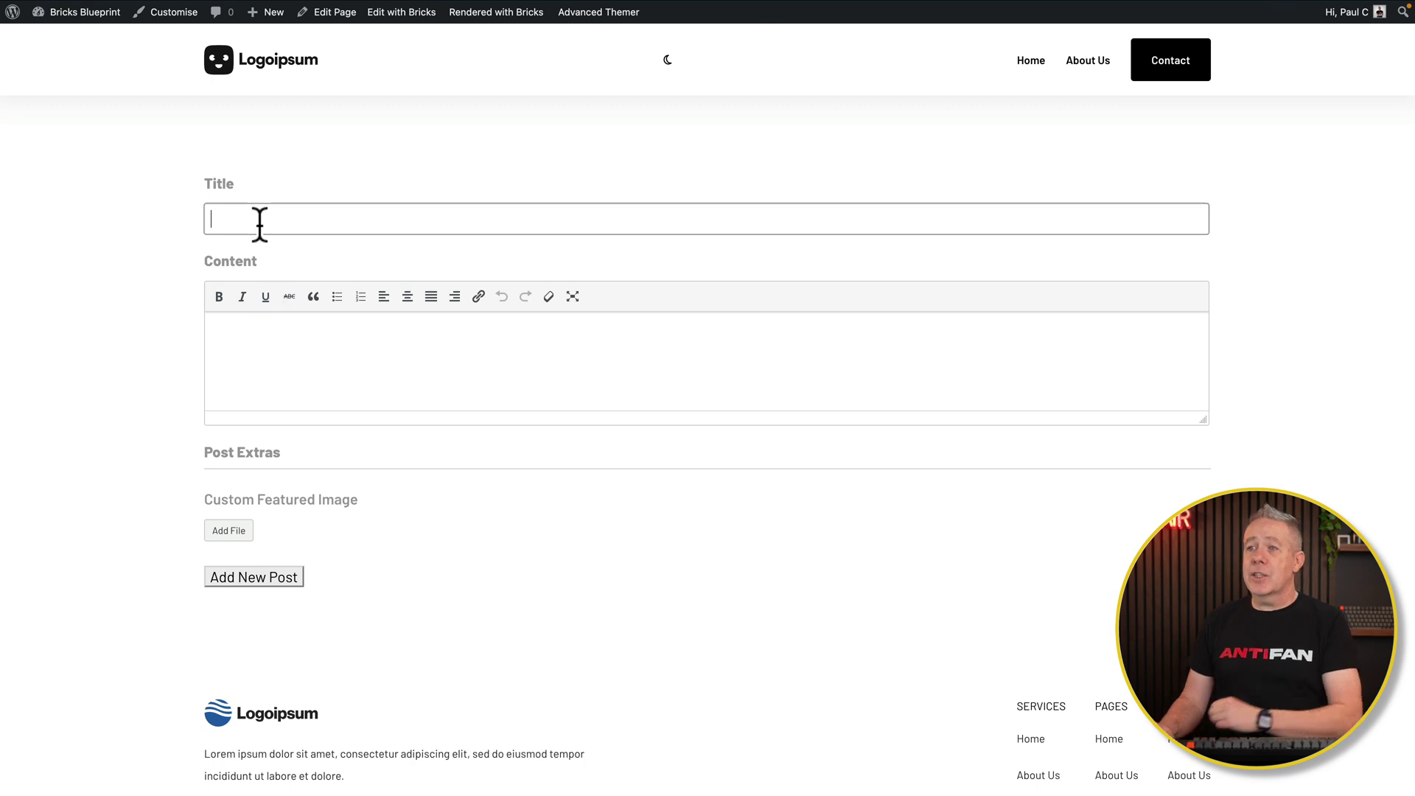
click(260, 221)
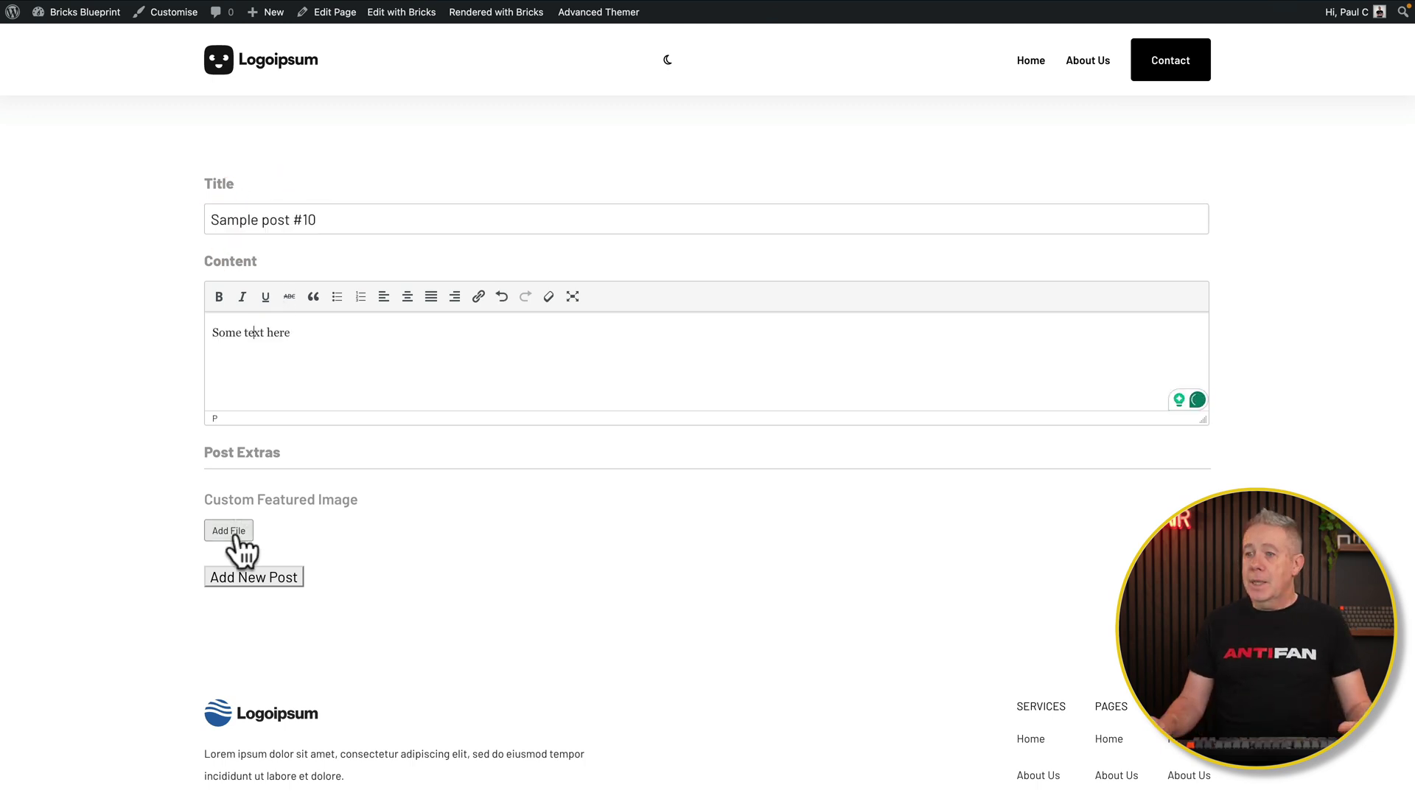
click(236, 536)
click(442, 192)
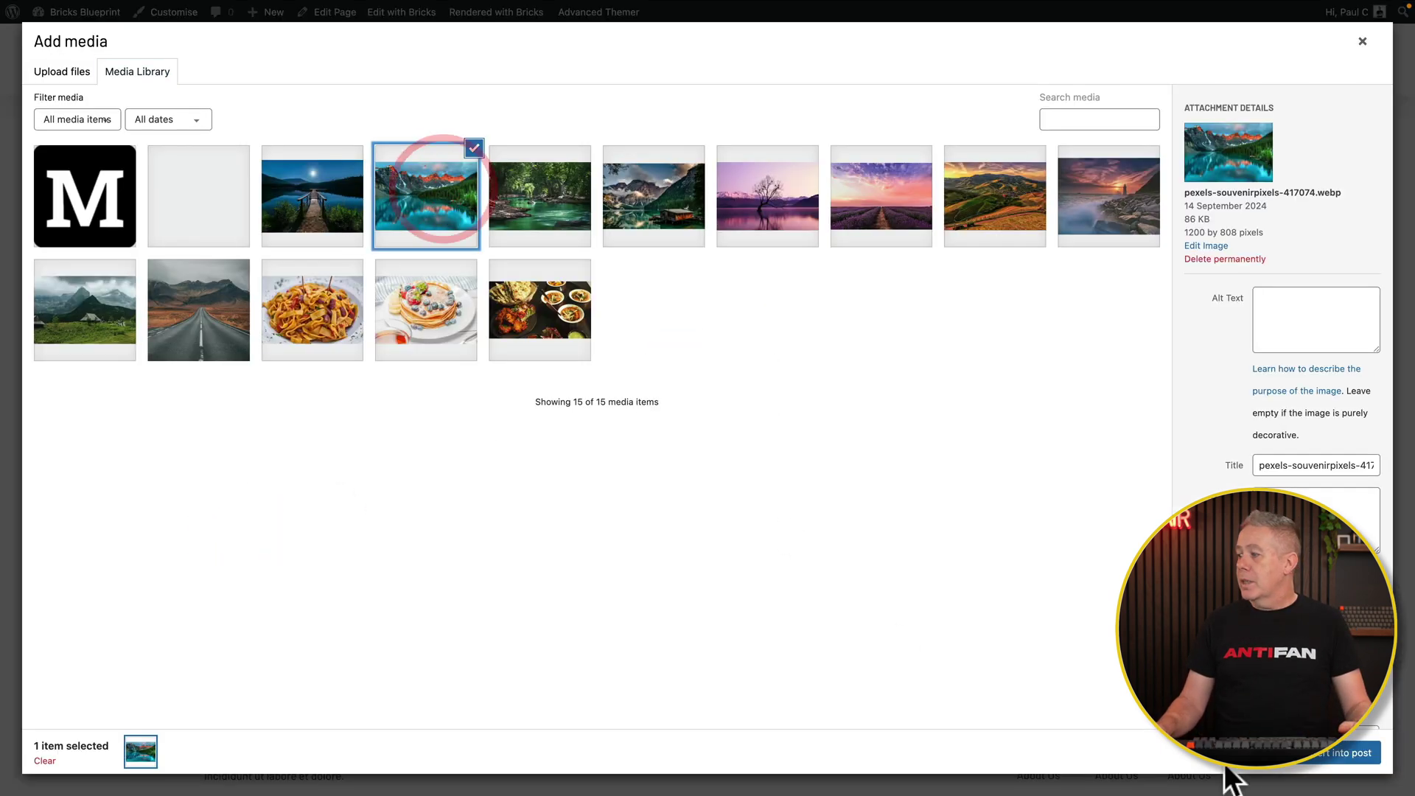
click(1319, 756)
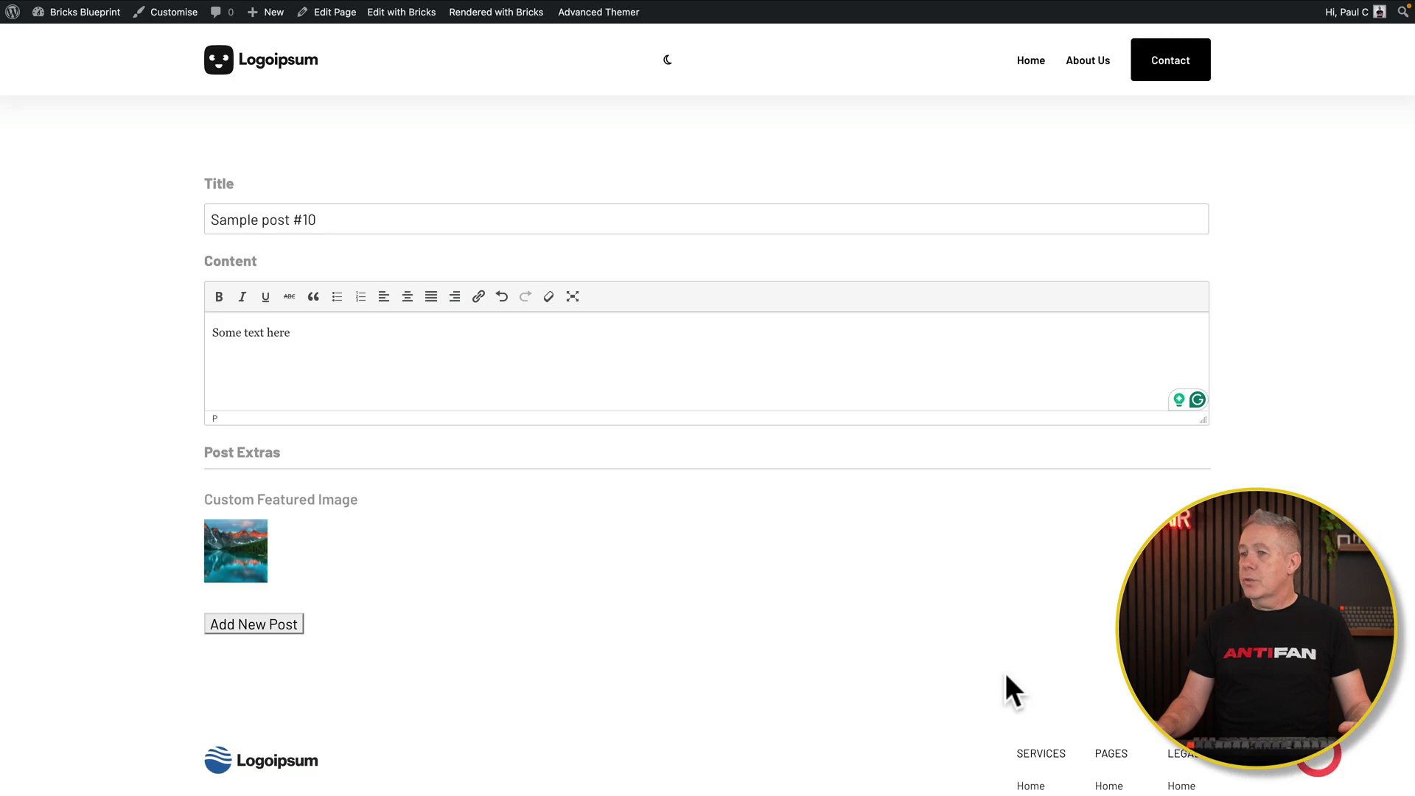
click(288, 625)
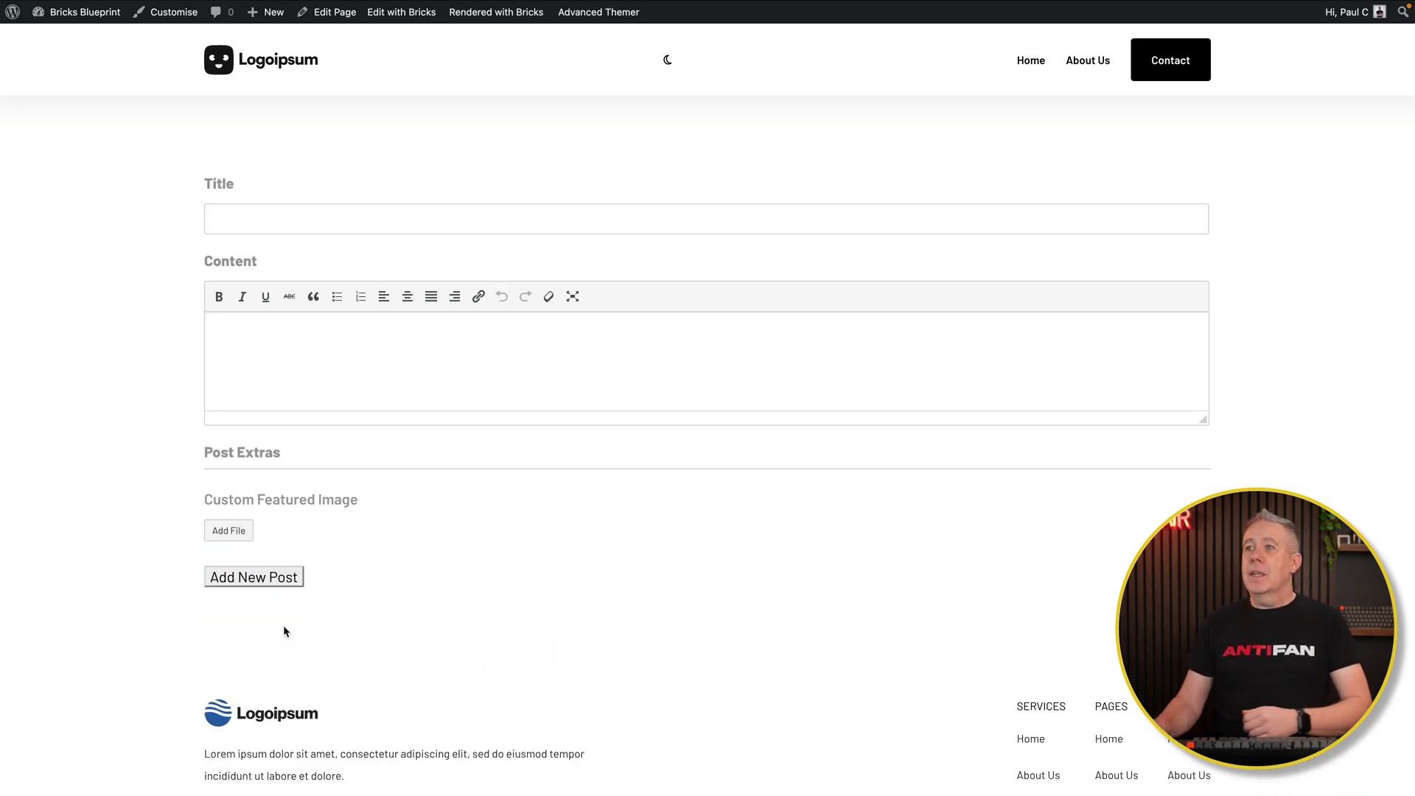
click(127, 28)
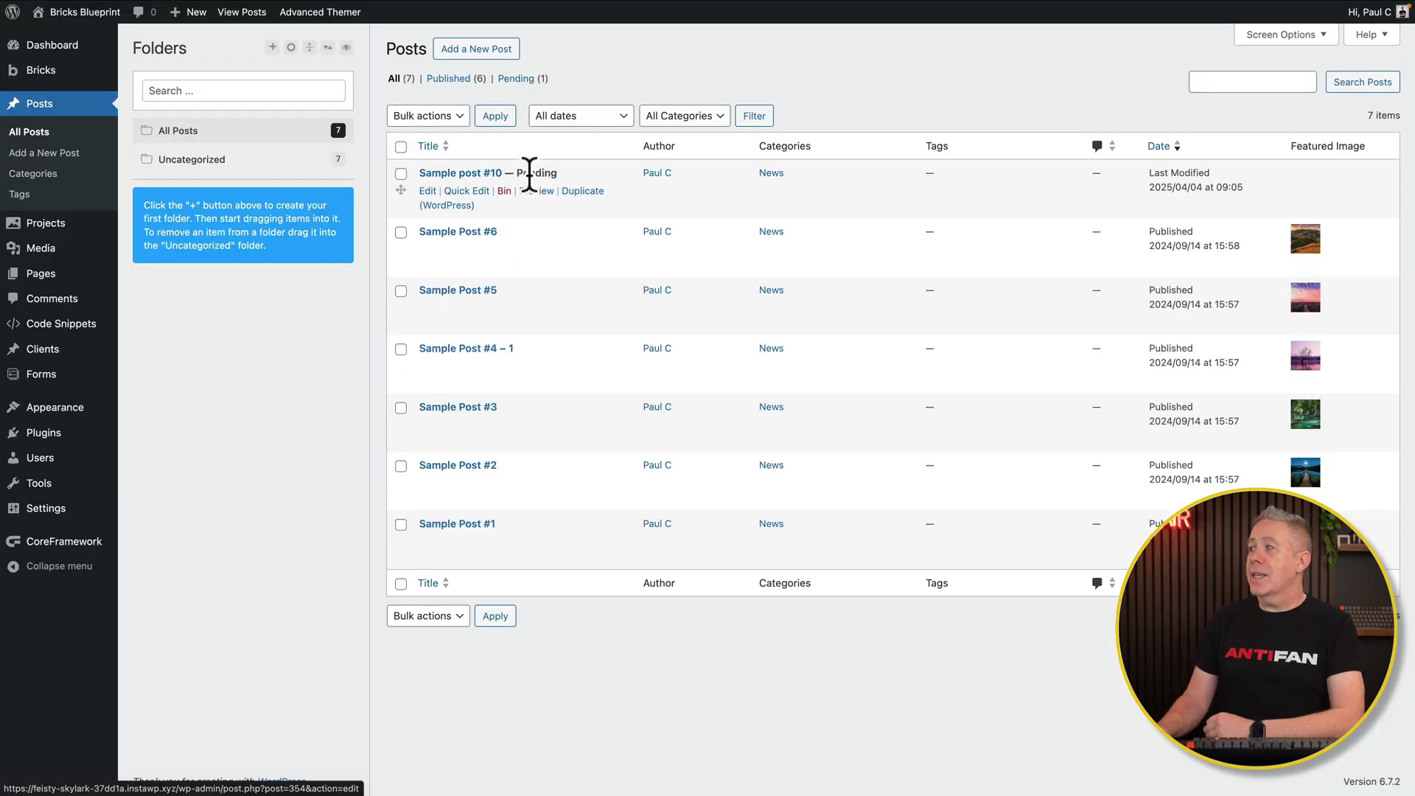
- Open Sample post #10 in the editor and convert its Classic block into regular blocks
click(429, 193)
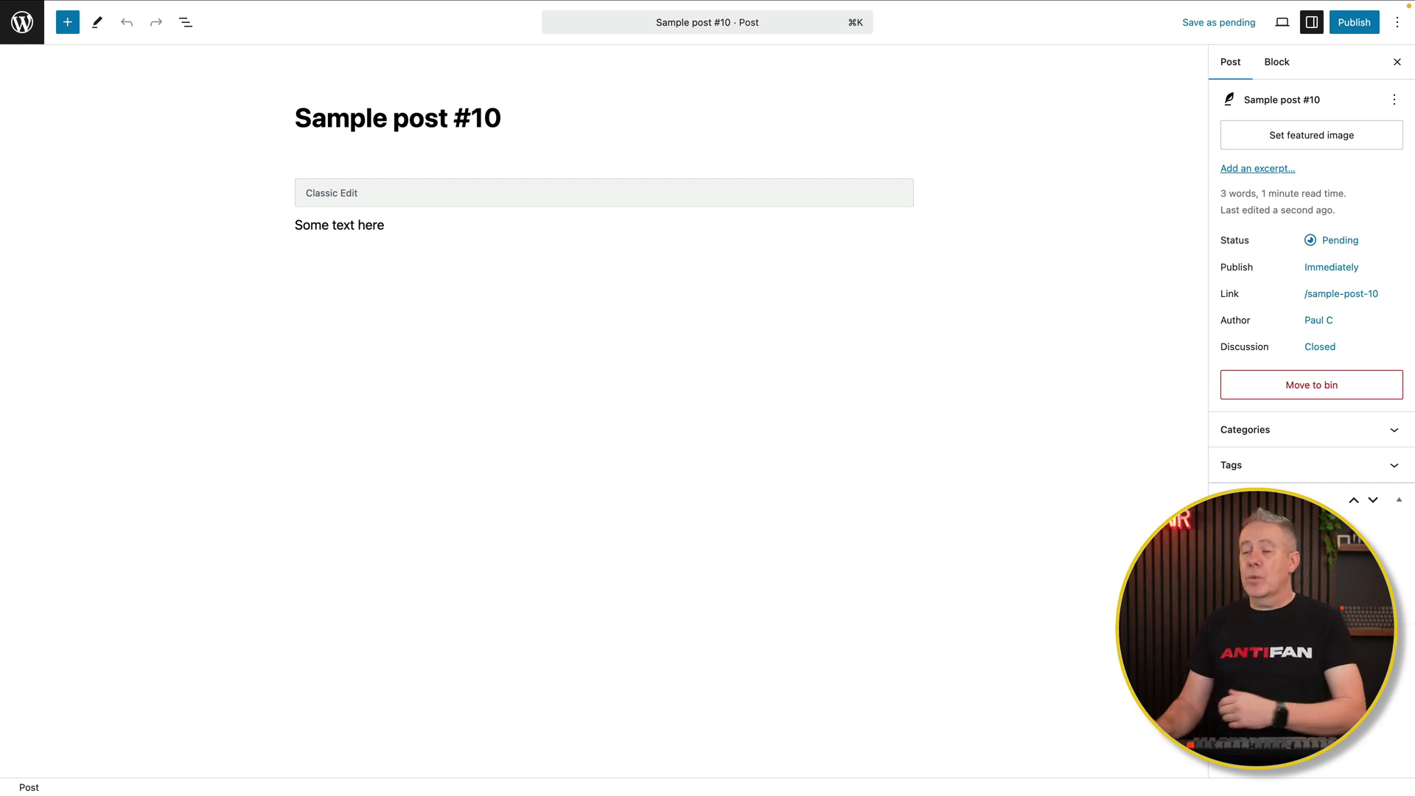
click(356, 196)
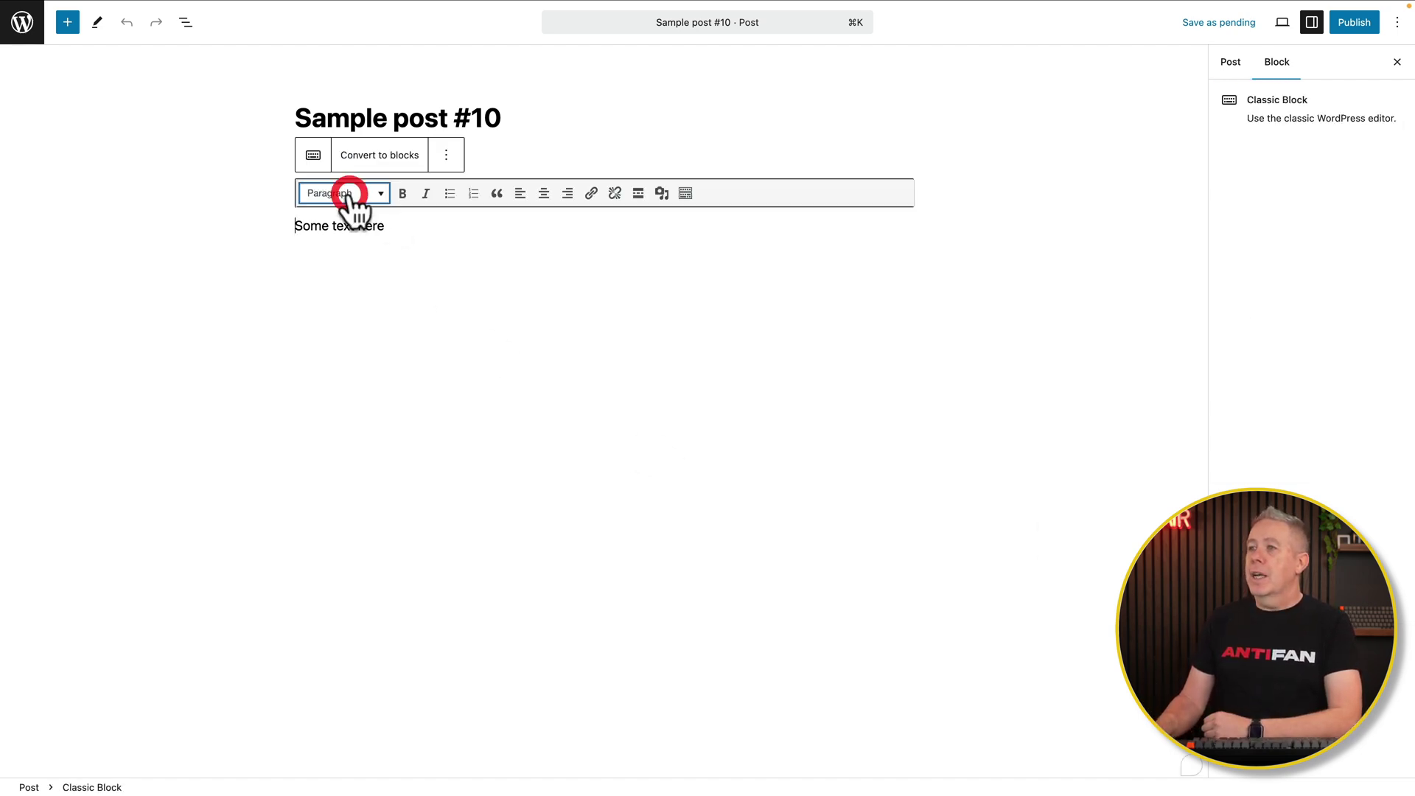
click(383, 155)
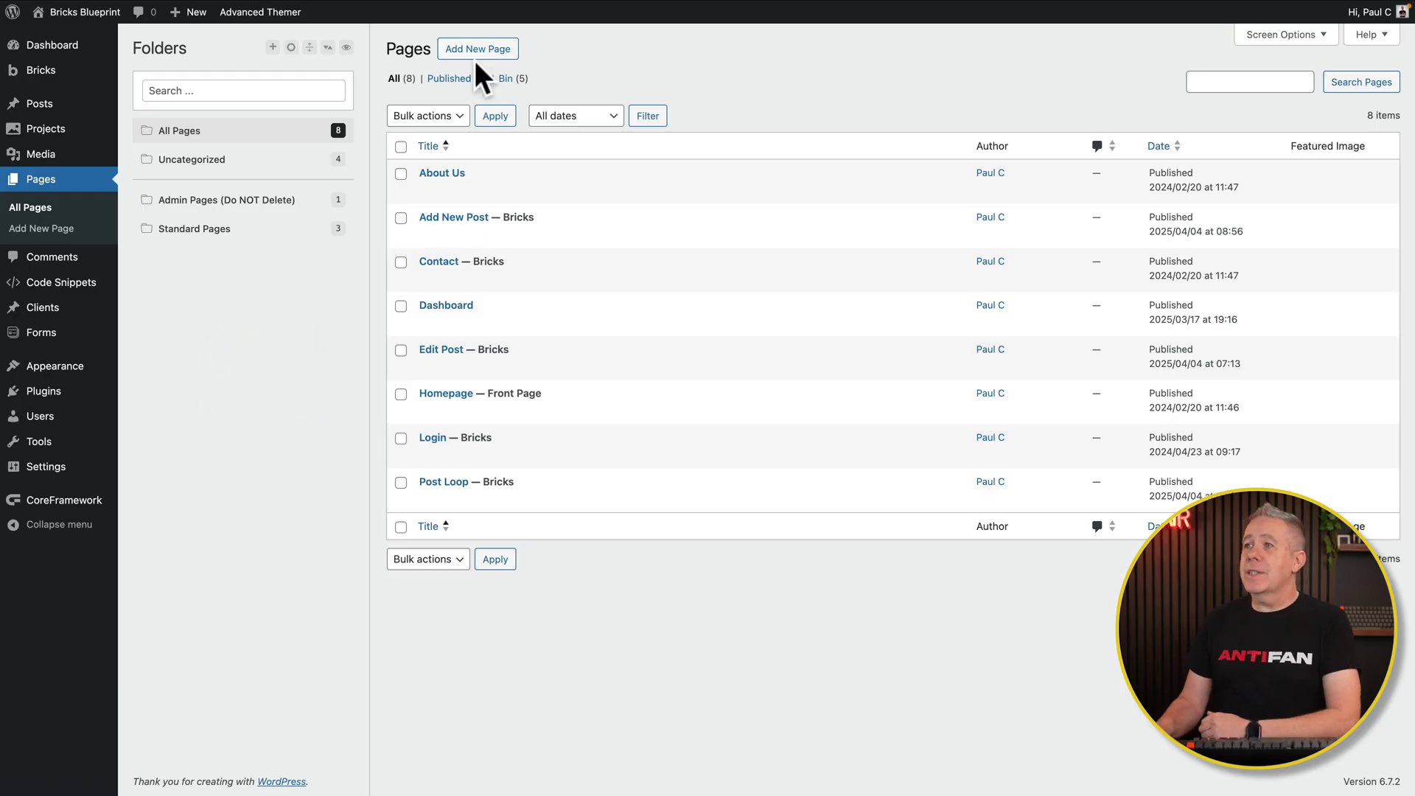
- Create the Edit Post page in Bricks and copy the docs' in_url edit-form shortcode
click(472, 49)
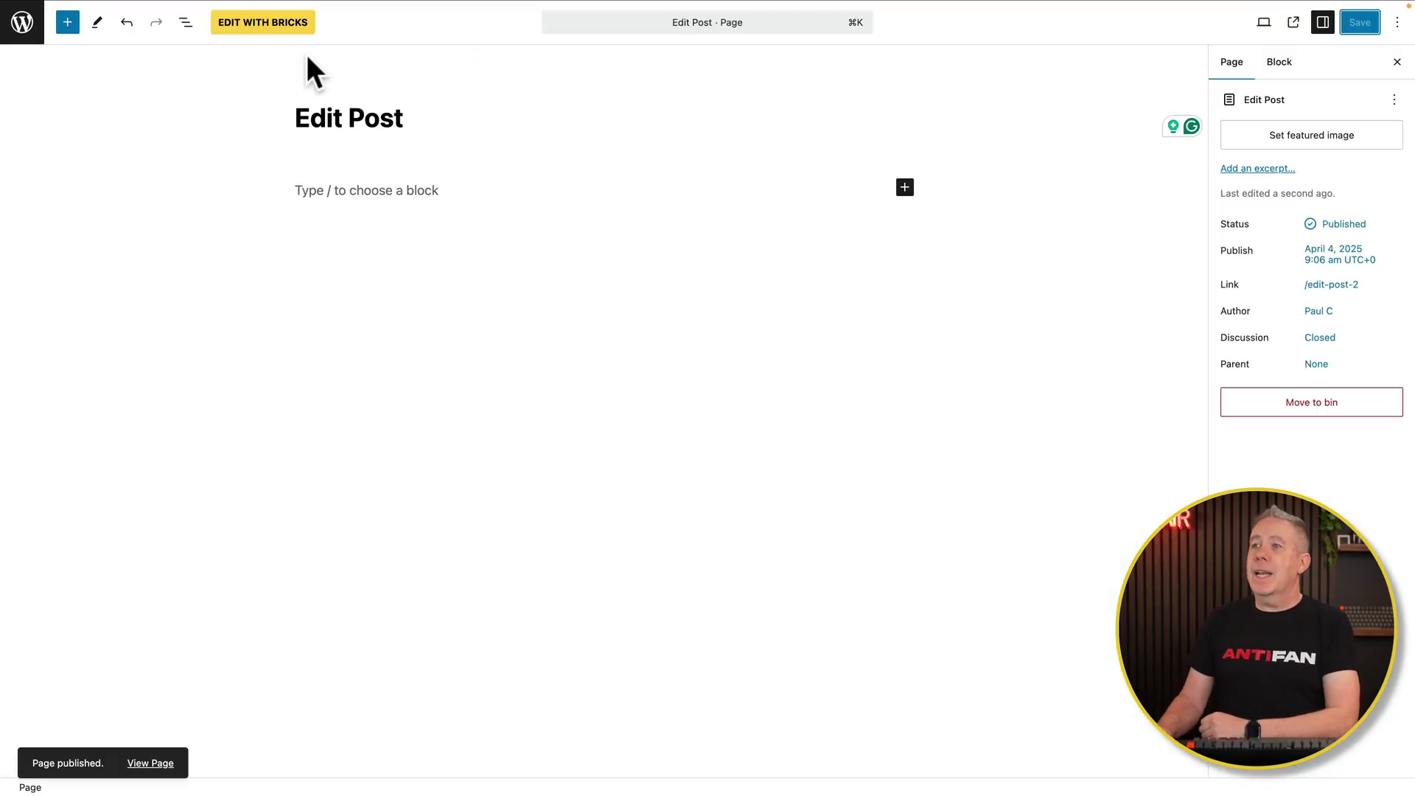
click(270, 31)
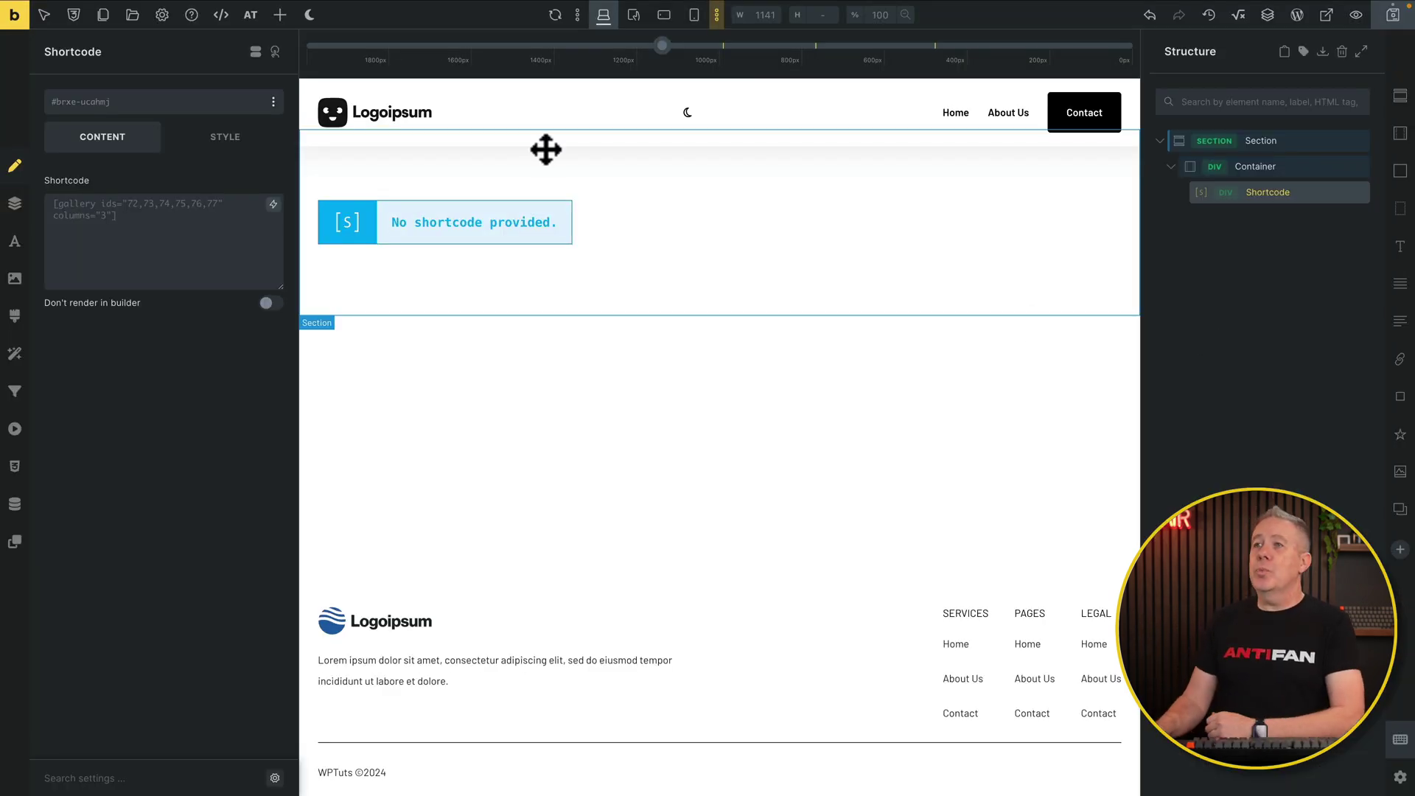
click(152, 34)
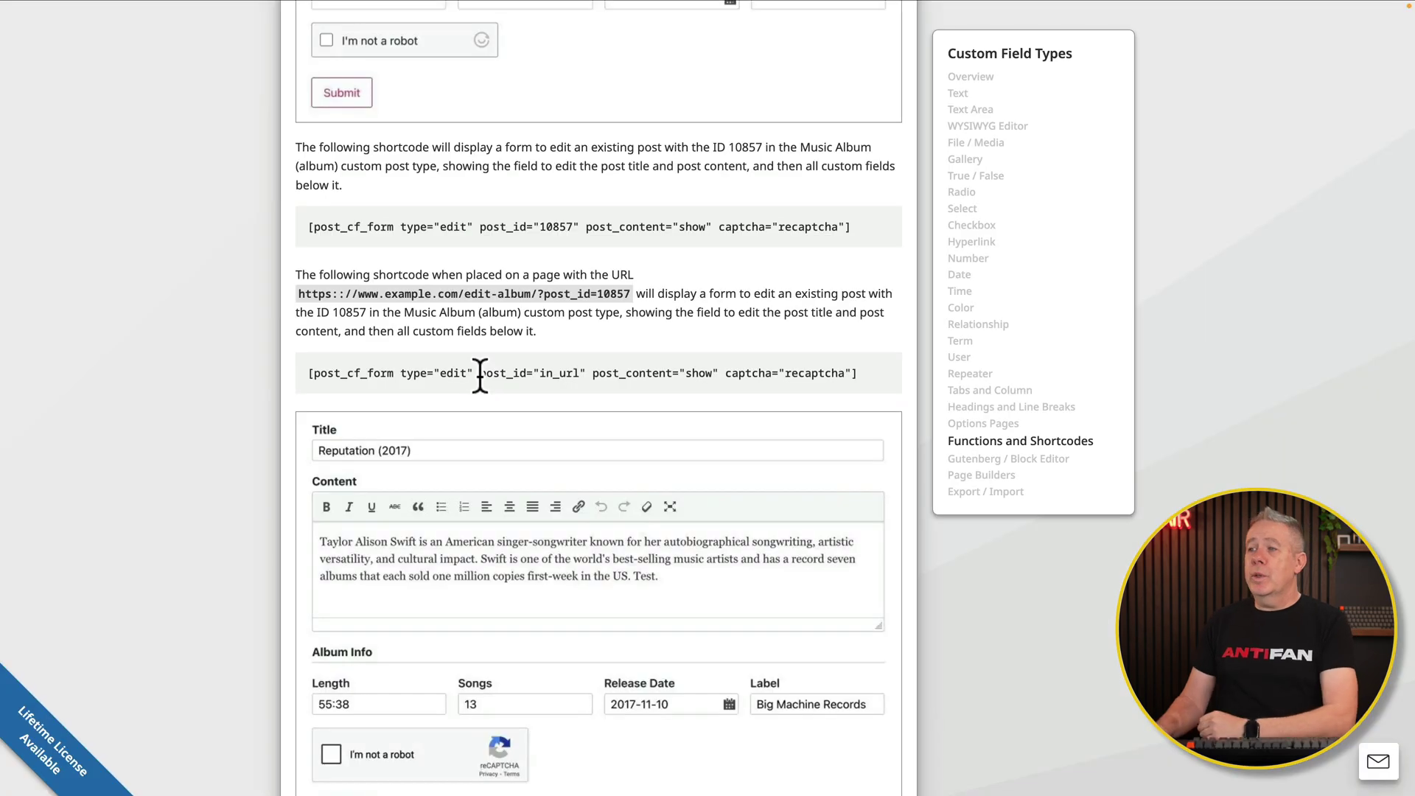
drag(857, 373, 307, 369)
key(ctrl+c)
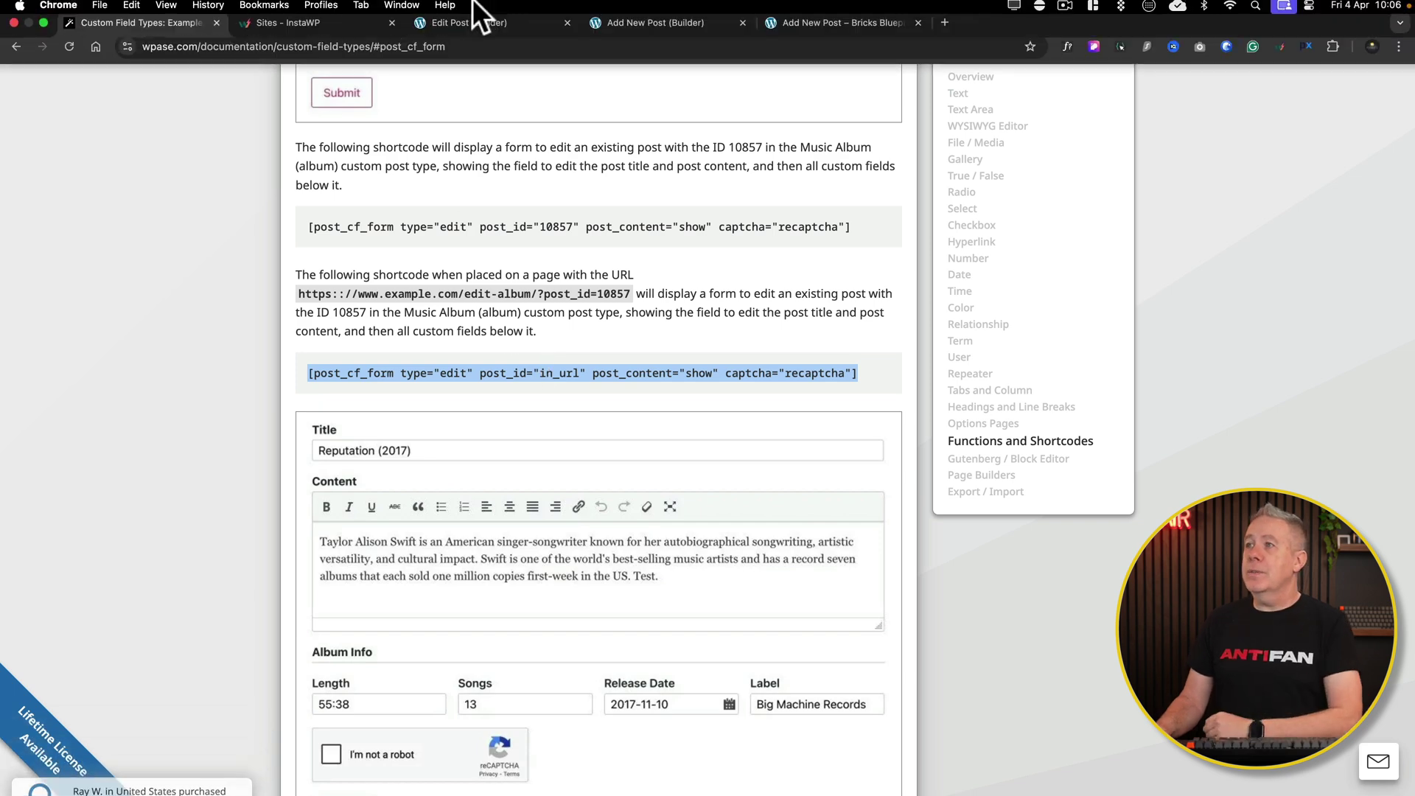
click(622, 29)
- Paste the edit-form shortcode into the Shortcode element and delete captcha="recaptcha"
click(225, 324)
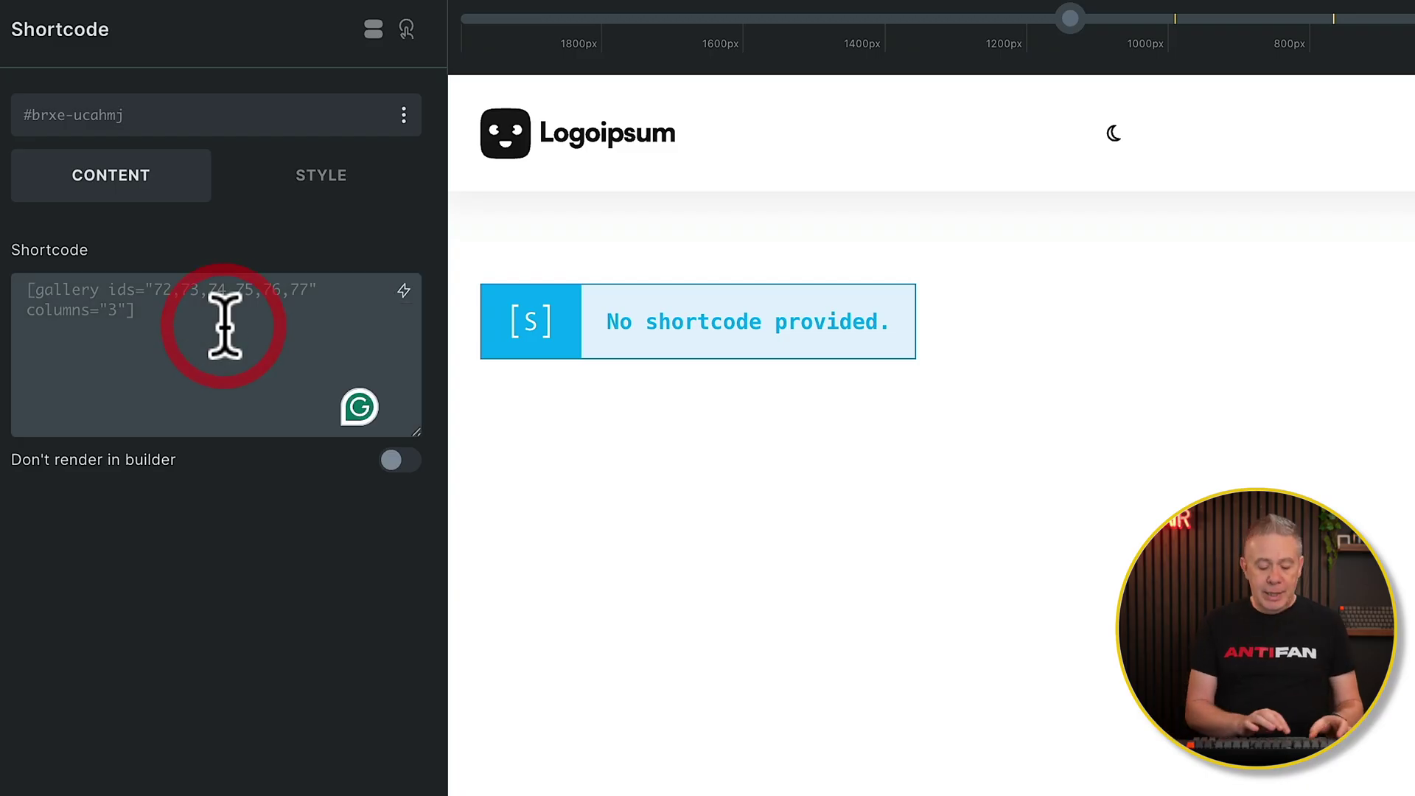
key(ctrl+v)
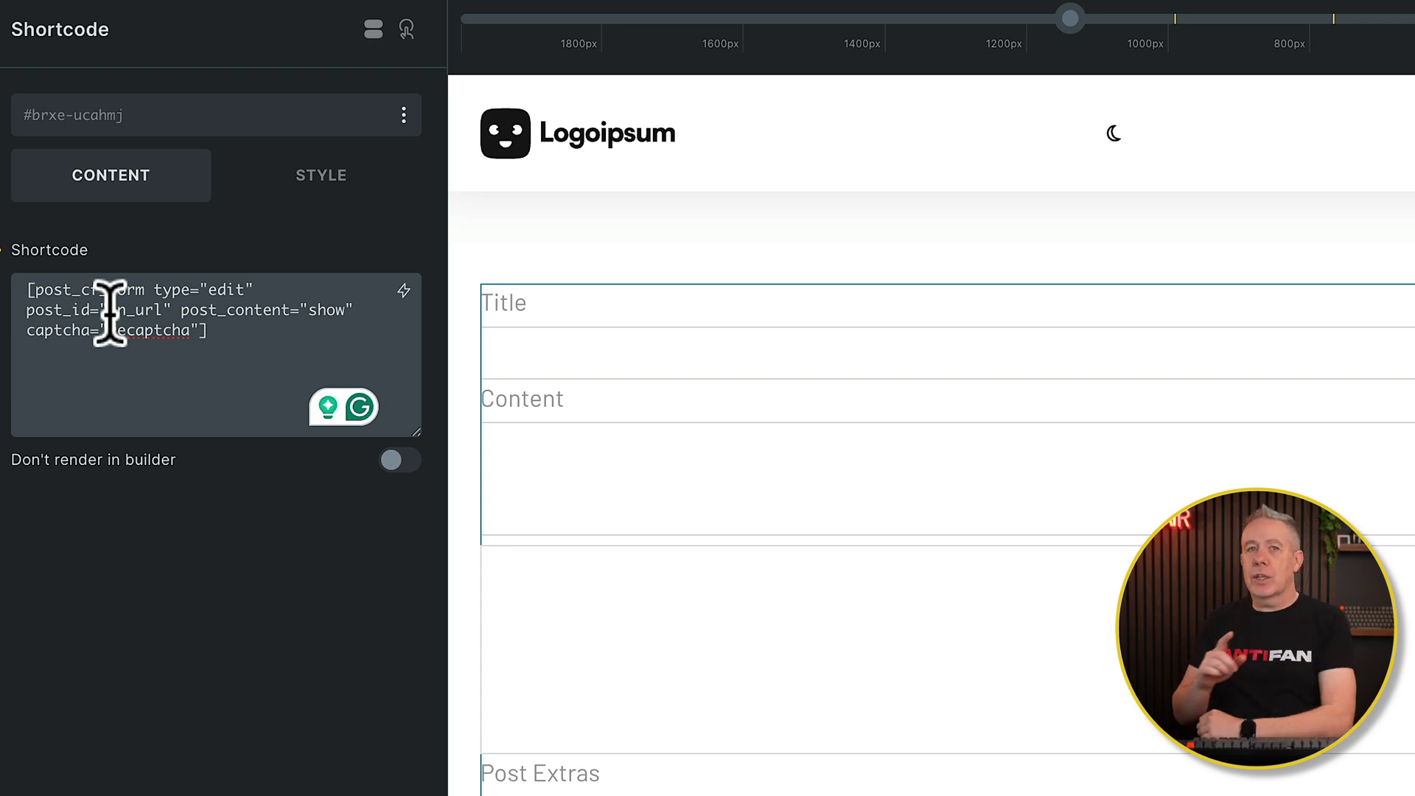
click(215, 328)
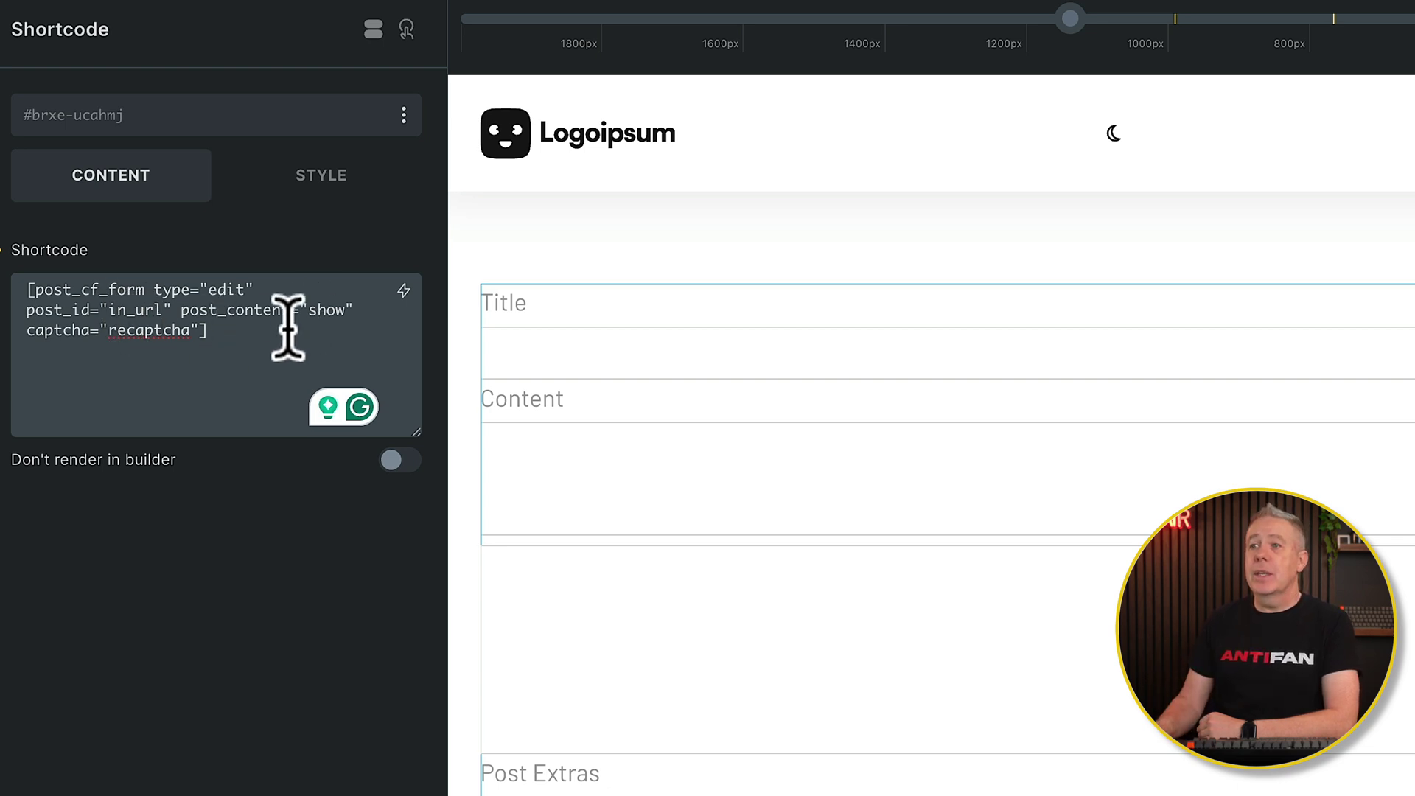
drag(198, 333, 32, 336)
key(BackSpace)
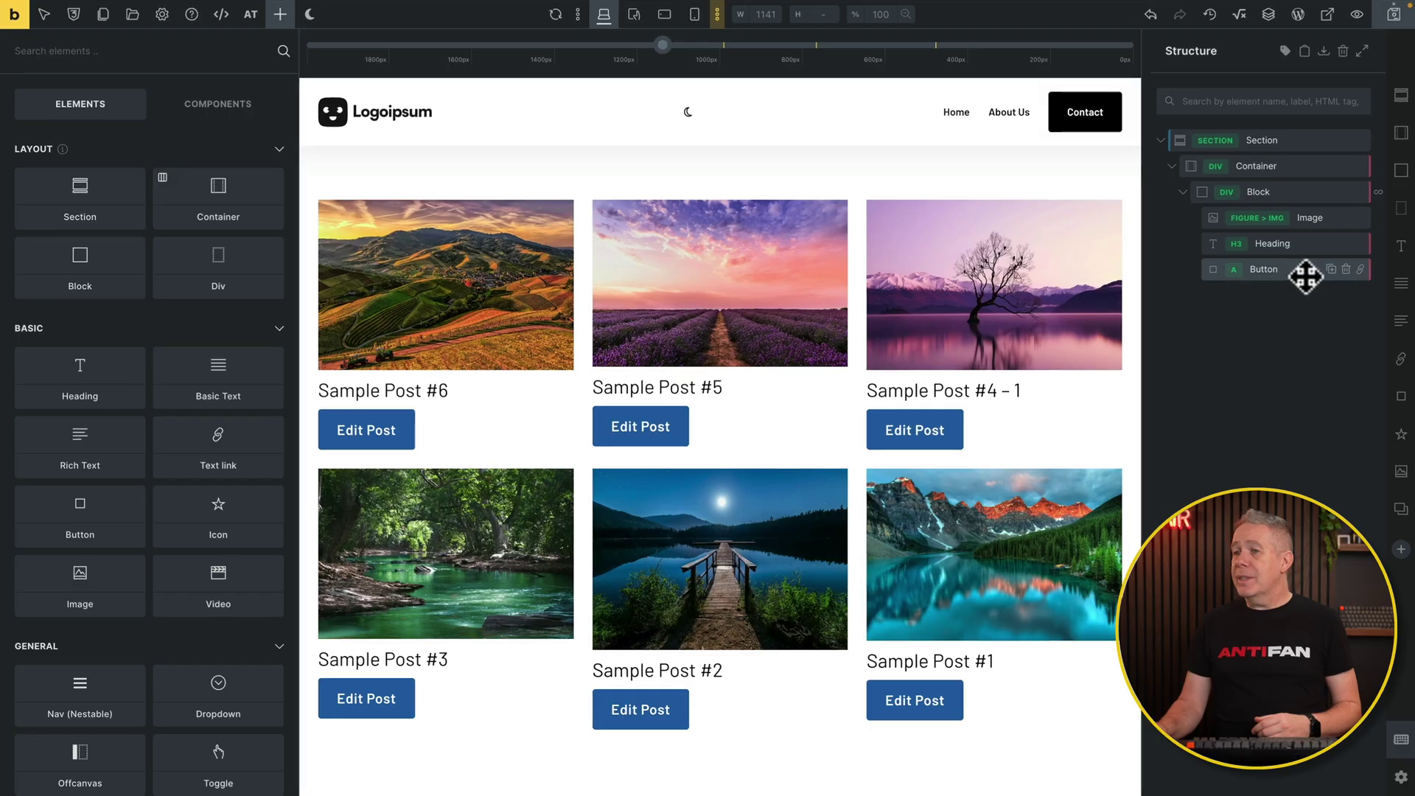
- Set the Edit Post button's link type to Custom URL
click(1302, 271)
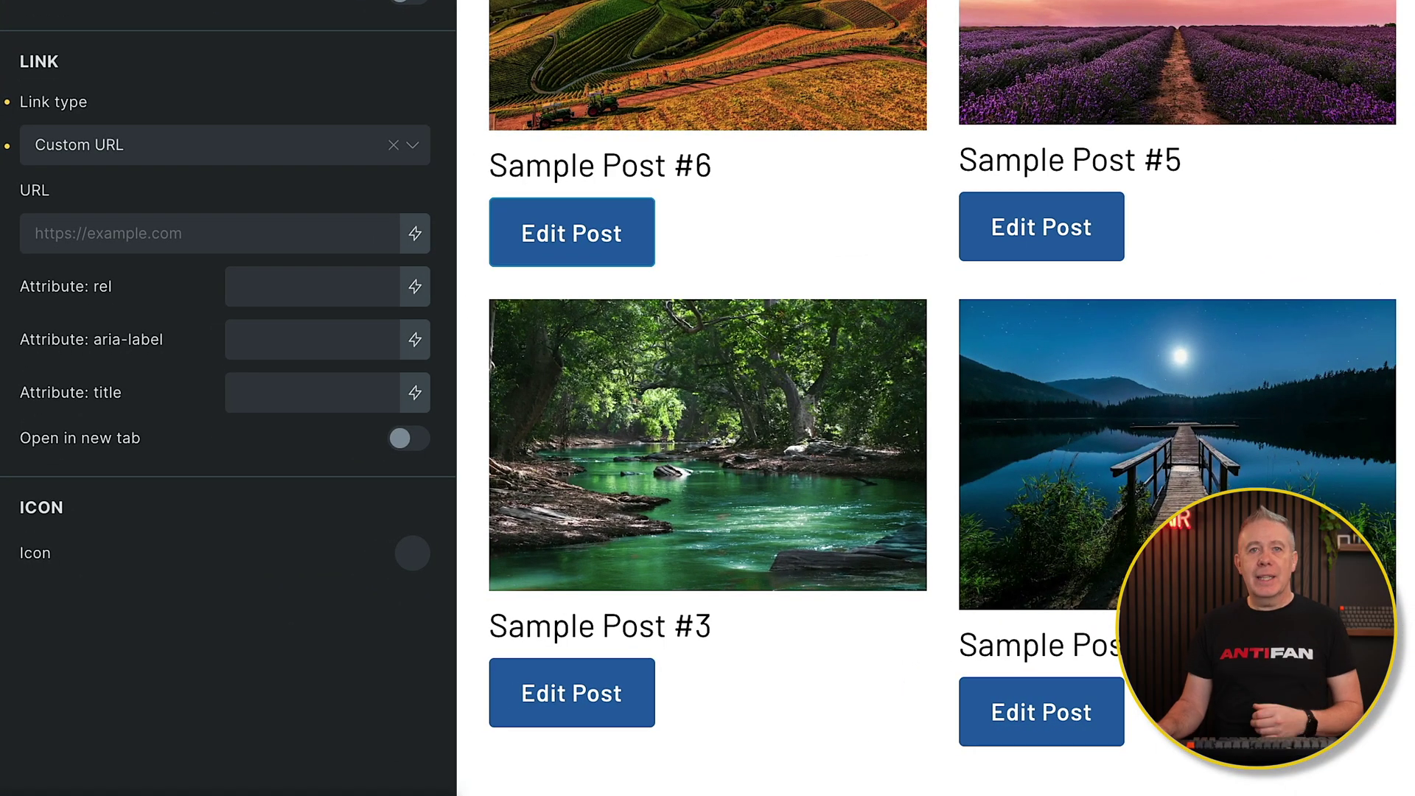
click(393, 145)
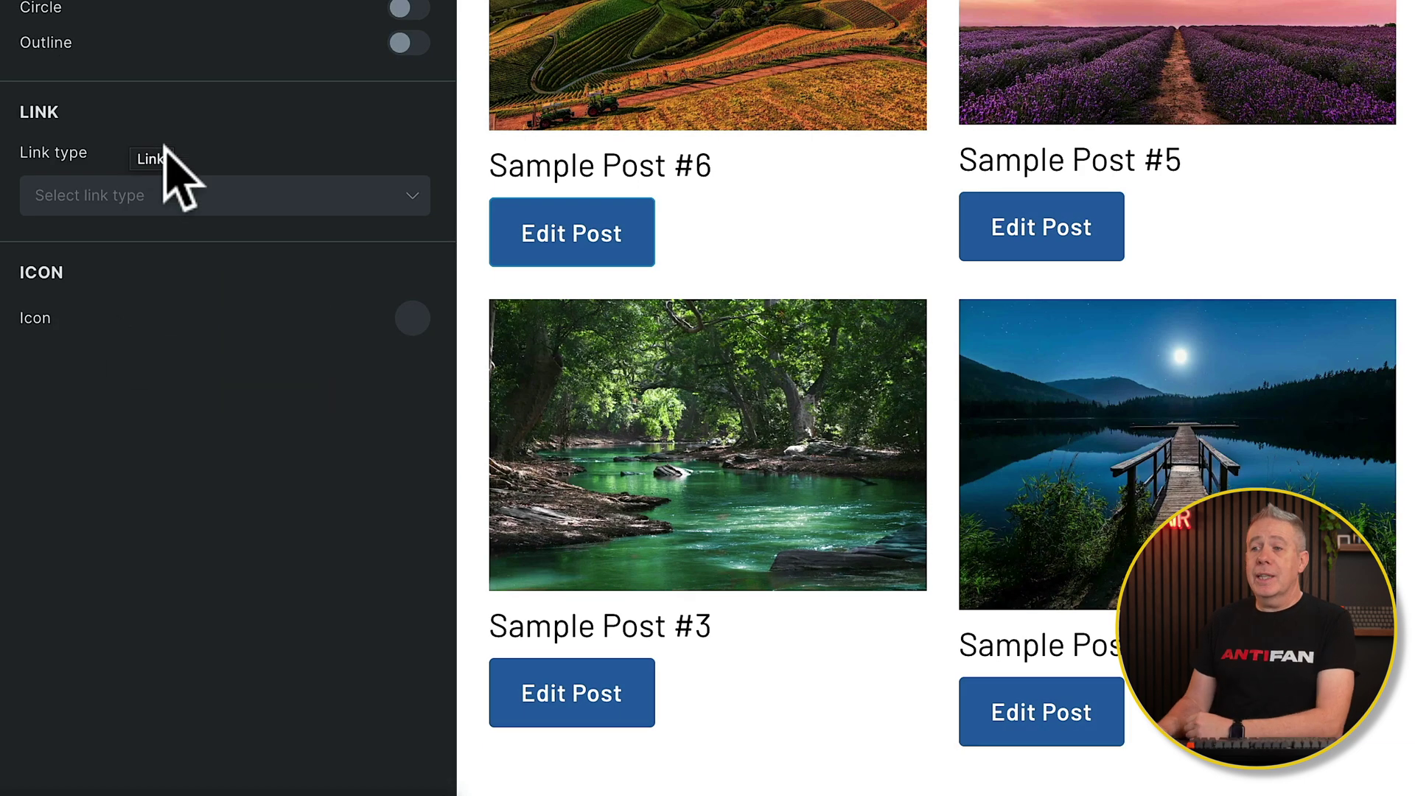
click(185, 195)
click(148, 352)
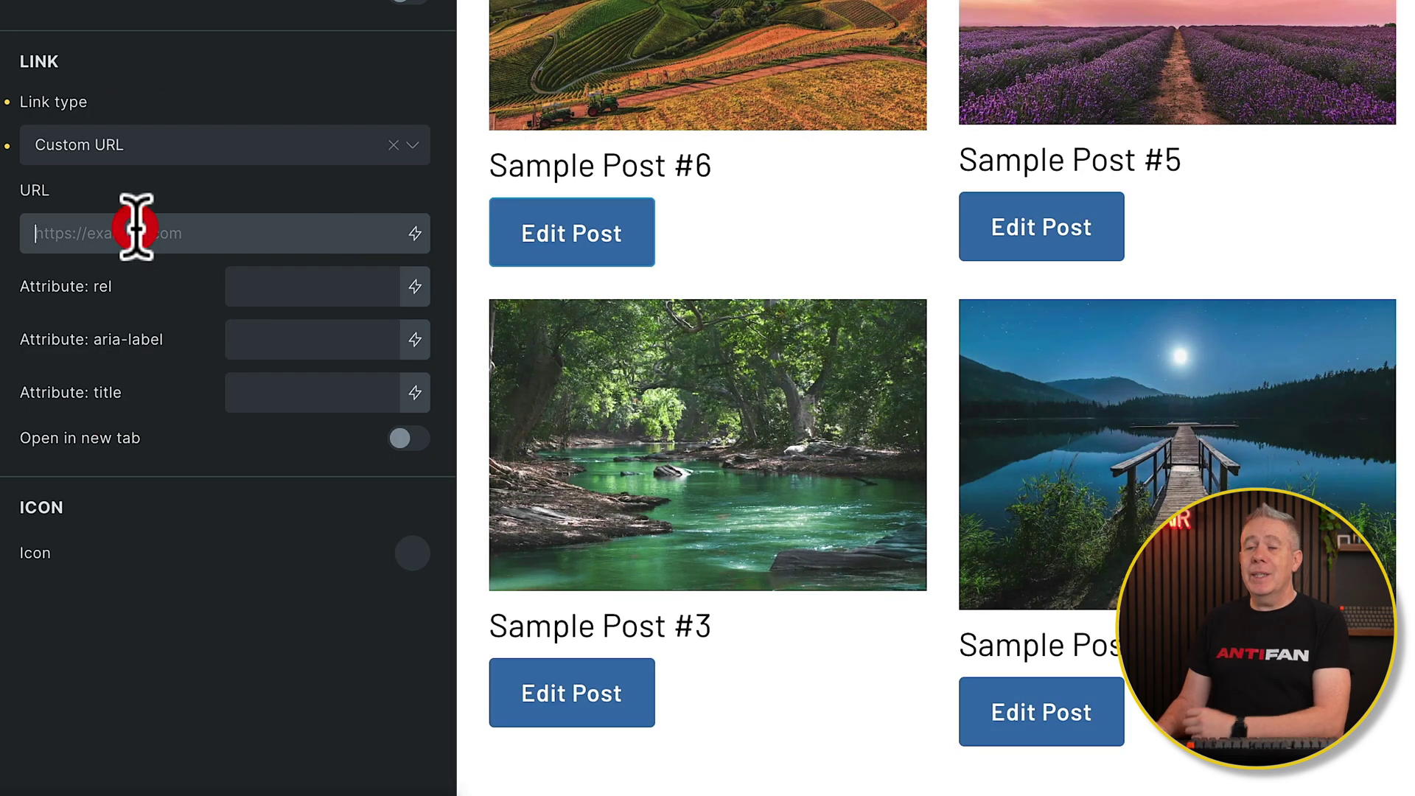
click(136, 228)
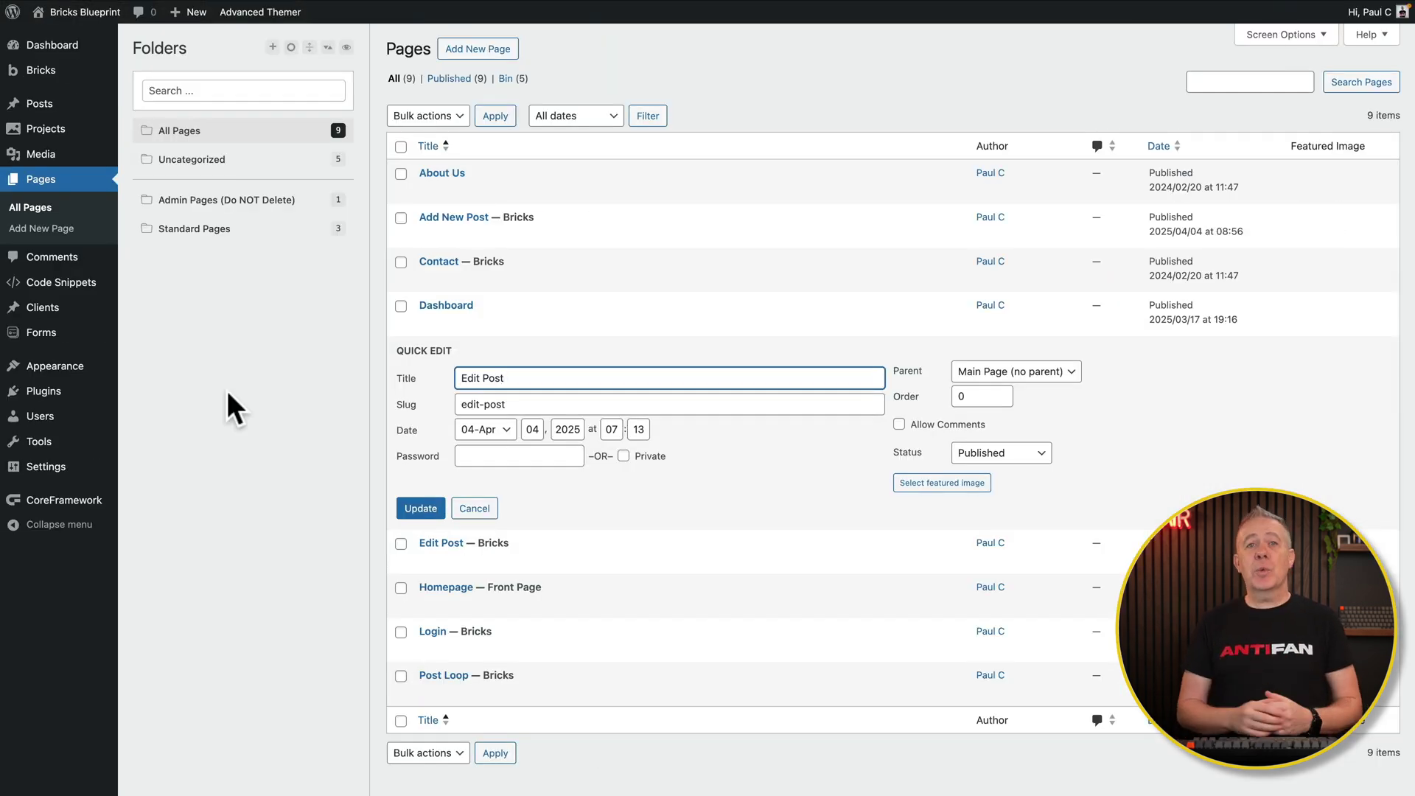
- Enter /edit-post/?post_id= plus the Post ID dynamic data as the link, and save
click(511, 405)
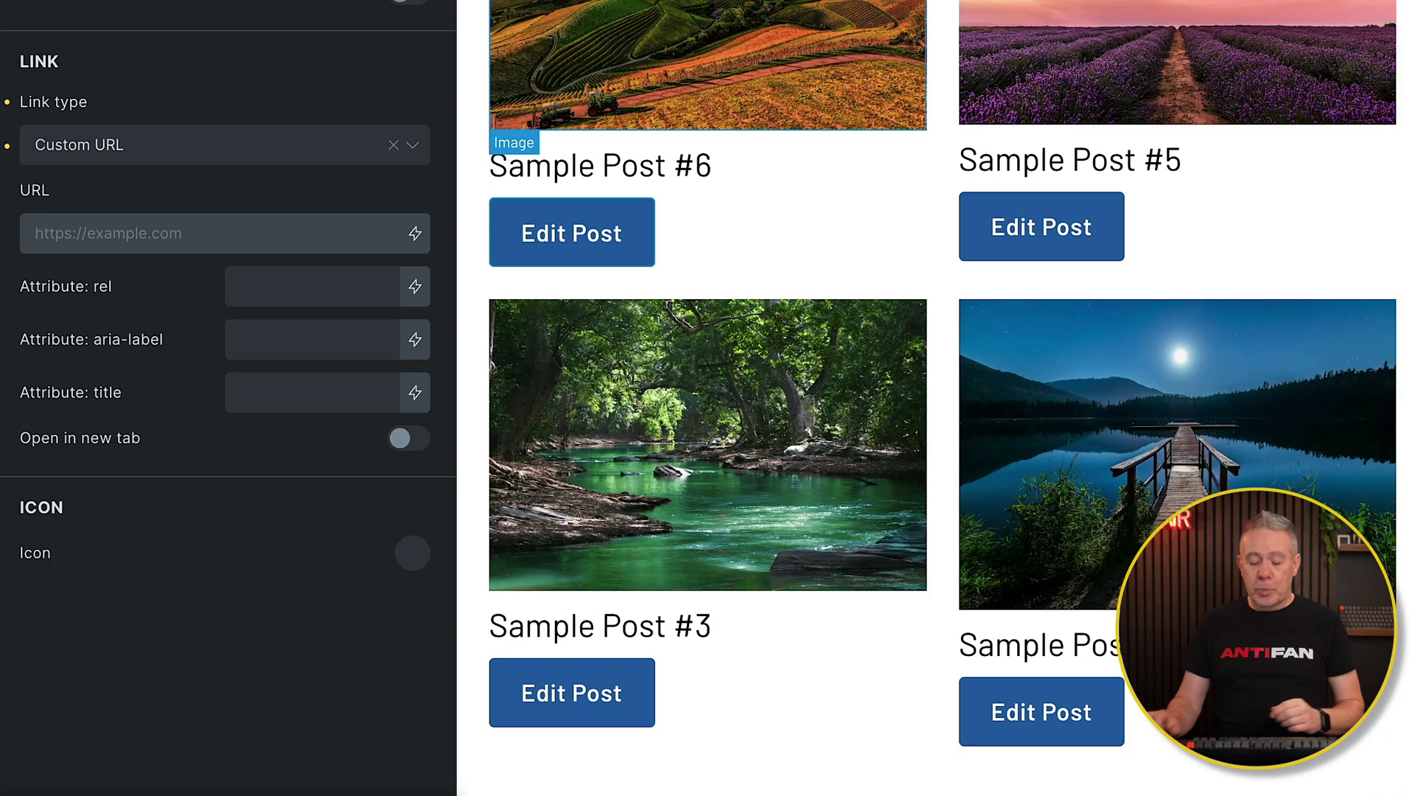
text(/)
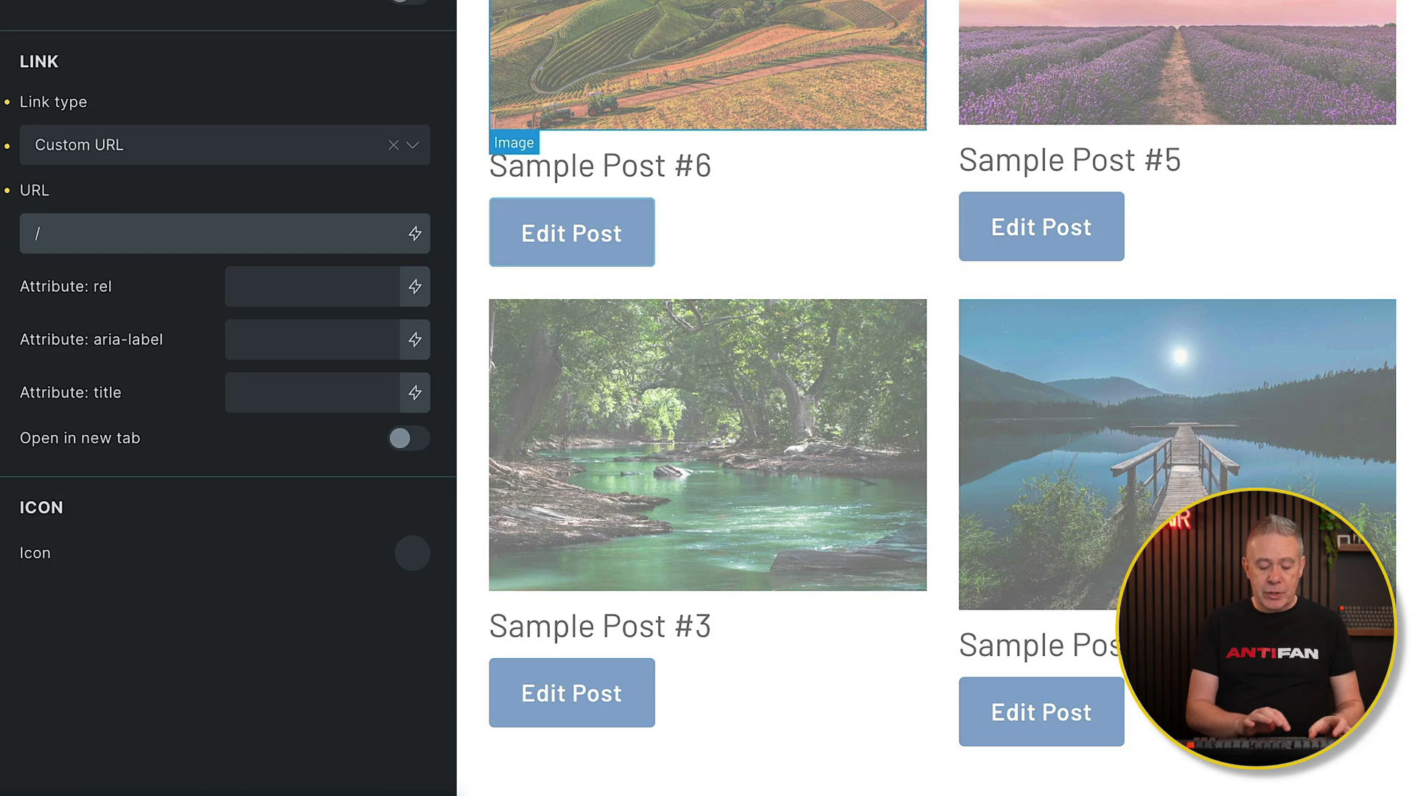
text(edit-post)
text(/)
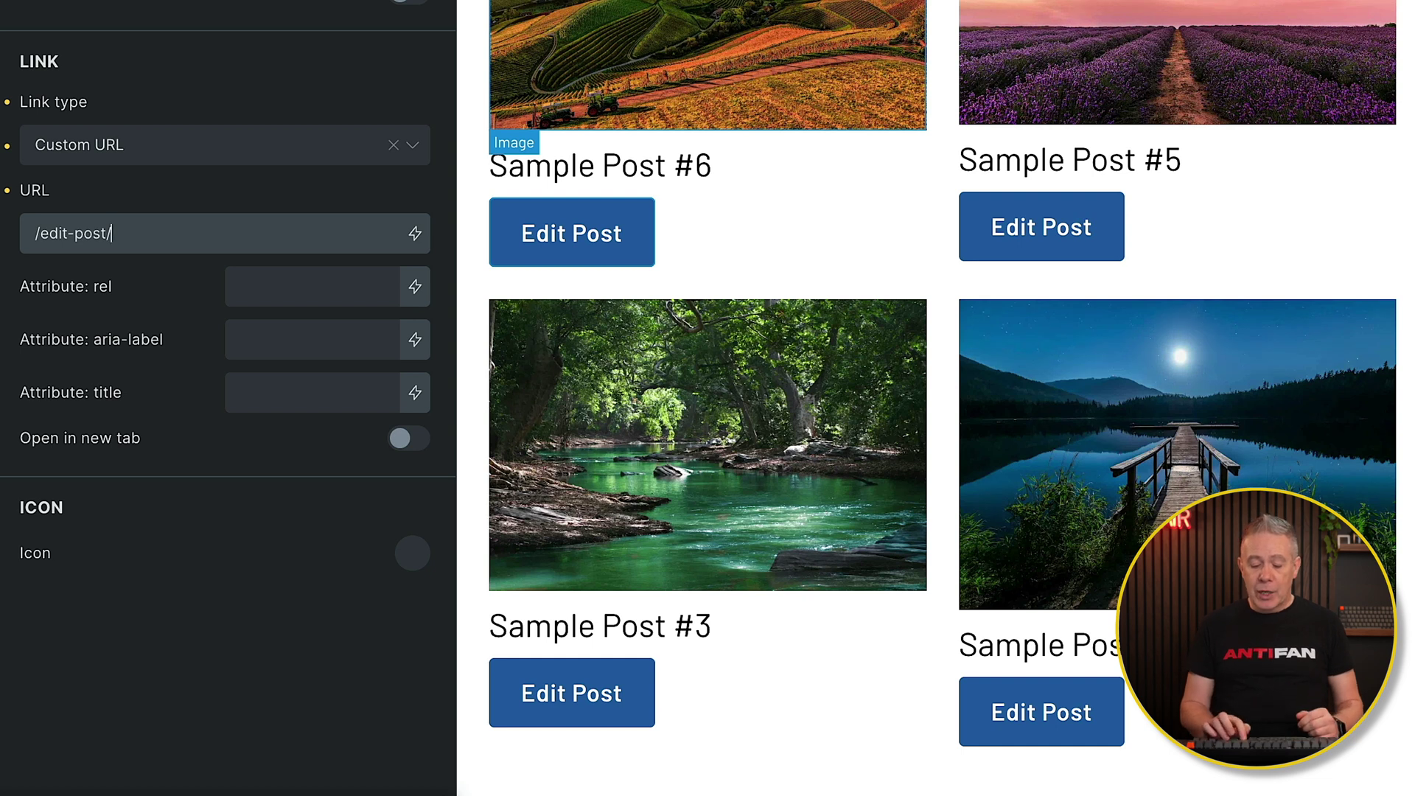
text(?post_id=)
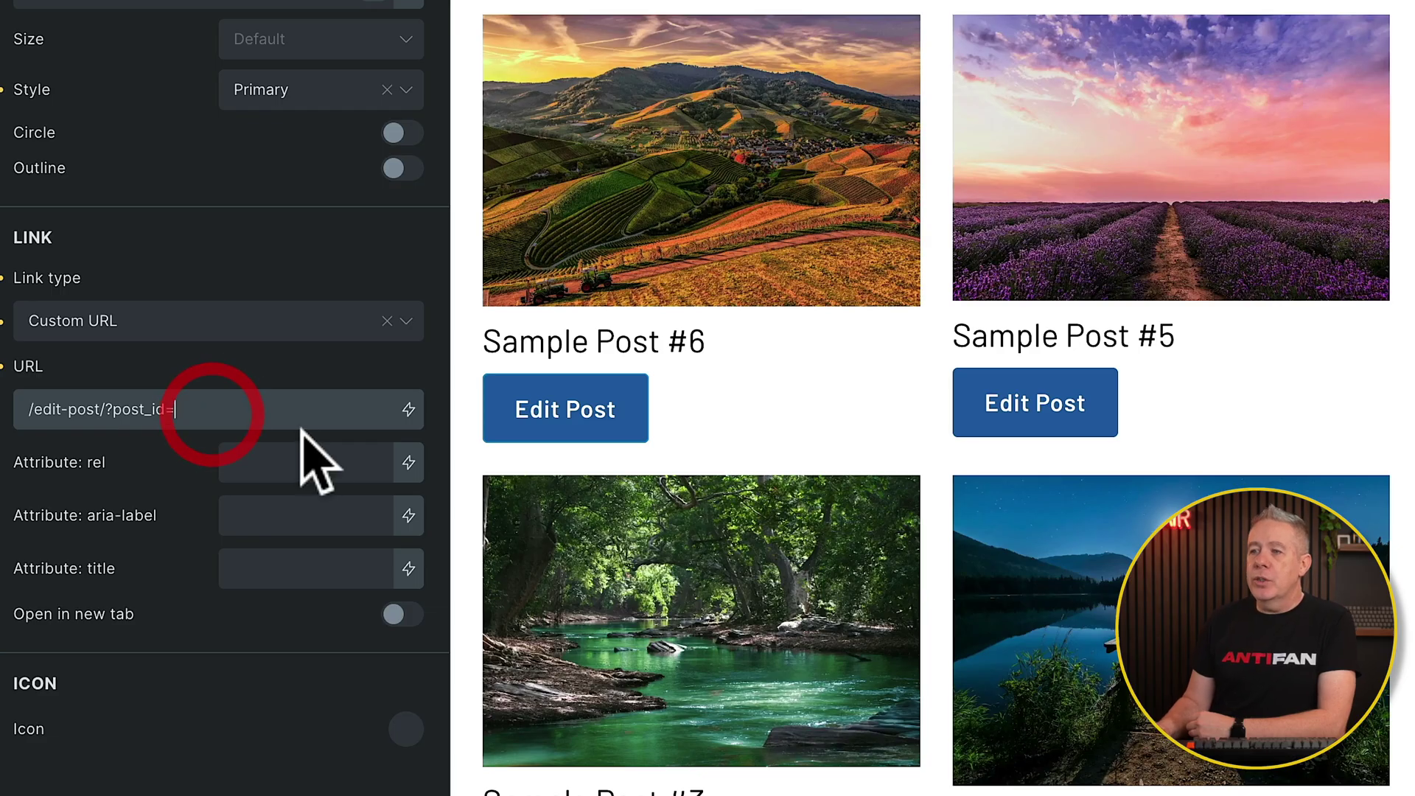
click(409, 411)
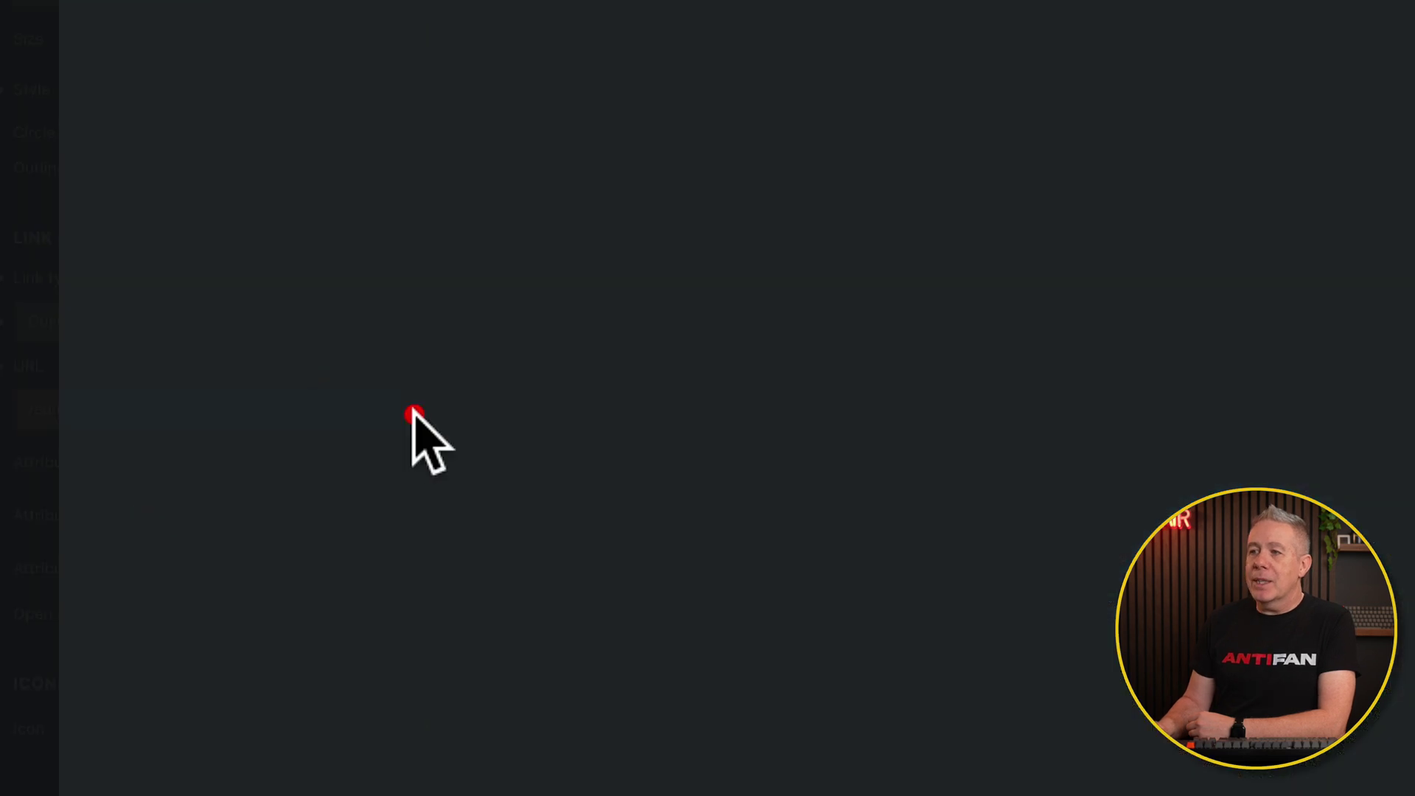
click(309, 136)
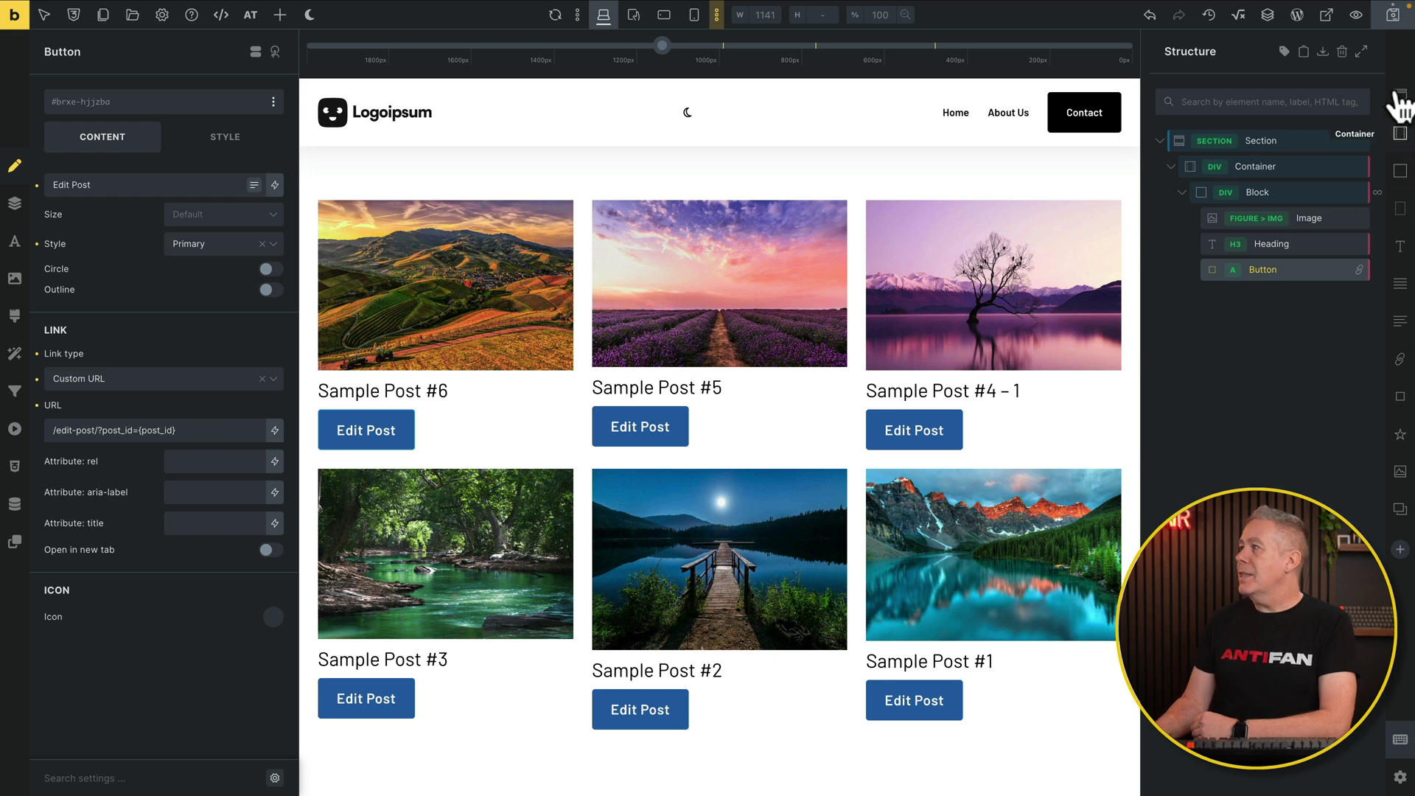
click(1391, 18)
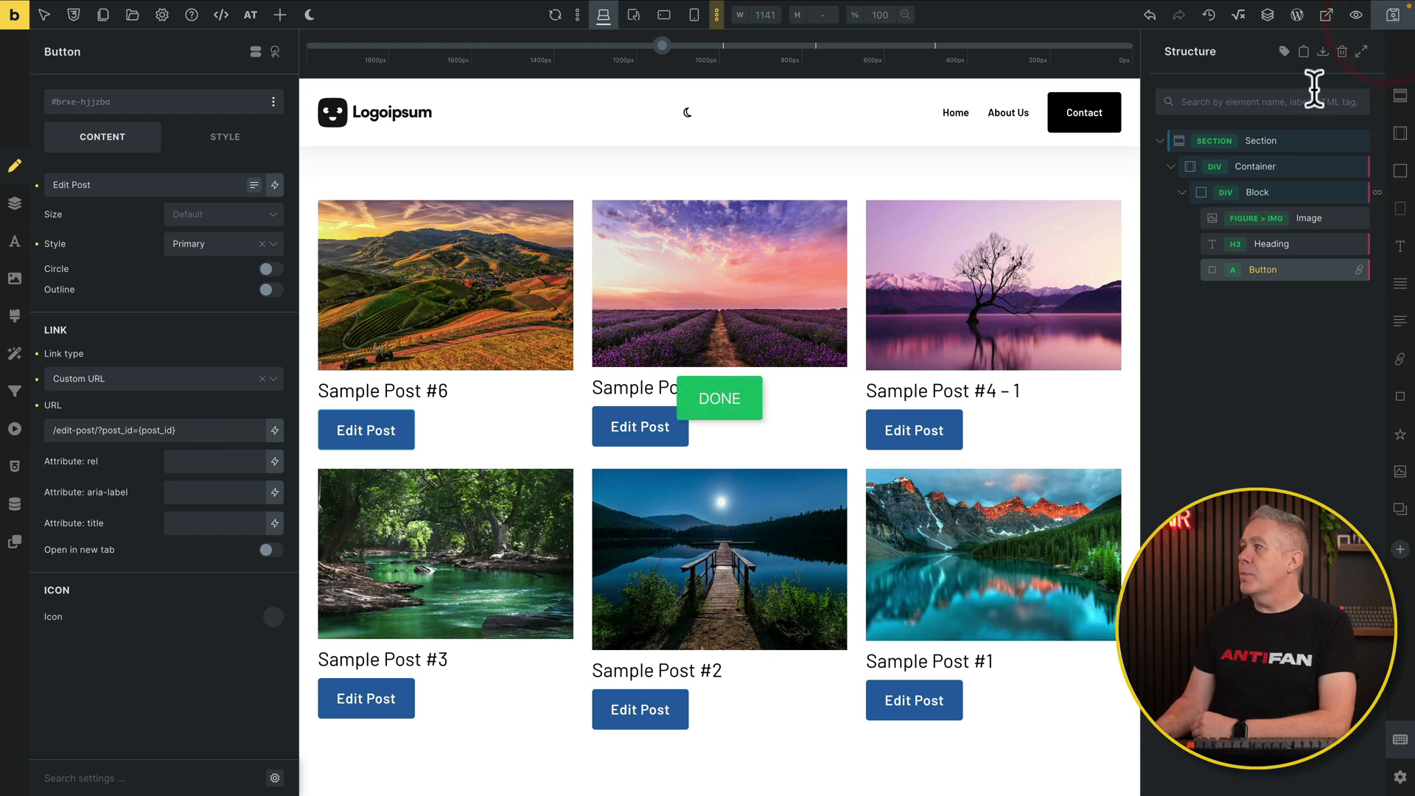
- On the live site, give Sample Post #5 the pasta image as its custom featured image
click(1327, 15)
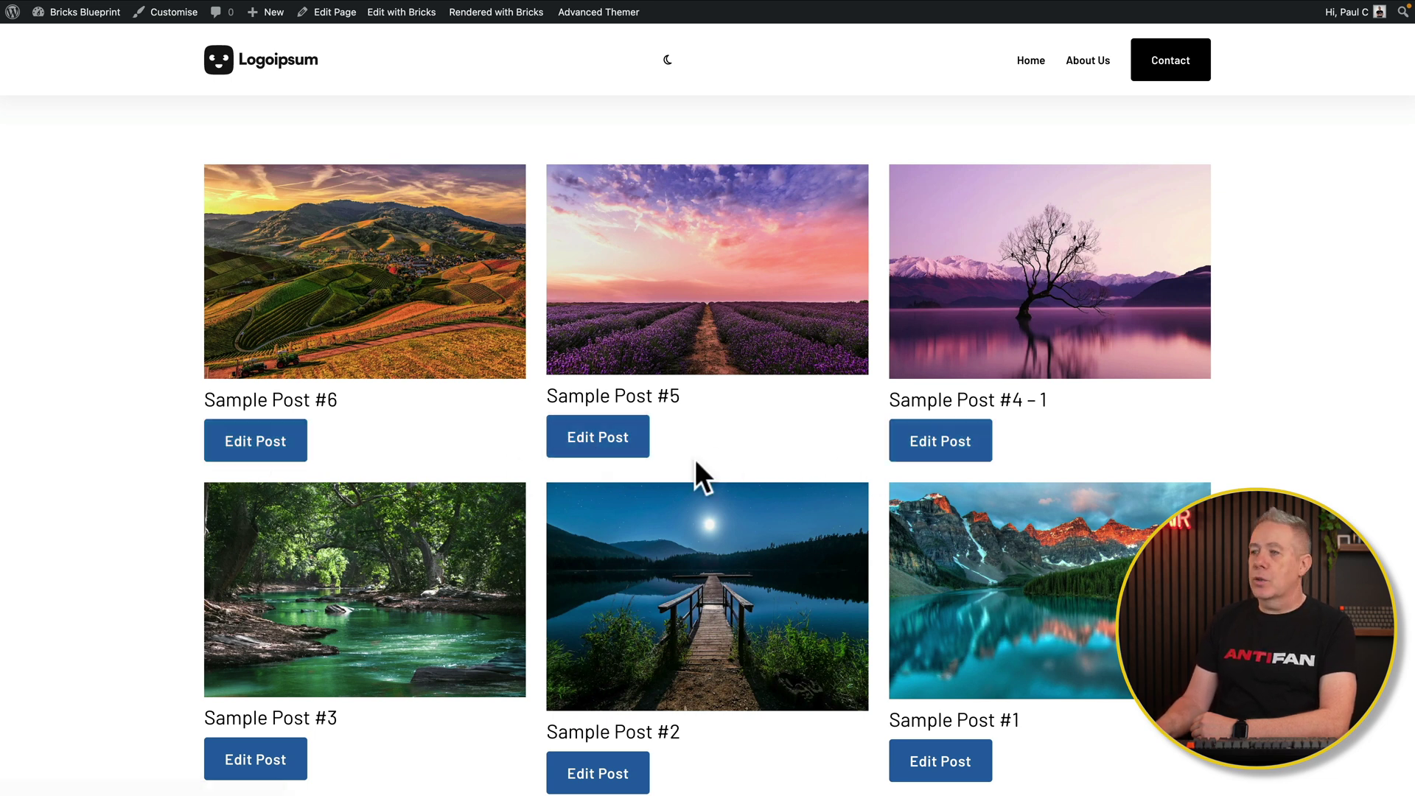
click(603, 436)
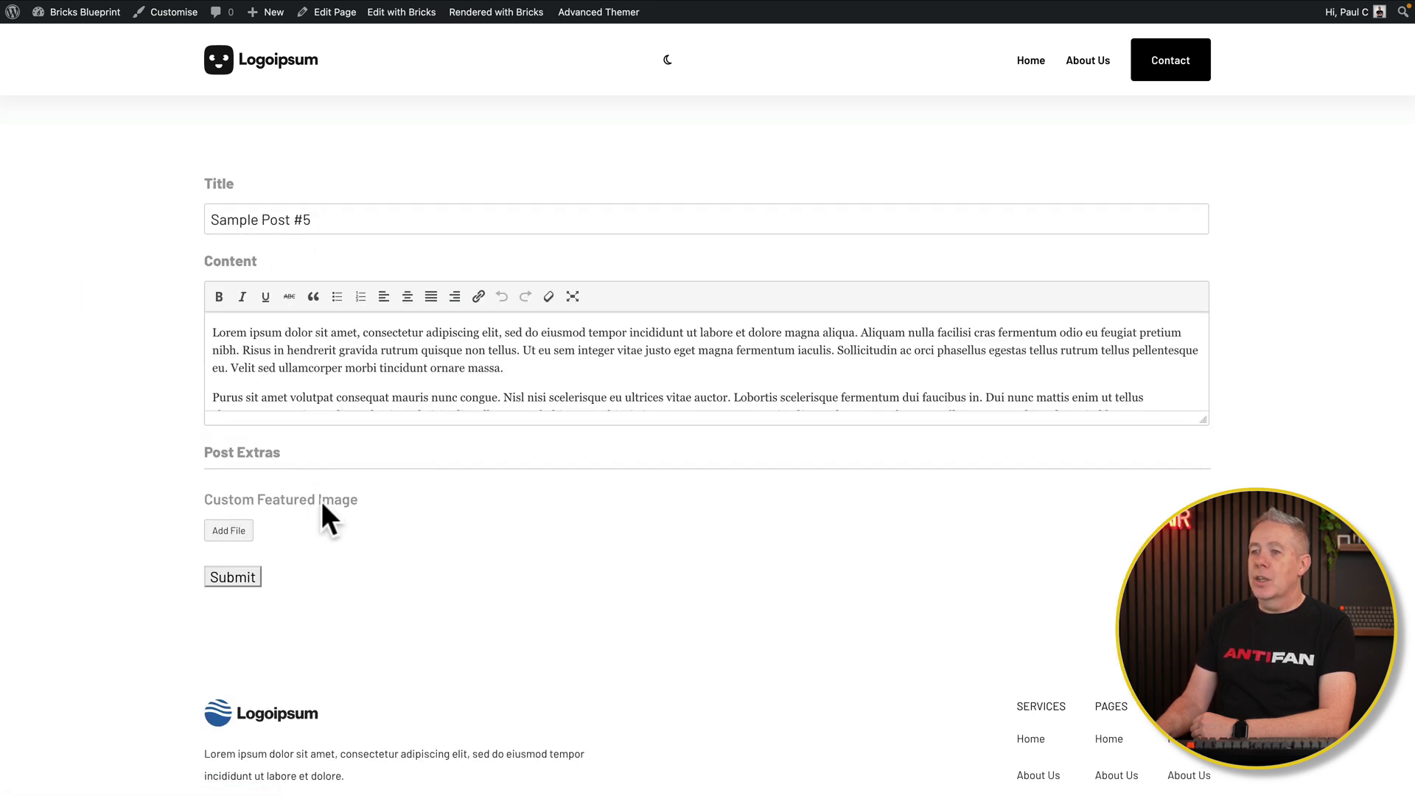
click(234, 532)
click(317, 317)
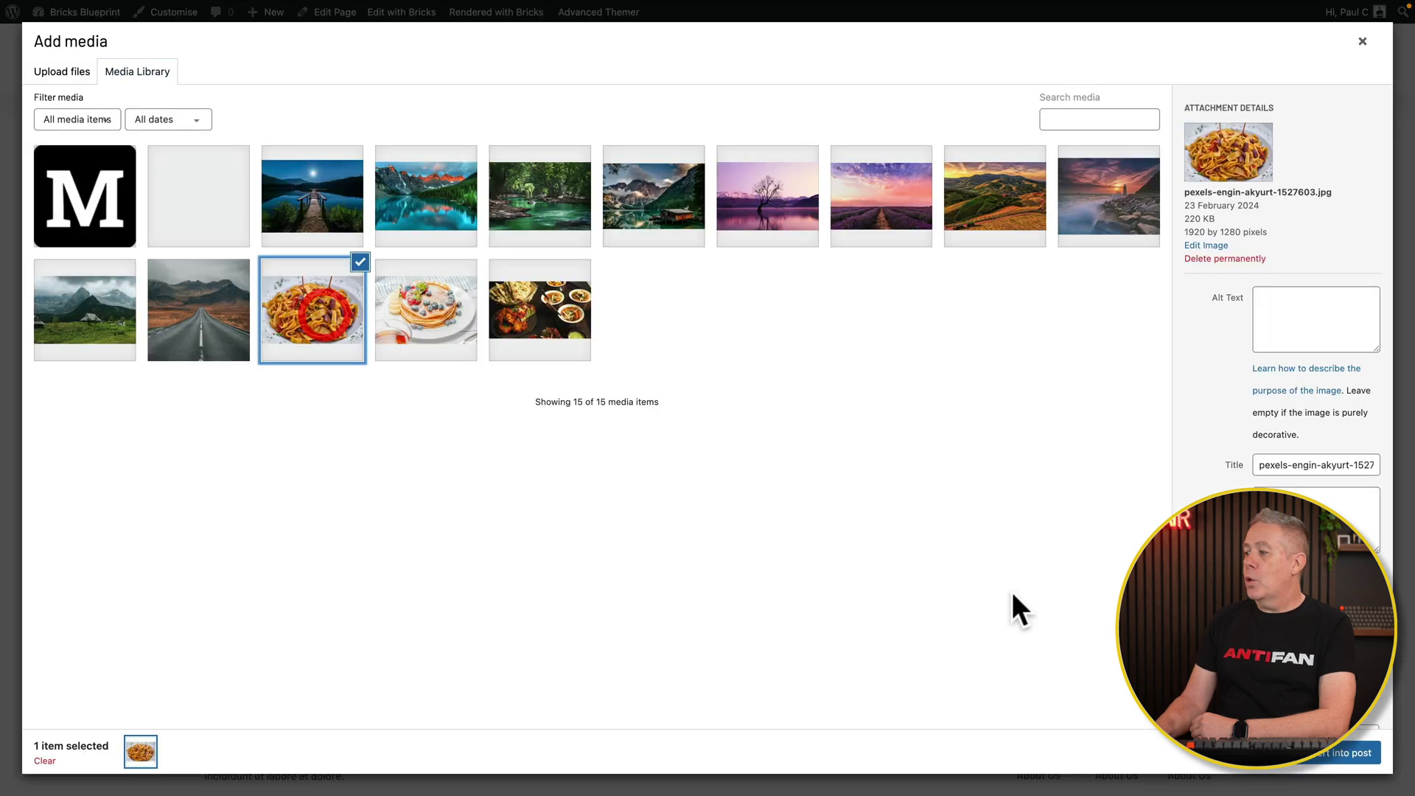
click(1327, 754)
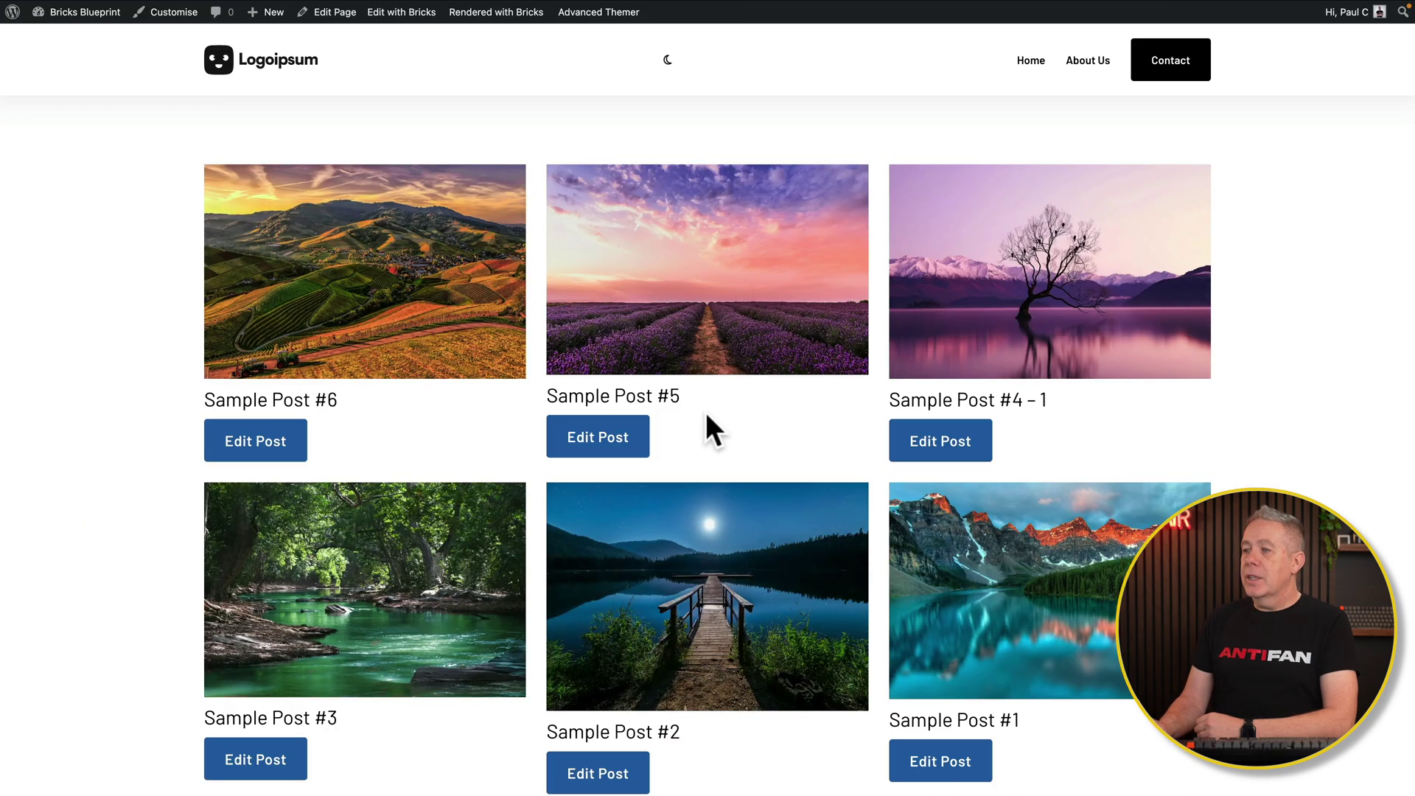
- Remove Sample Post #5's custom featured image again and submit the form
click(613, 439)
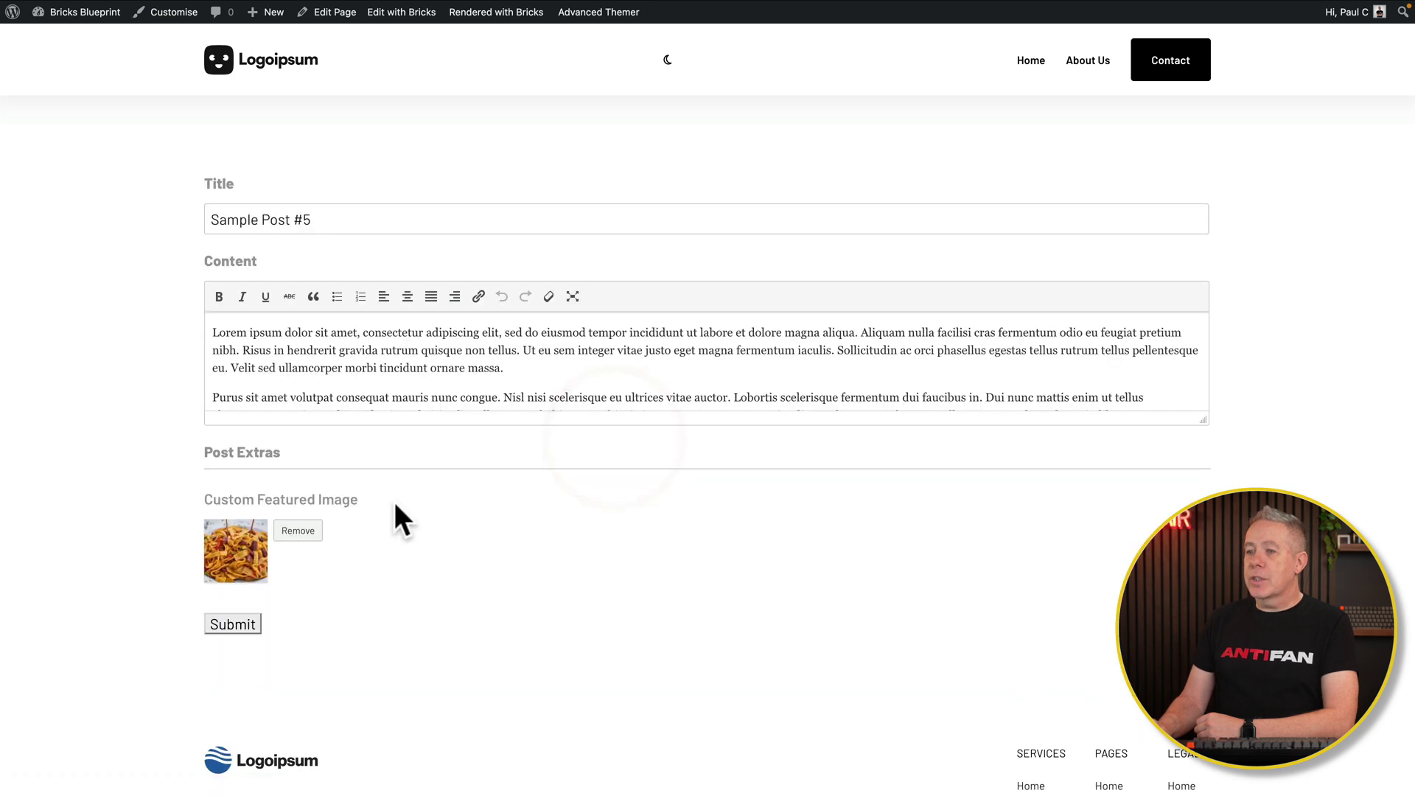
click(299, 531)
click(234, 579)
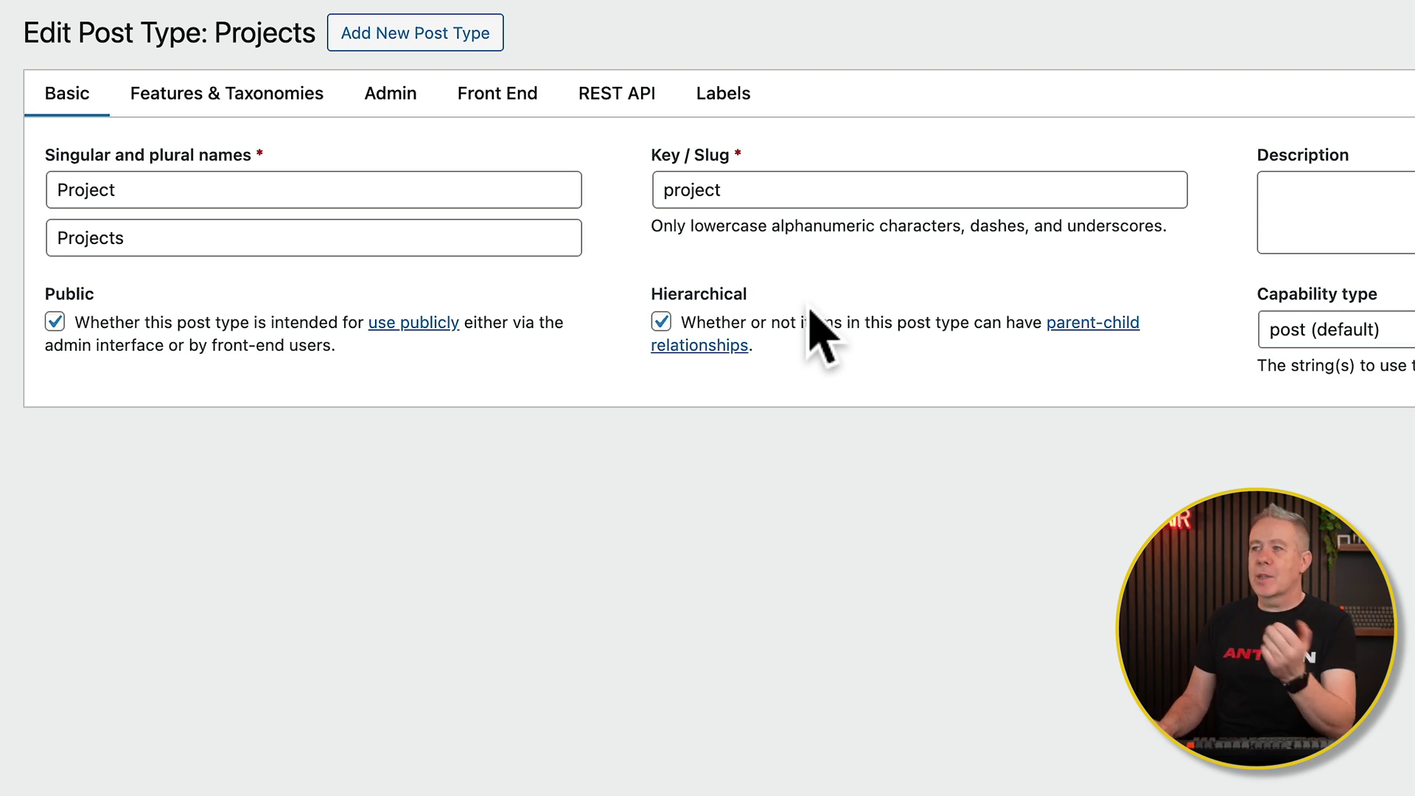
- Select the Projects post type key 'project' to copy it
click(726, 191)
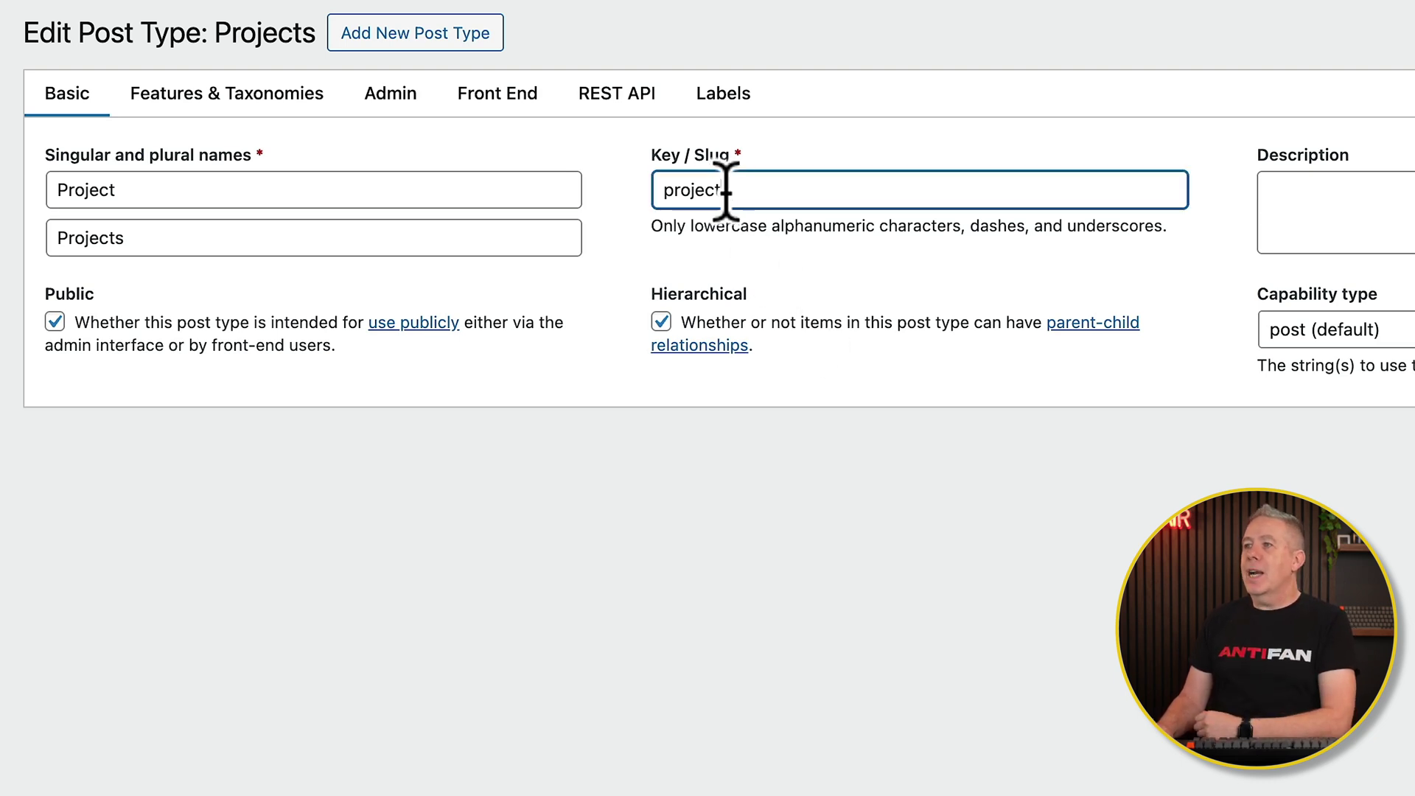
double_click(689, 190)
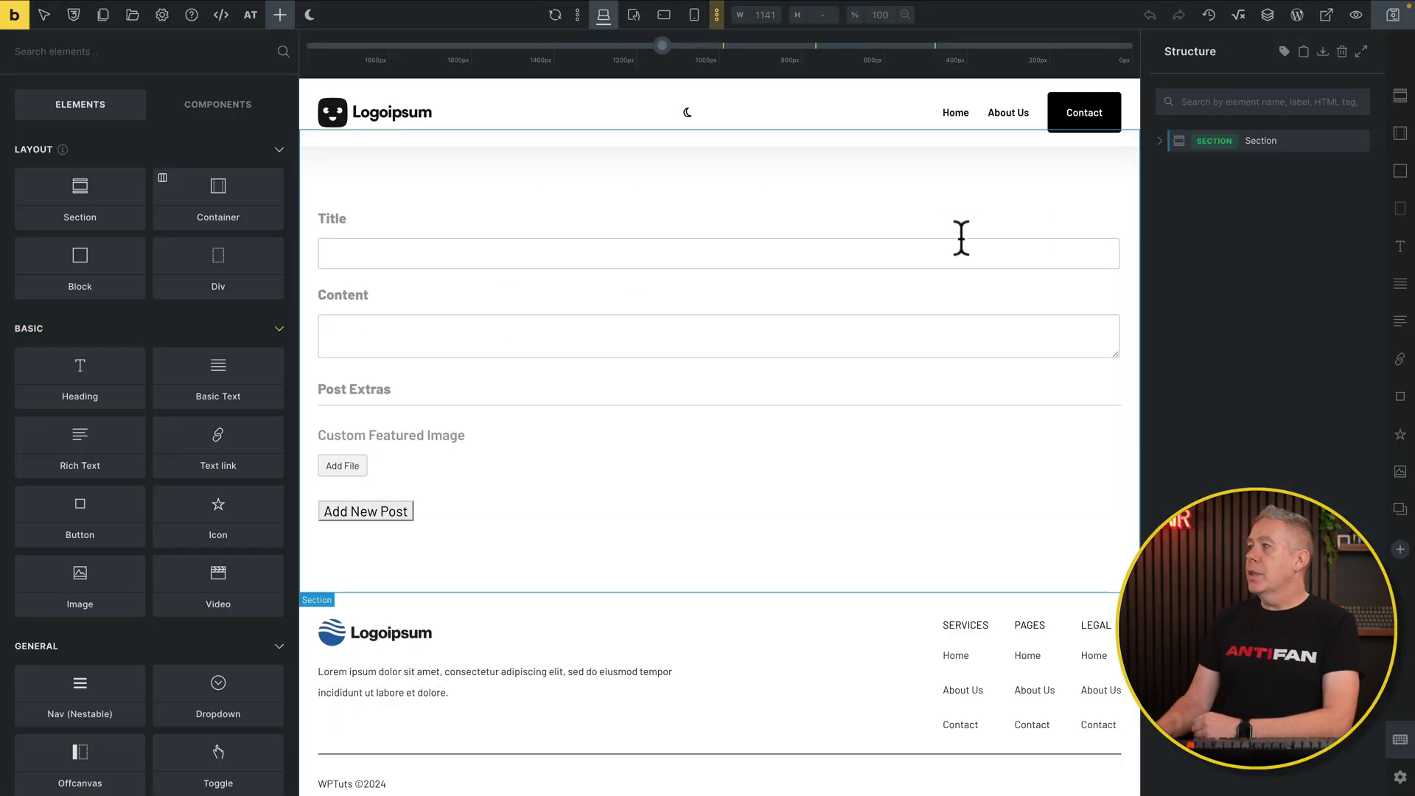
- Change the shortcode's post_type from "post" to "project" and save the page
click(1331, 140)
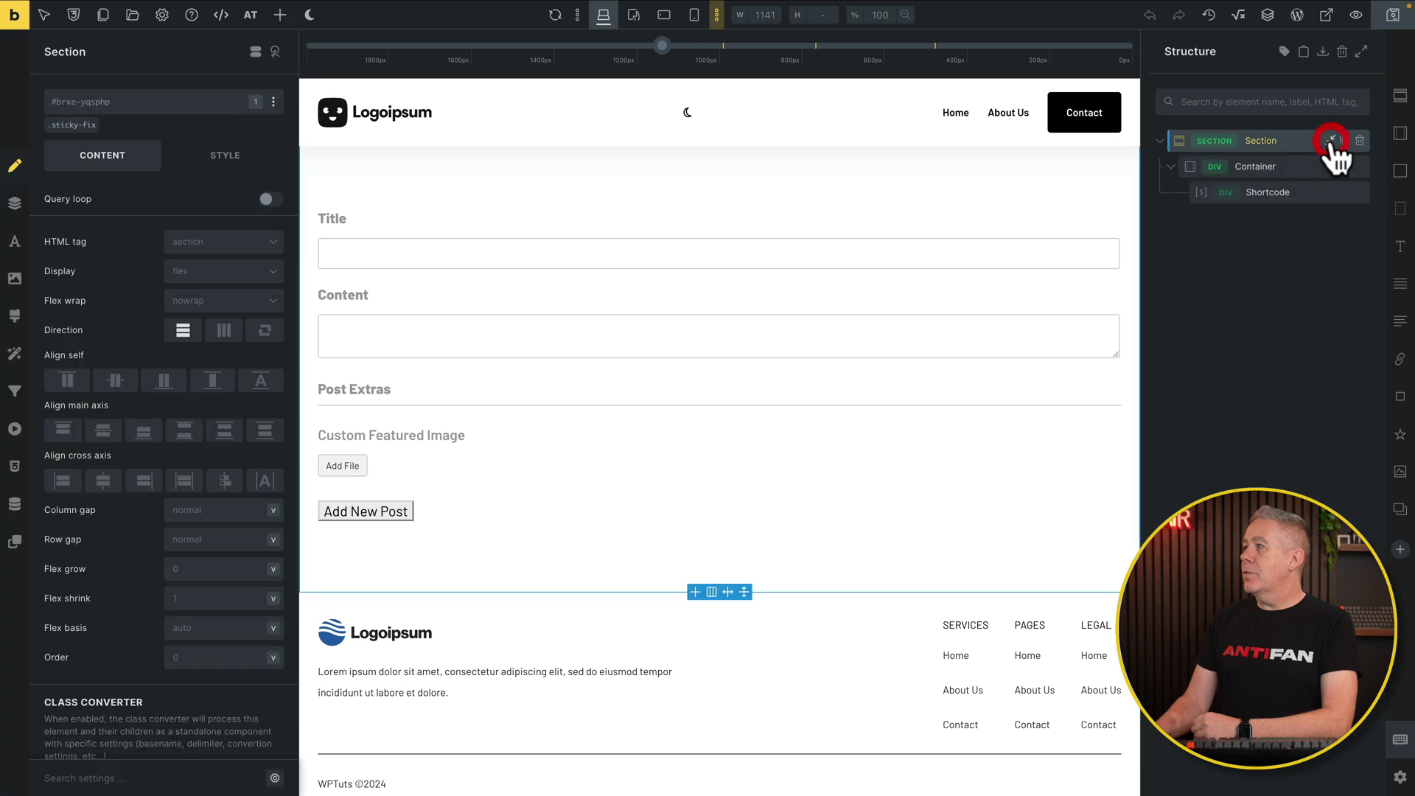
click(1296, 190)
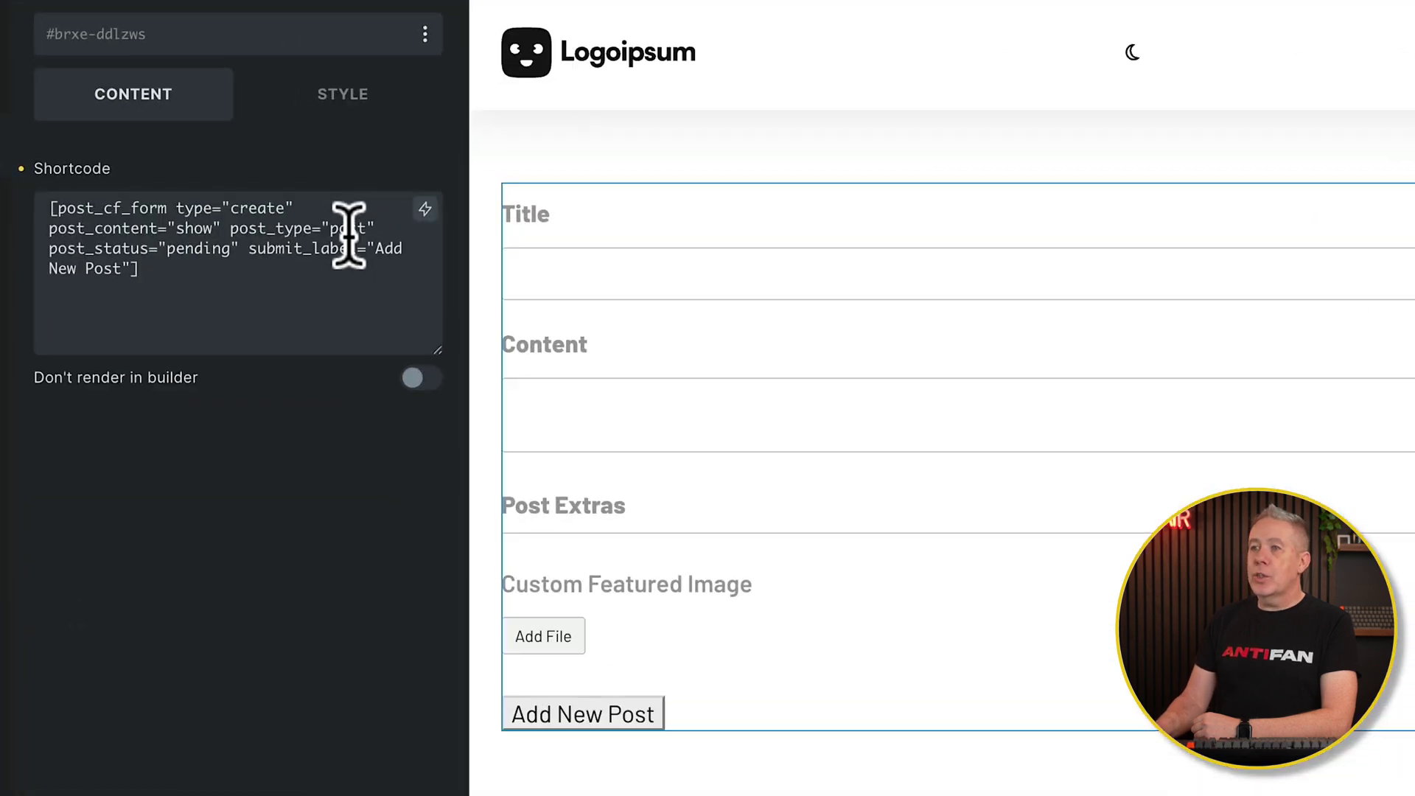
double_click(350, 228)
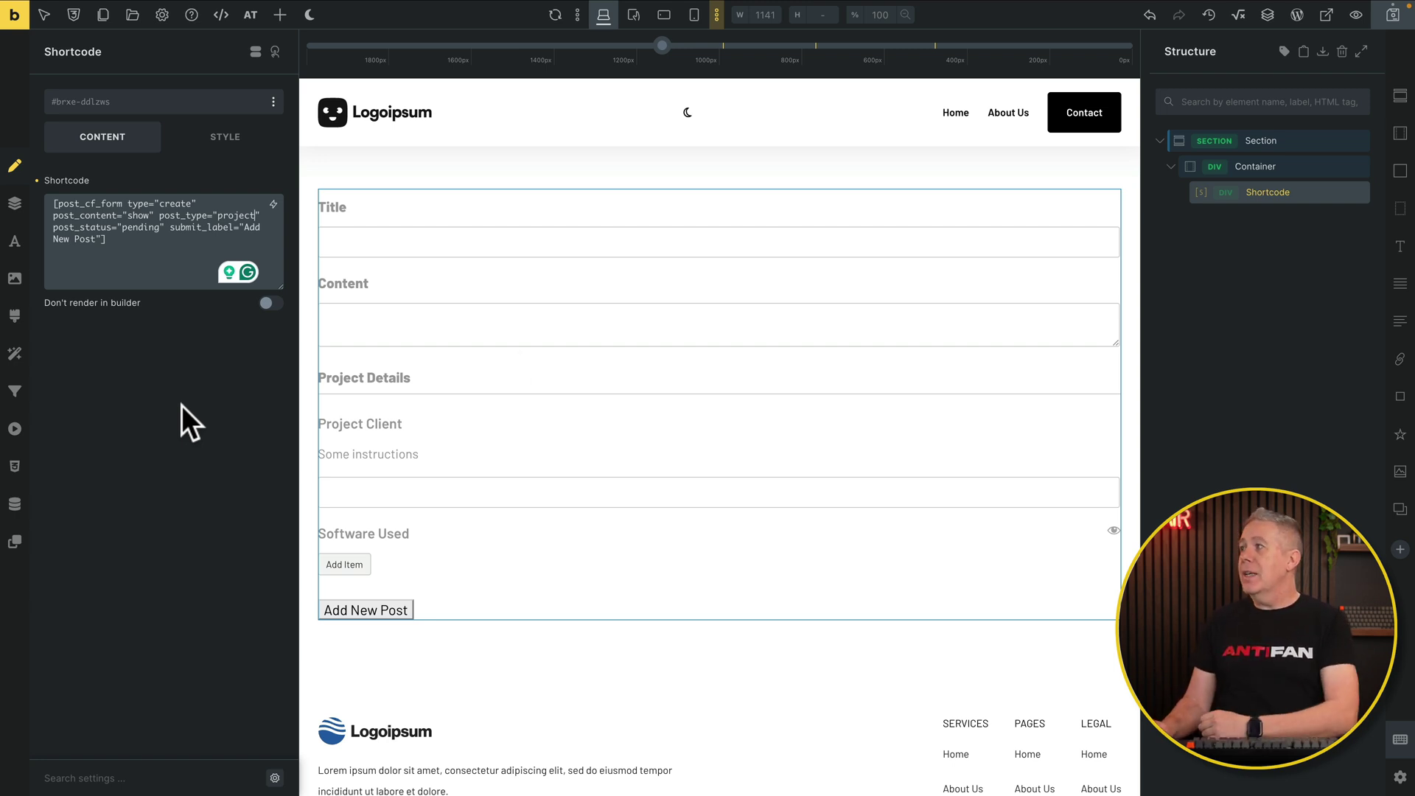
click(1381, 26)
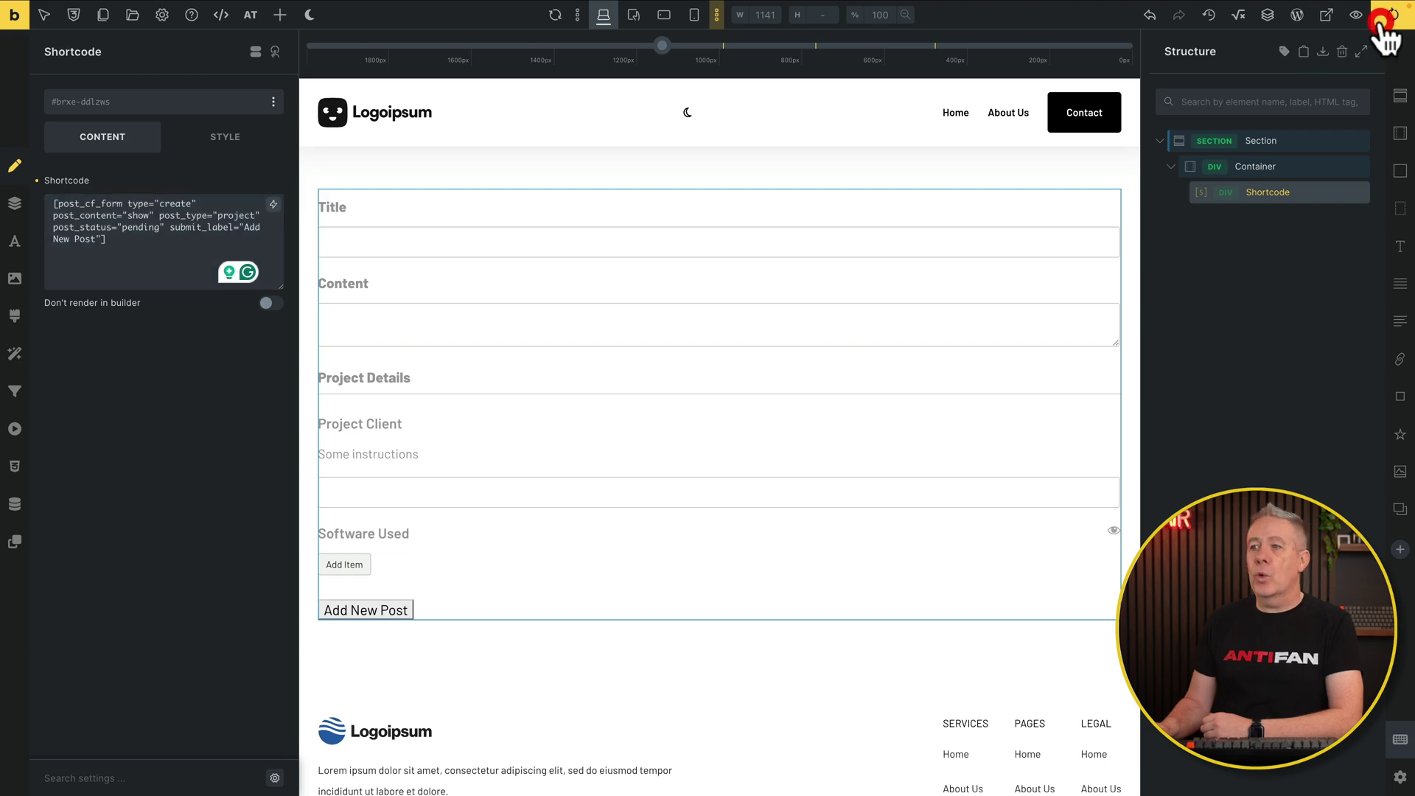